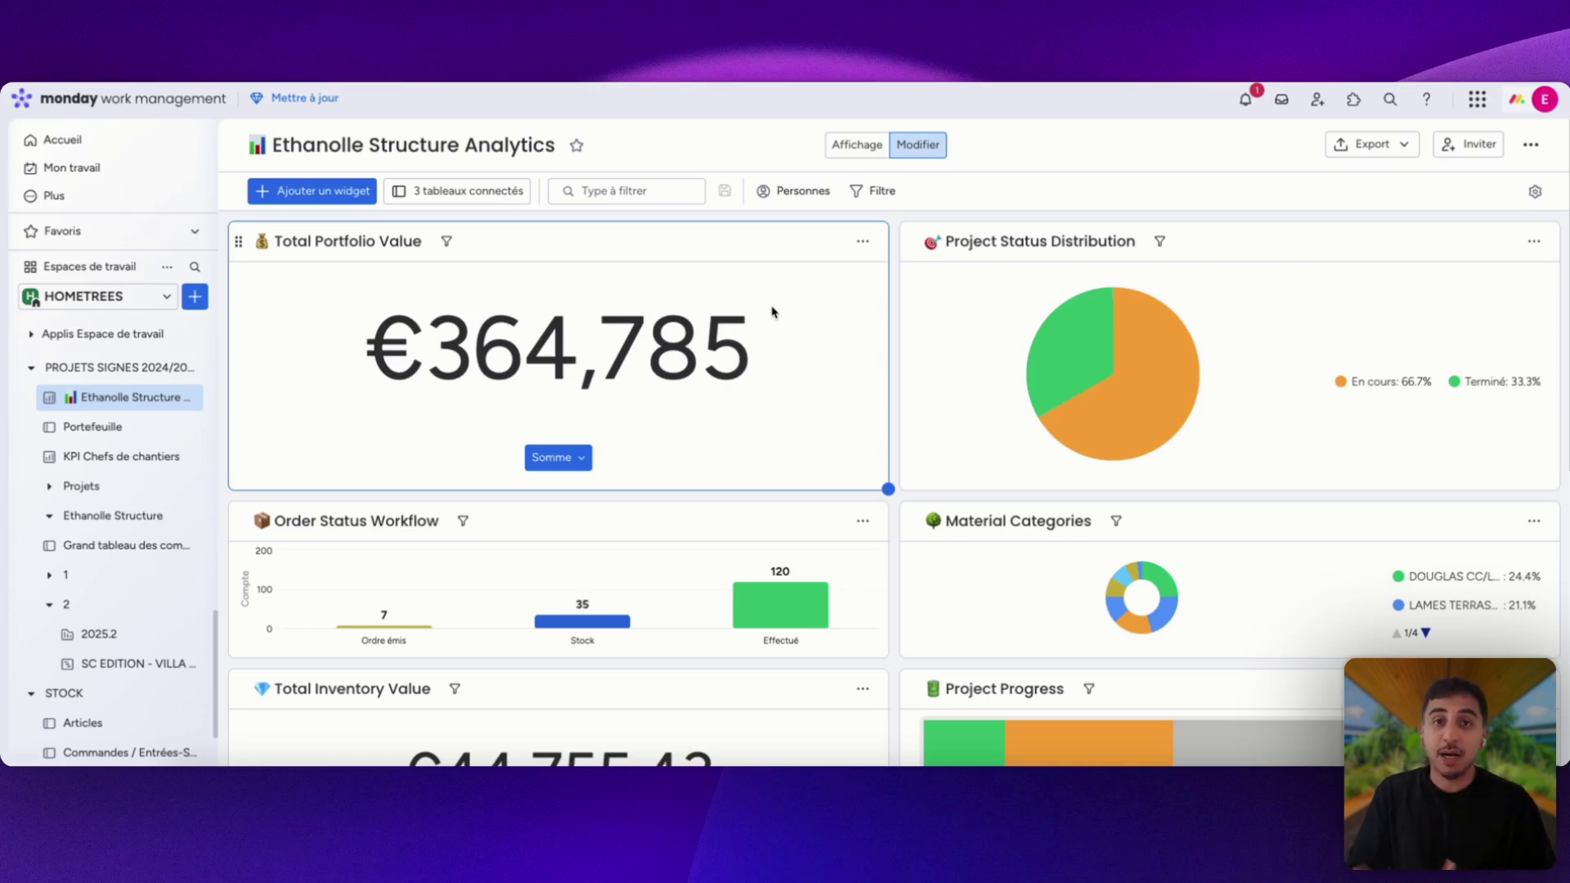
Step: Add an empty (Vide) view to the Portefeuille board and bring up its list of available widgets
left_click(106, 429)
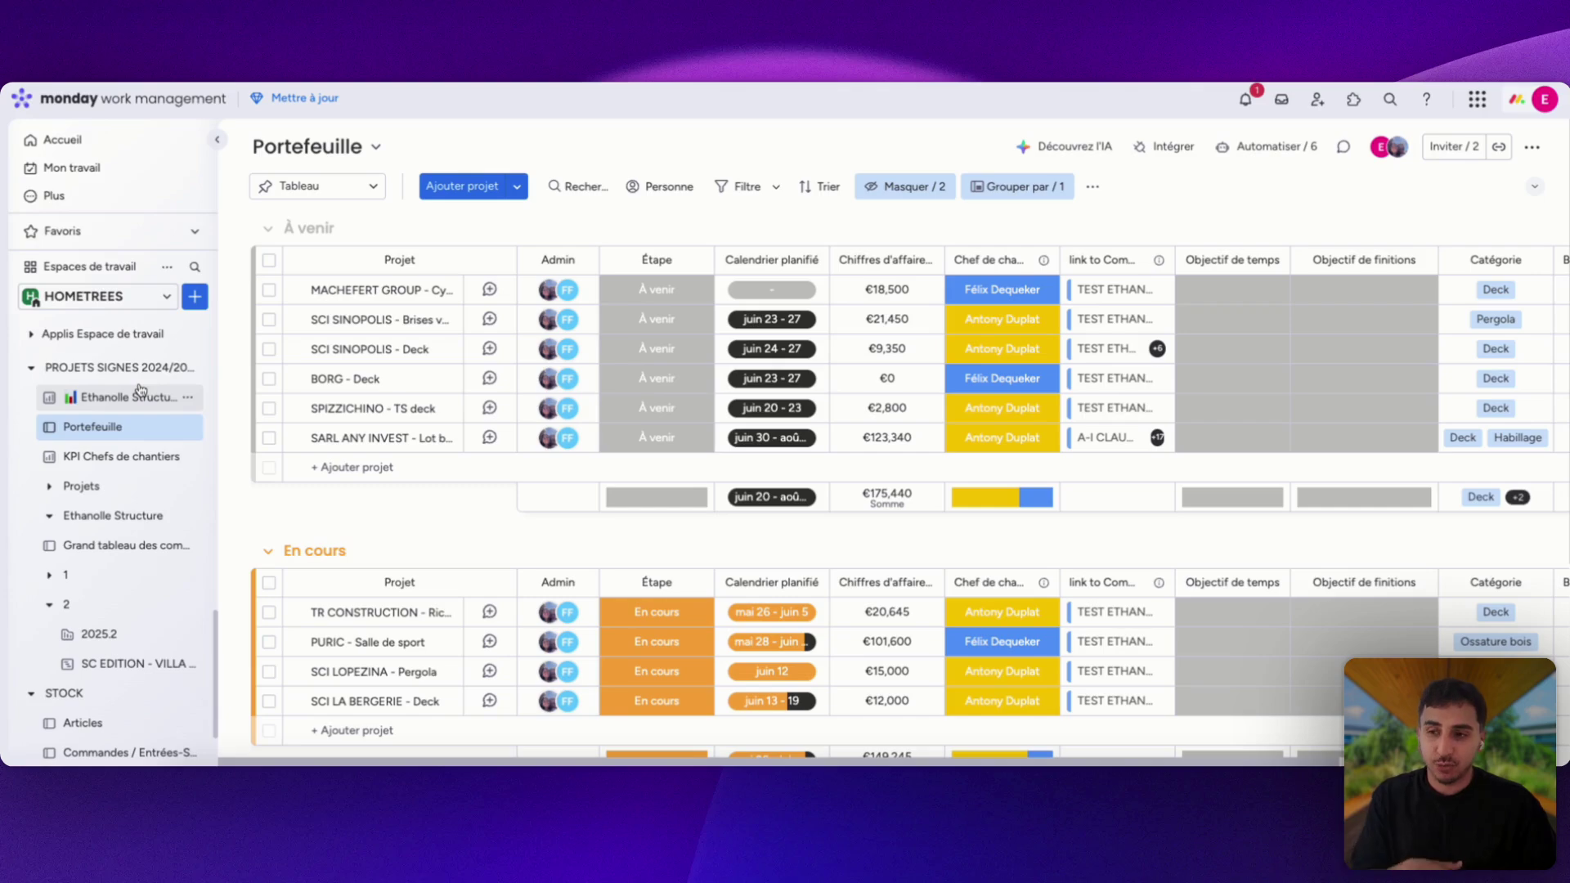
left_click(1533, 187)
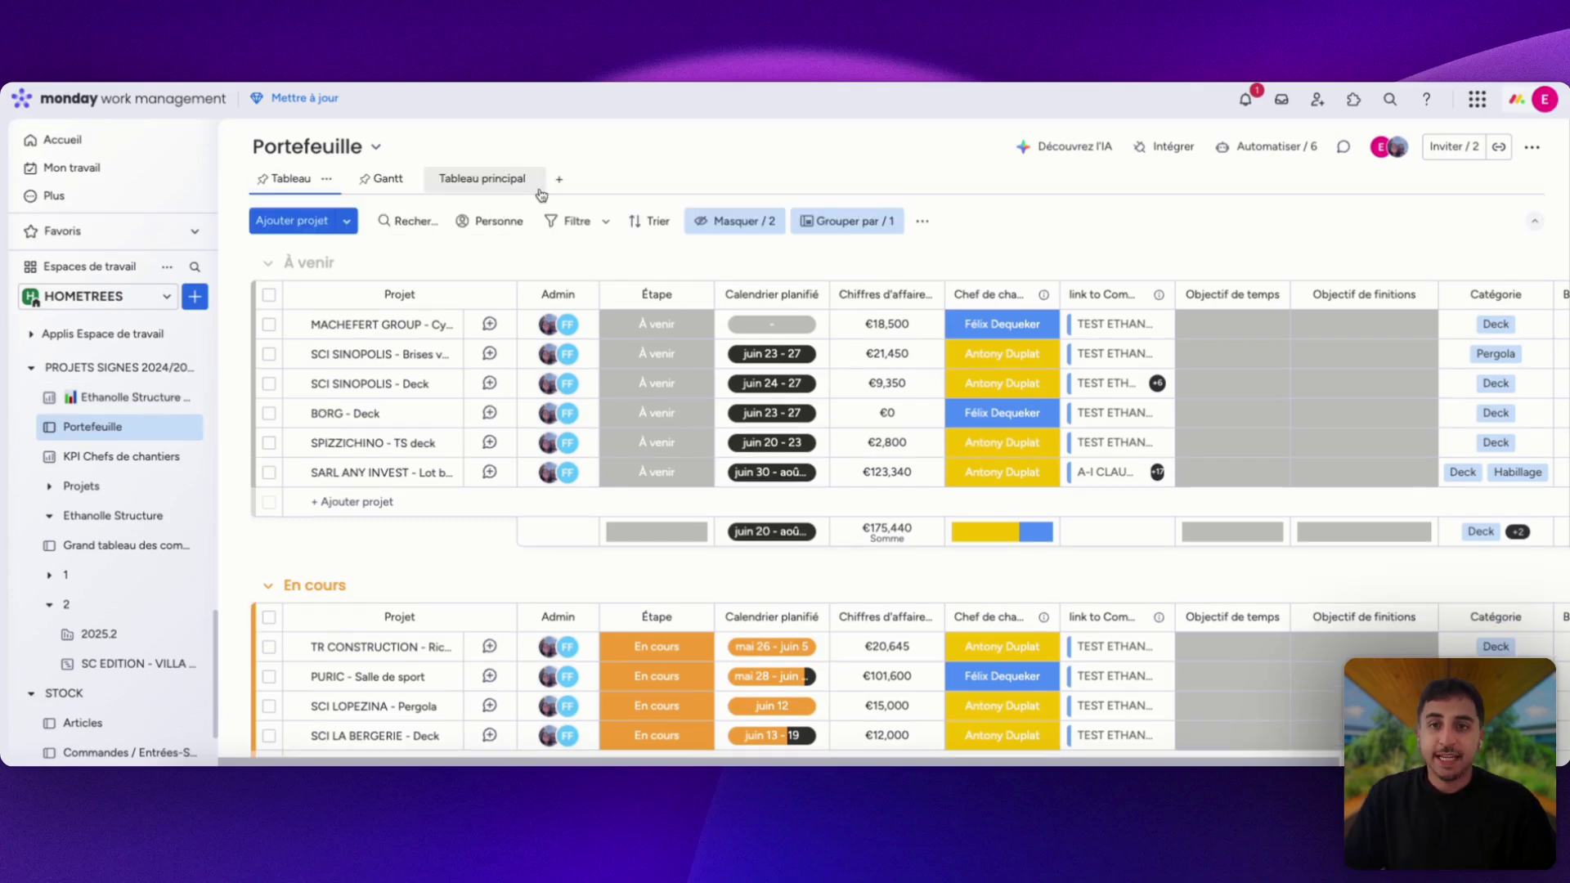
left_click(557, 181)
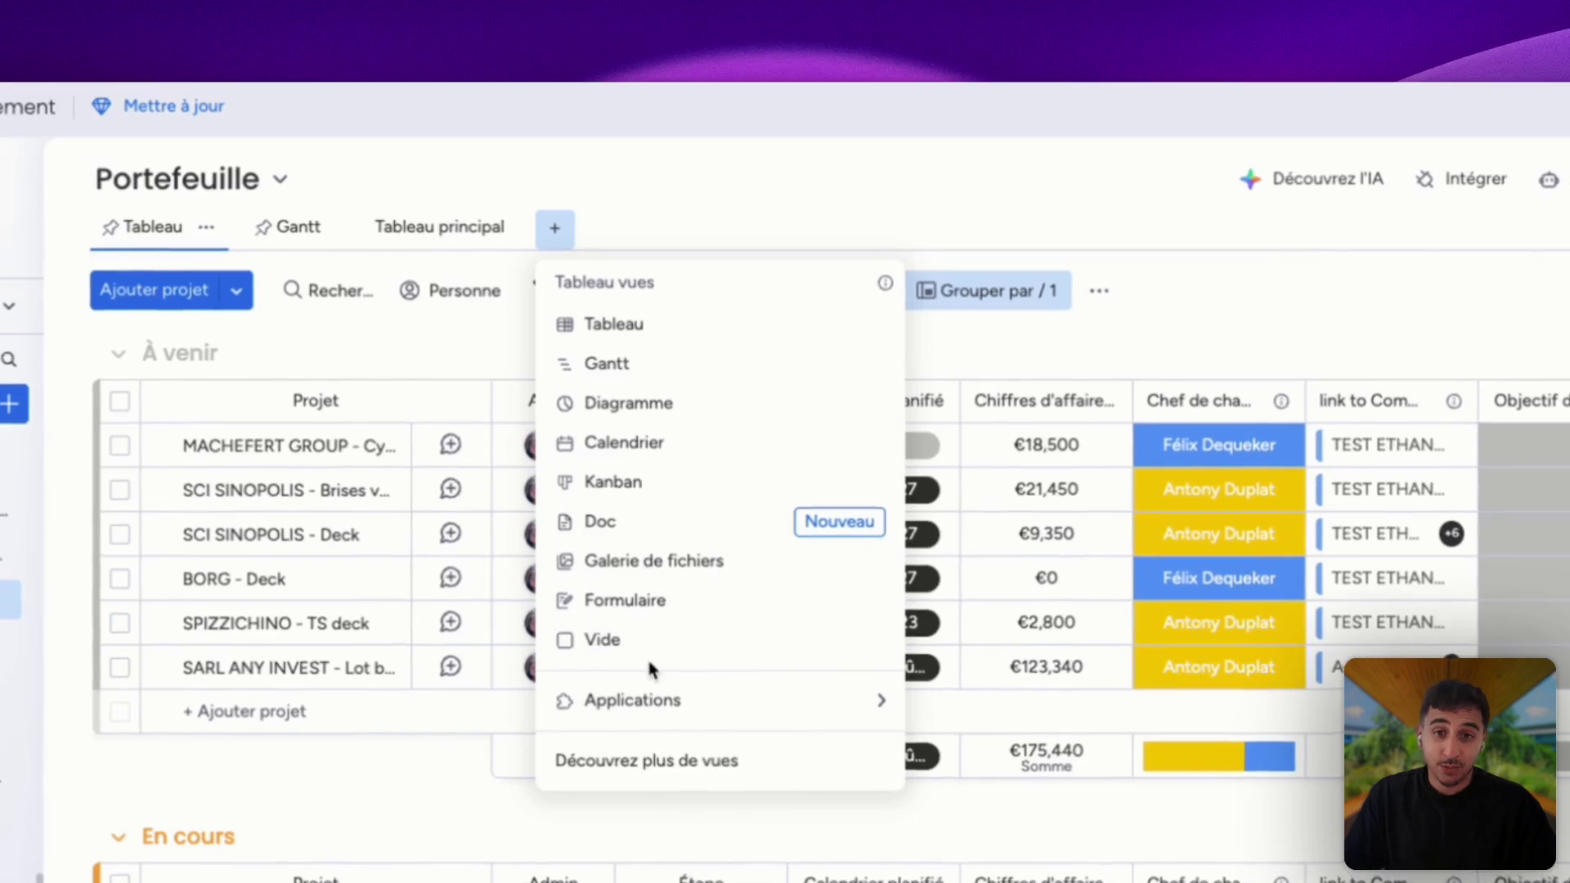
left_click(658, 655)
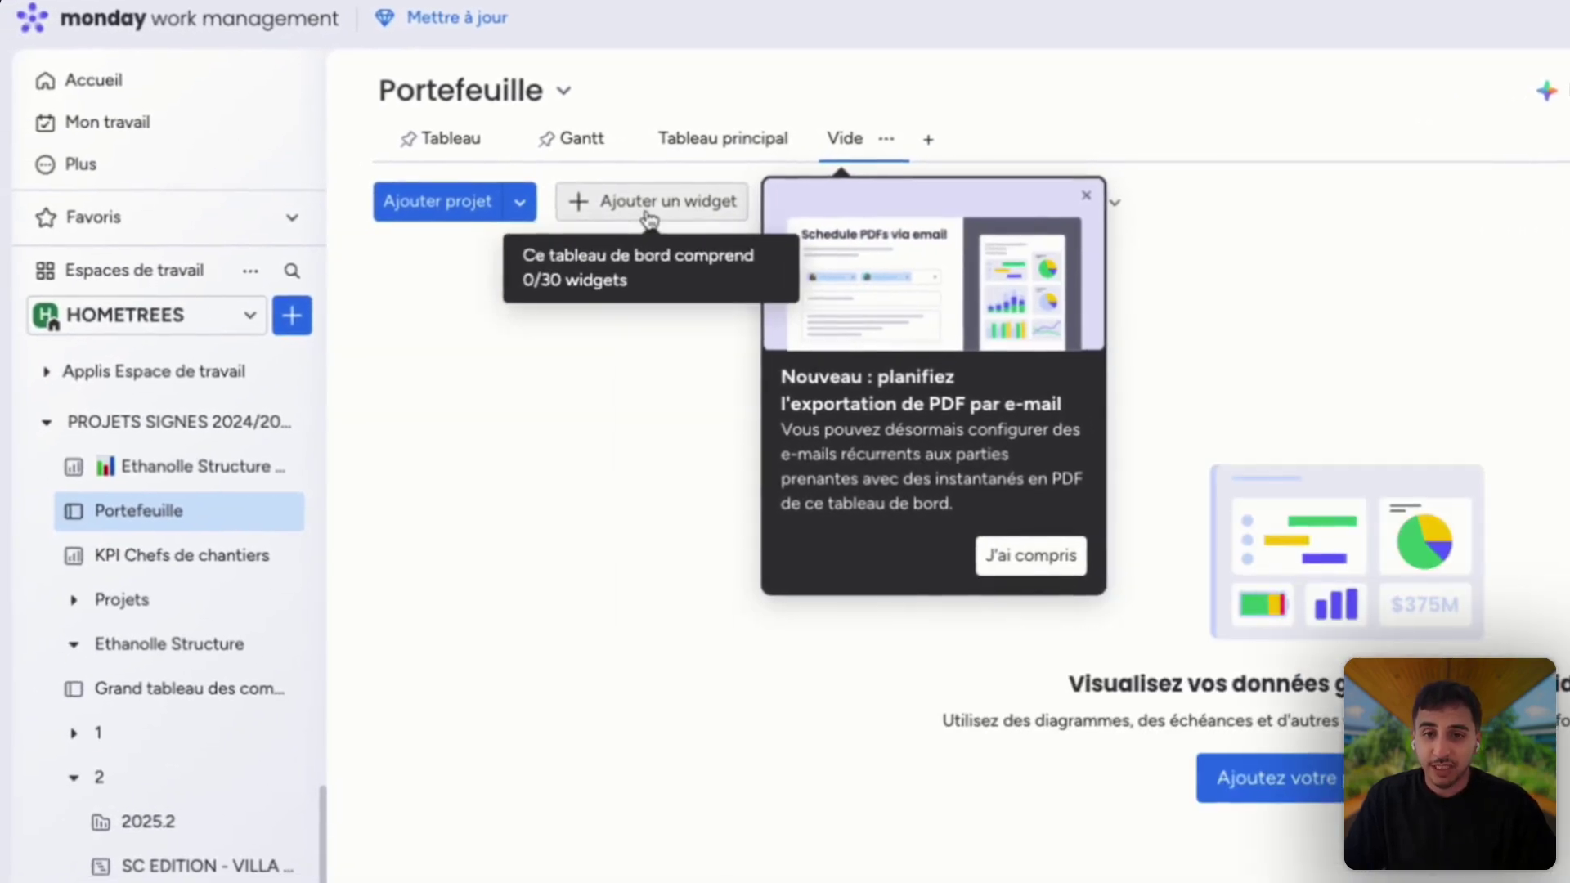
left_click(649, 205)
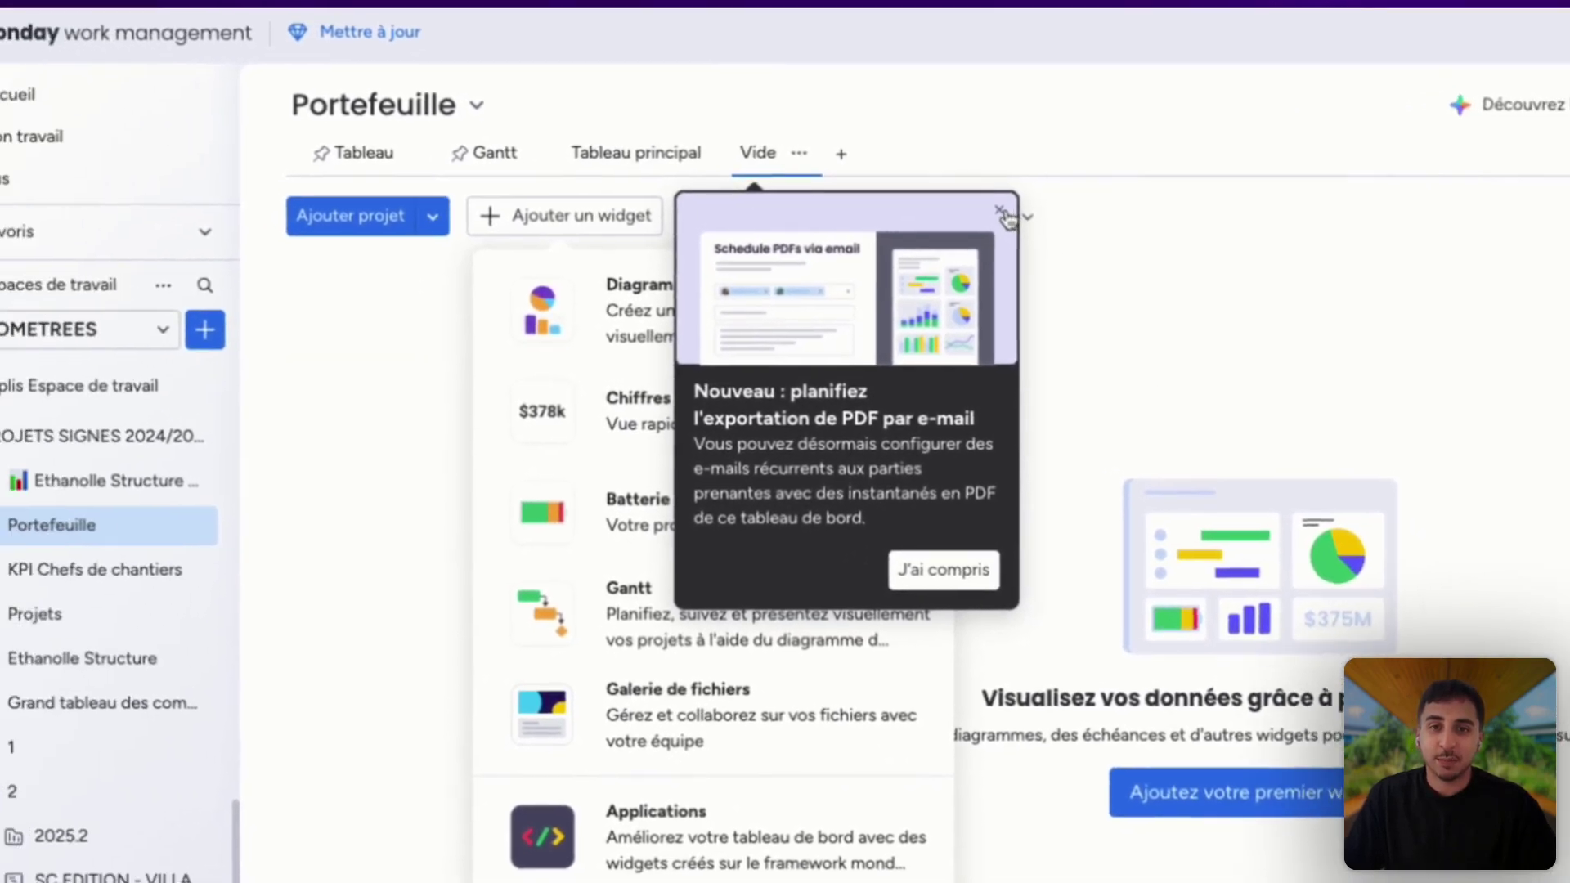
left_click(1086, 194)
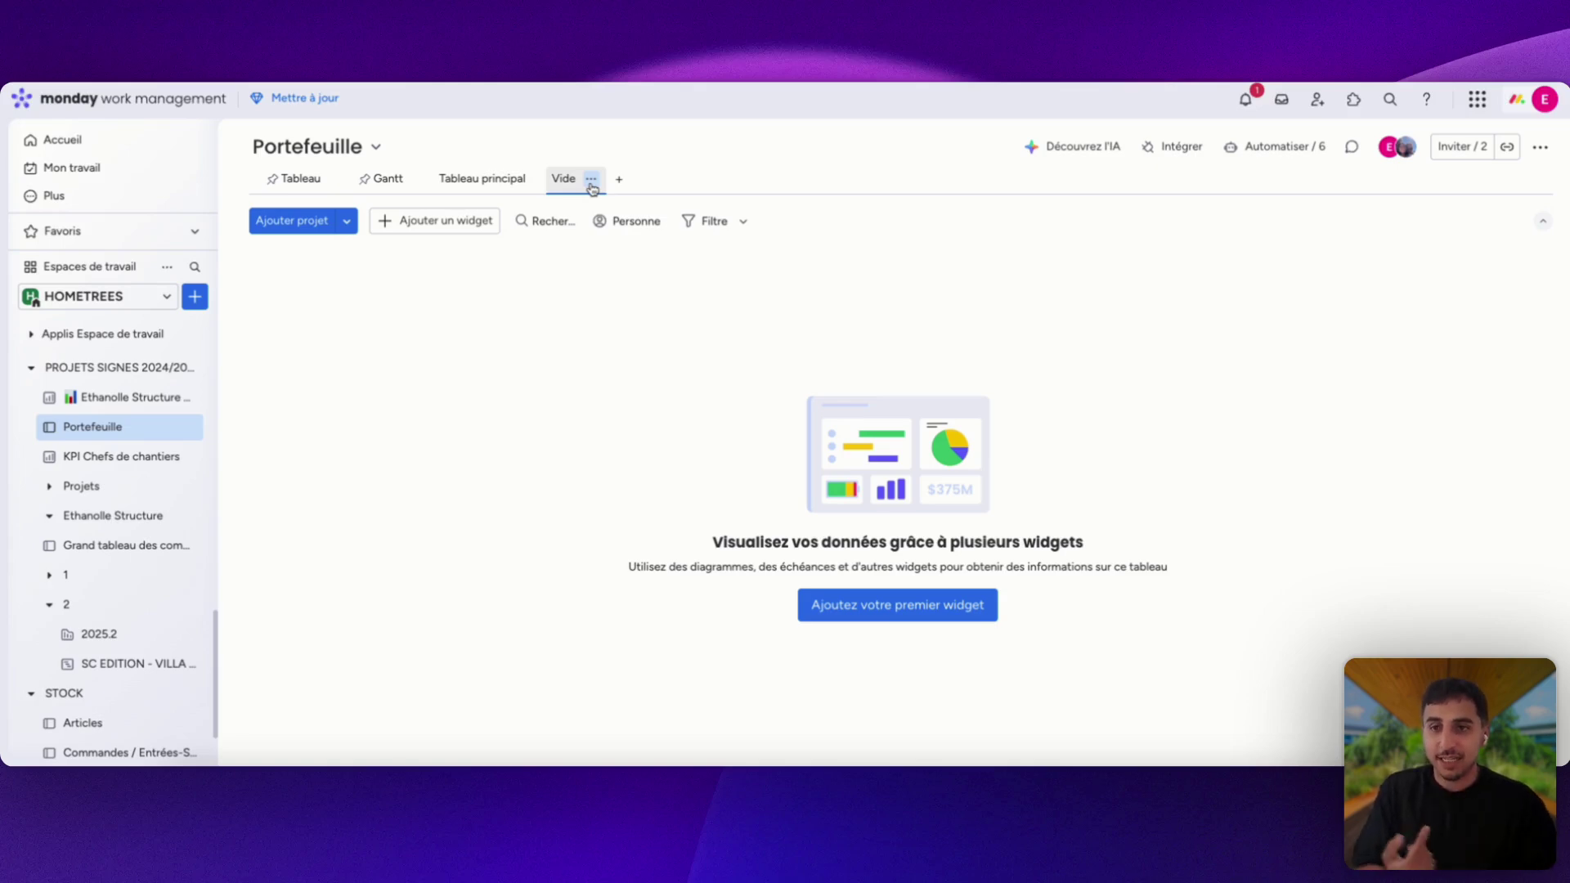
Step: Delete the empty Vide view from the Portefeuille board and return to its Tableau view
left_click(278, 178)
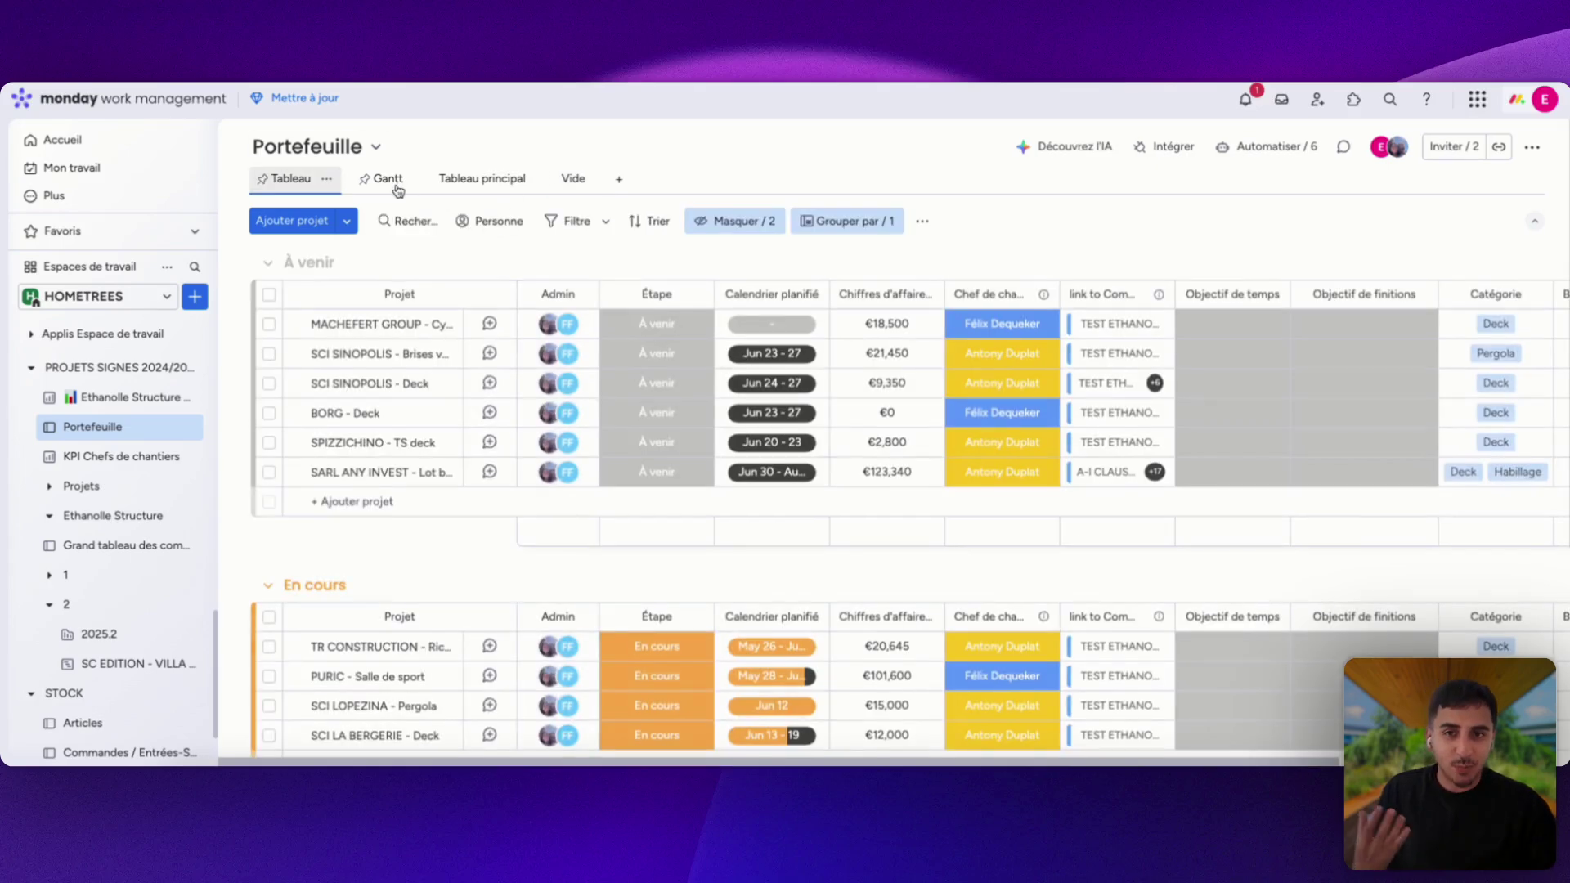
left_click(595, 185)
left_click(595, 184)
left_click(654, 443)
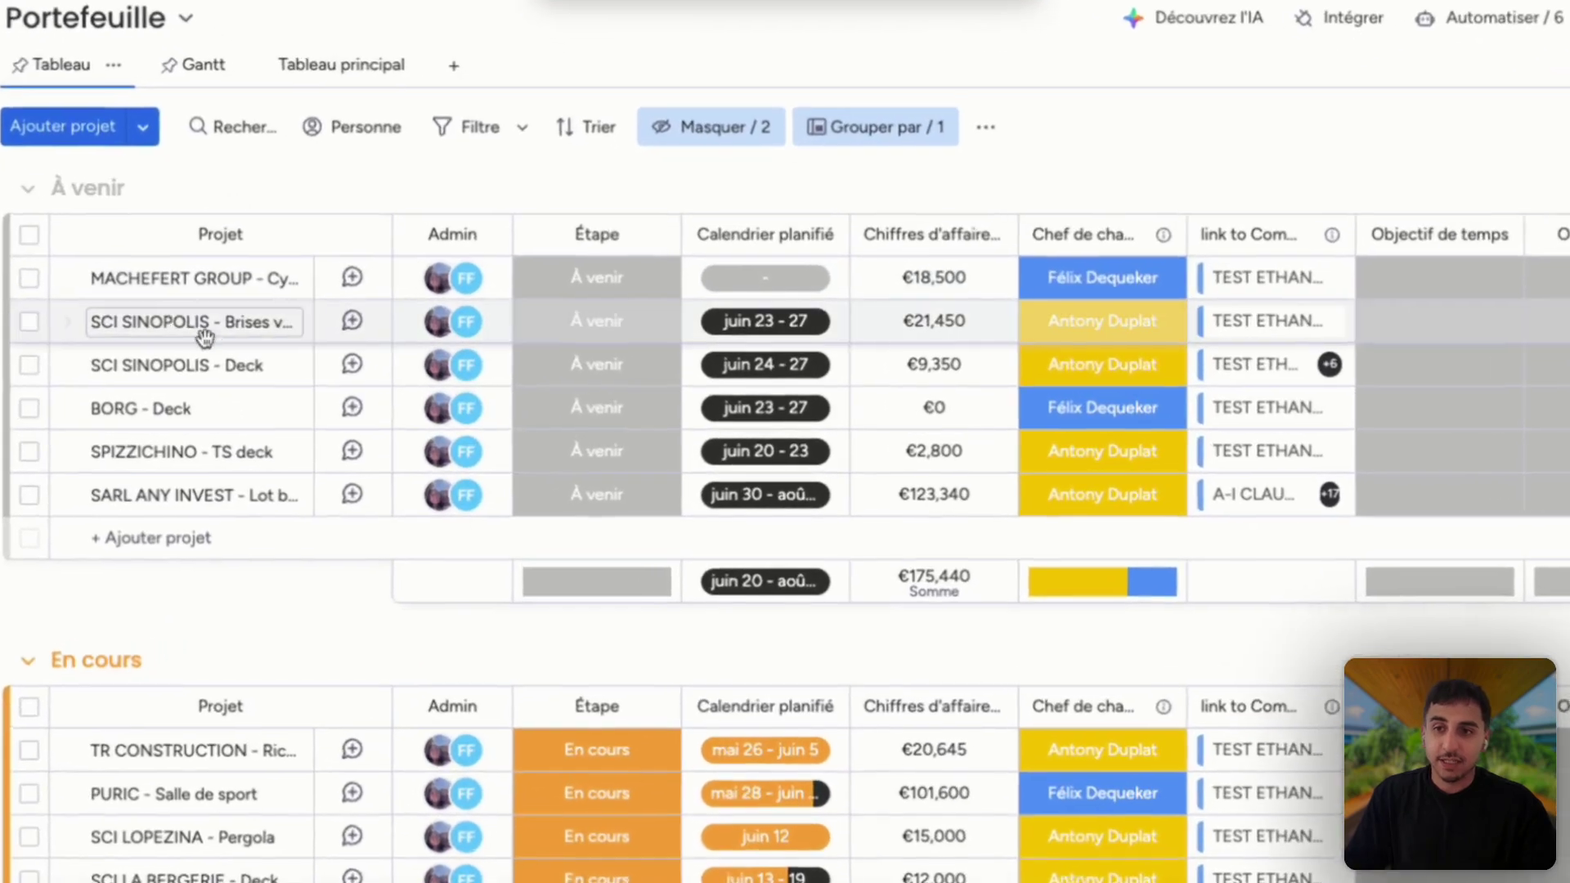
Step: Create a dashboard named Reporting in the HOMETREES workspace with the Principal privacy setting
left_click(3, 167)
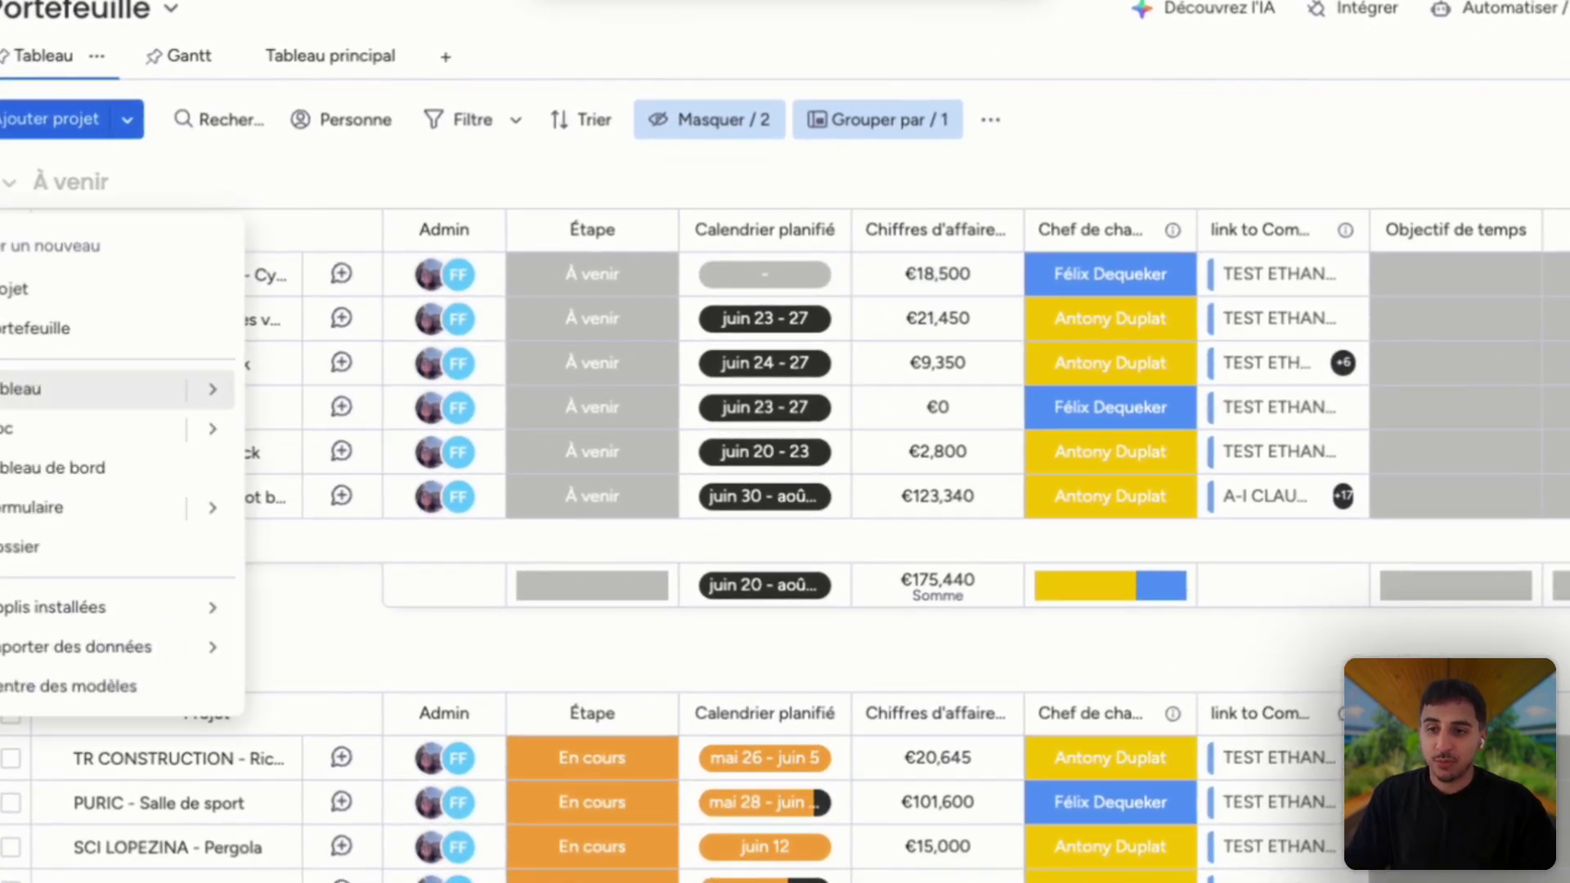
left_click(42, 467)
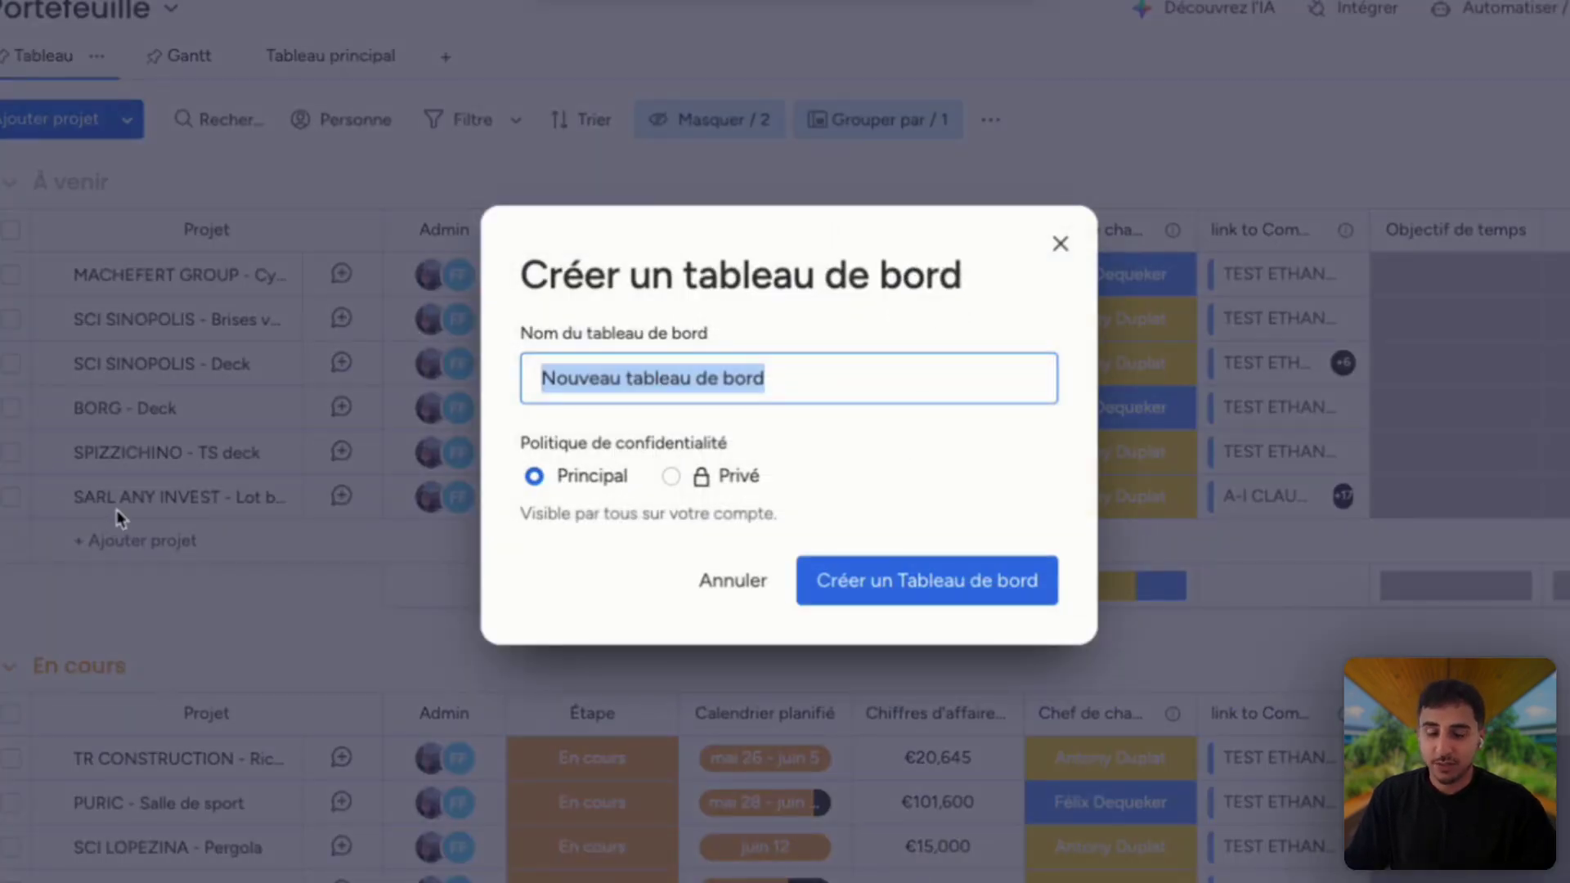
type("Repo")
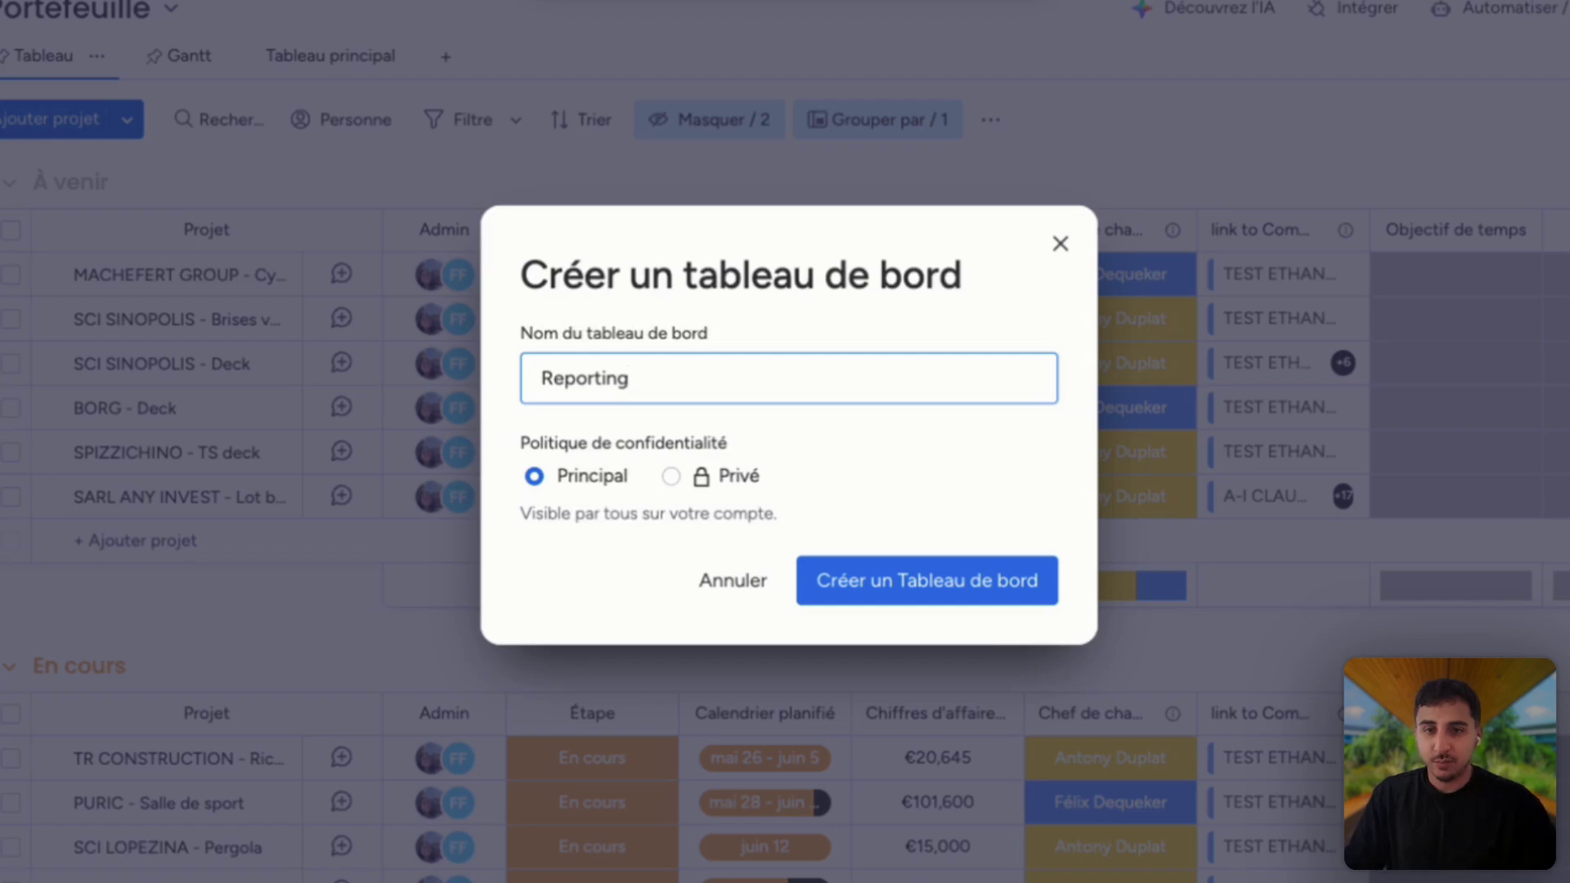
type("rting")
left_click(1009, 603)
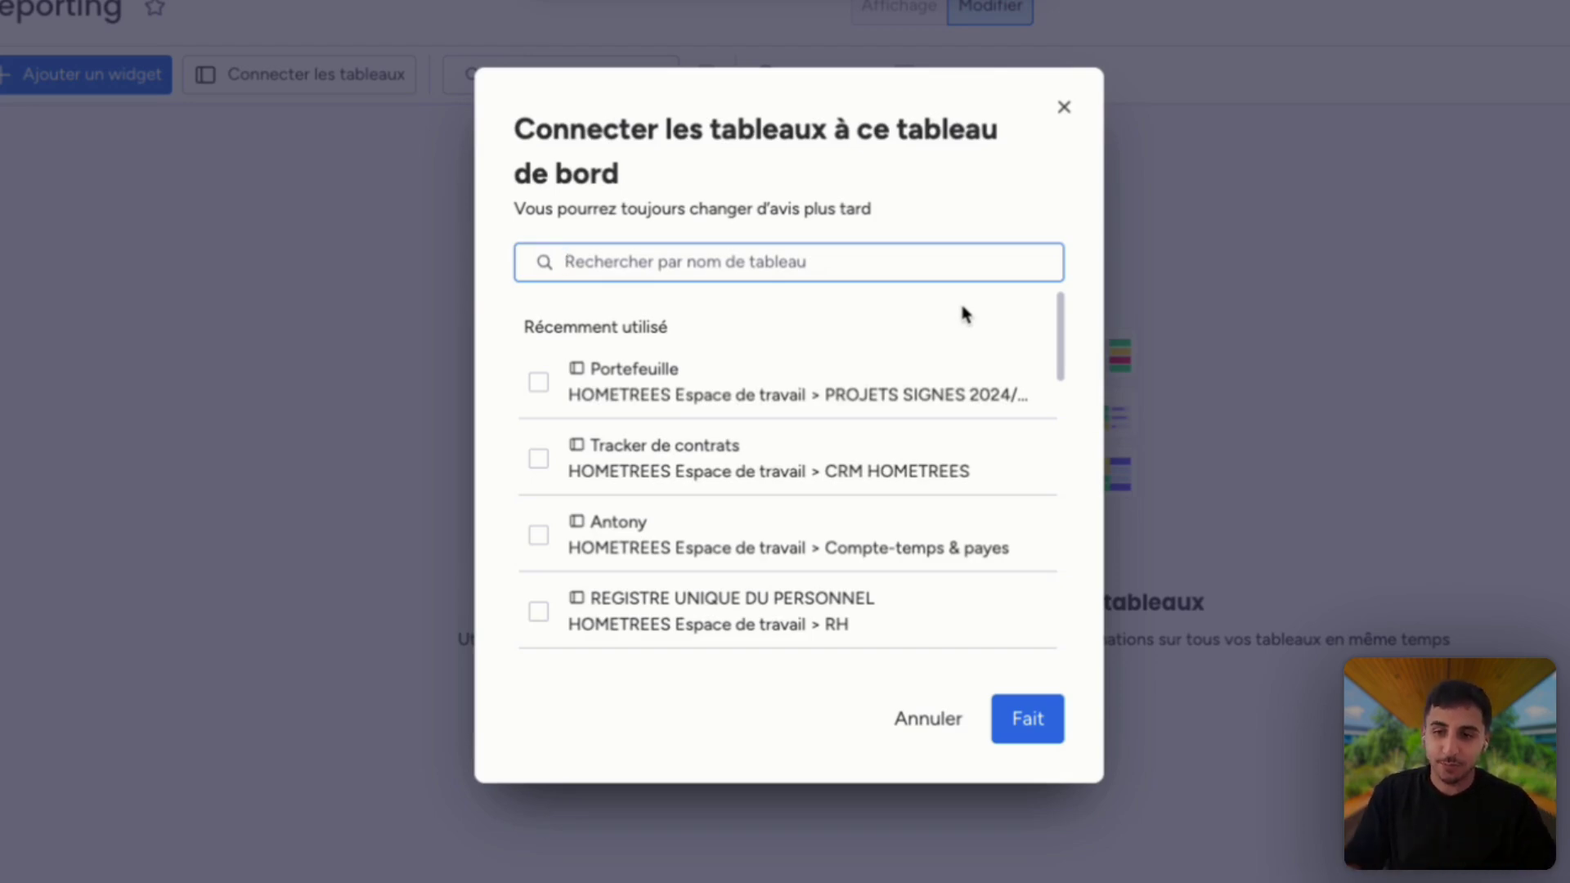
Step: Connect the Portefeuille board to the Reporting dashboard and move the dashboard into the PROJETS SIGNES folder
left_click(637, 396)
left_click(1050, 738)
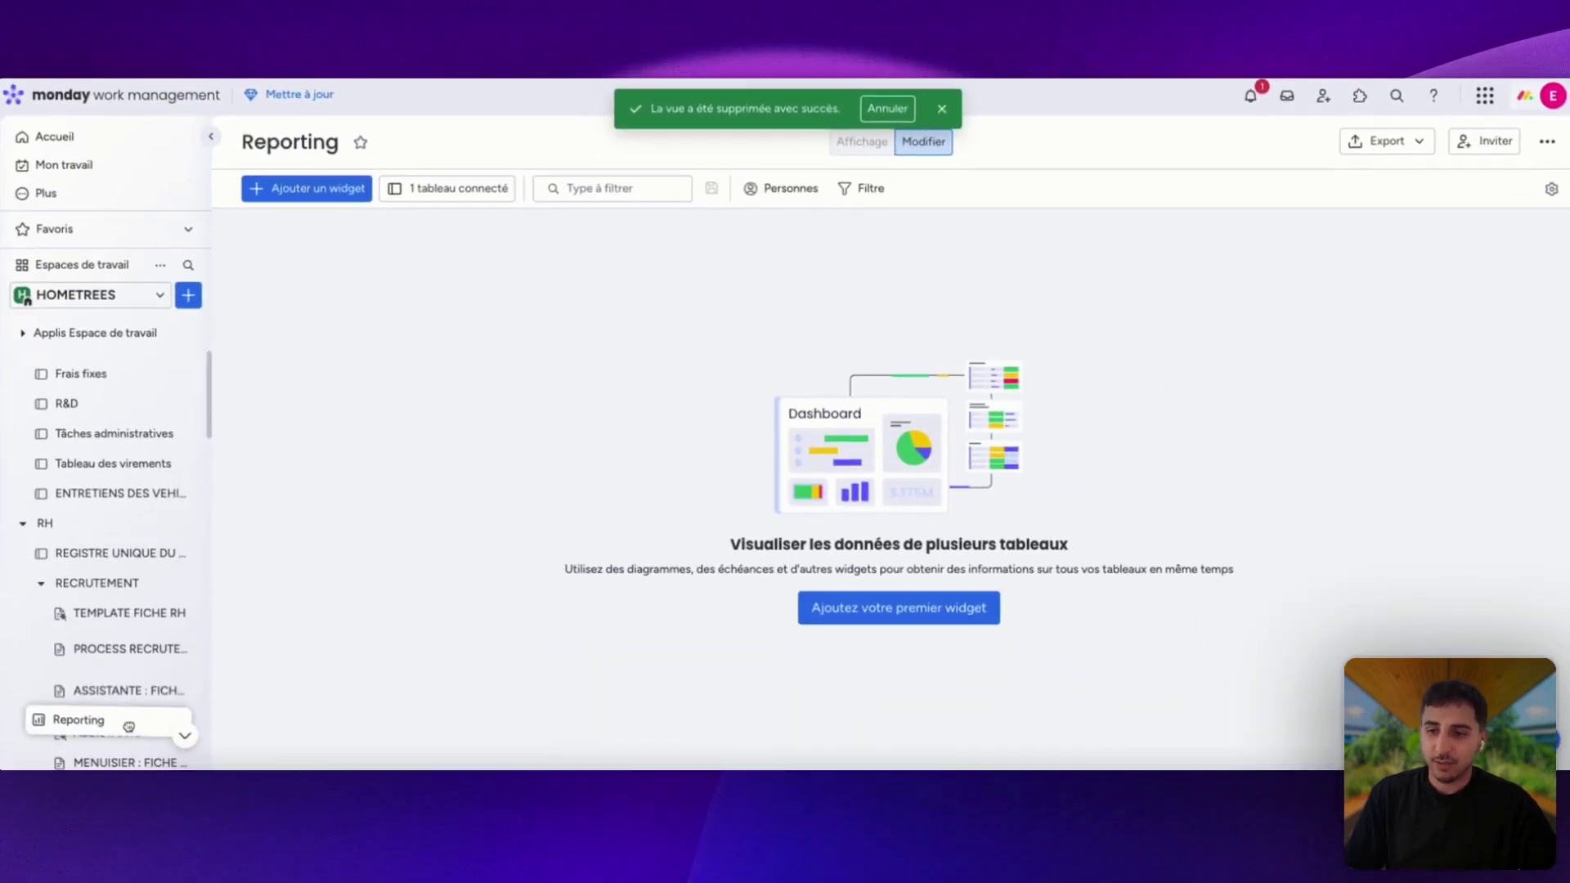
left_click(128, 726)
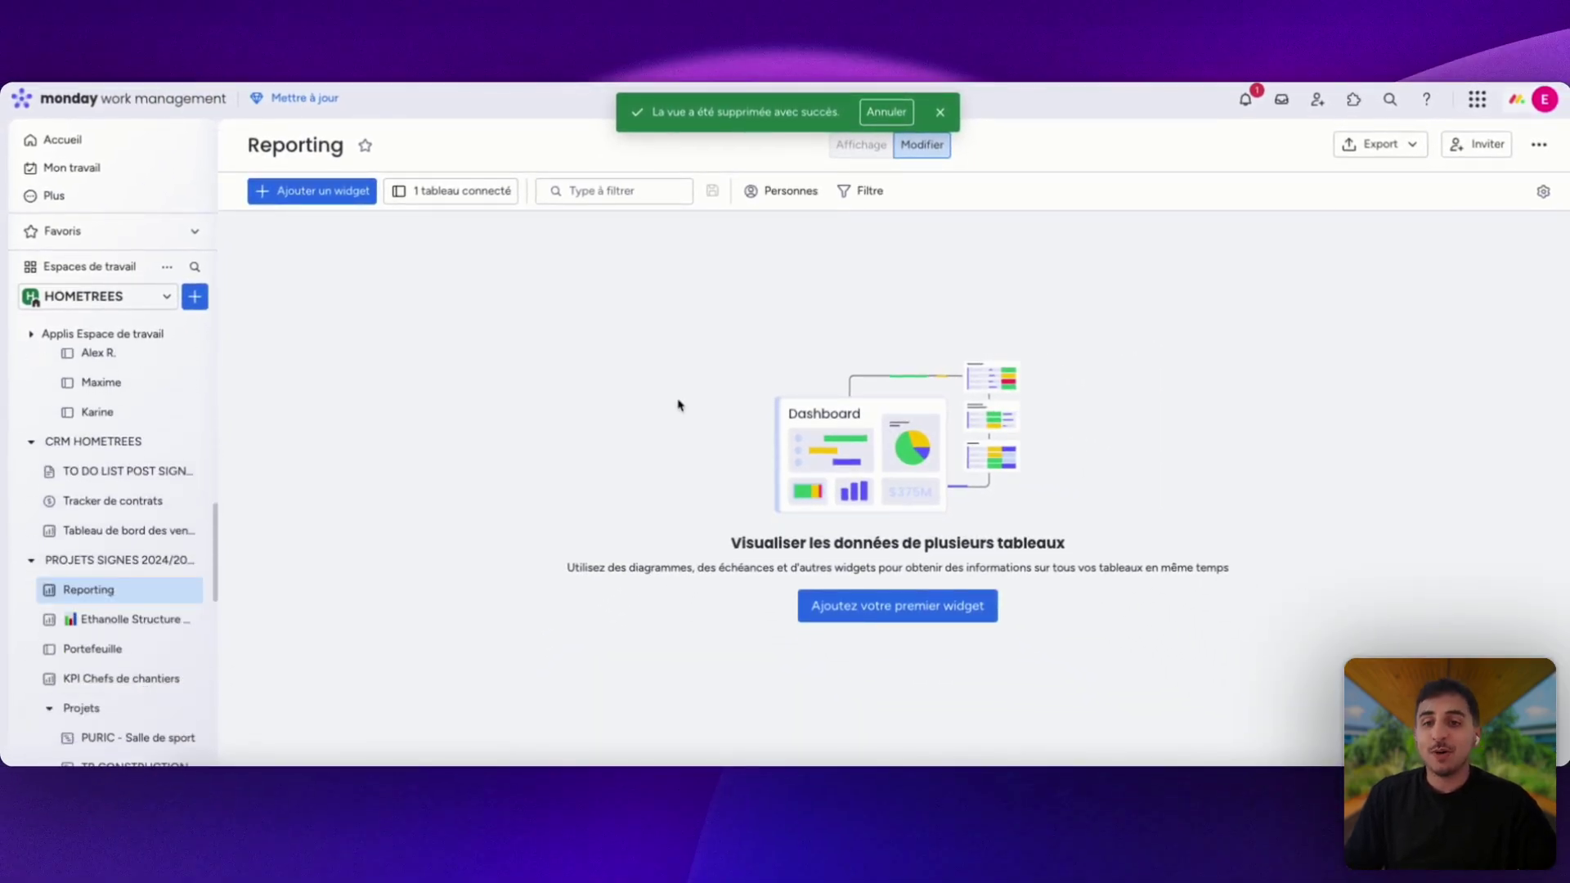
Step: Add a Diagramme widget to the Reporting dashboard
left_click(131, 619)
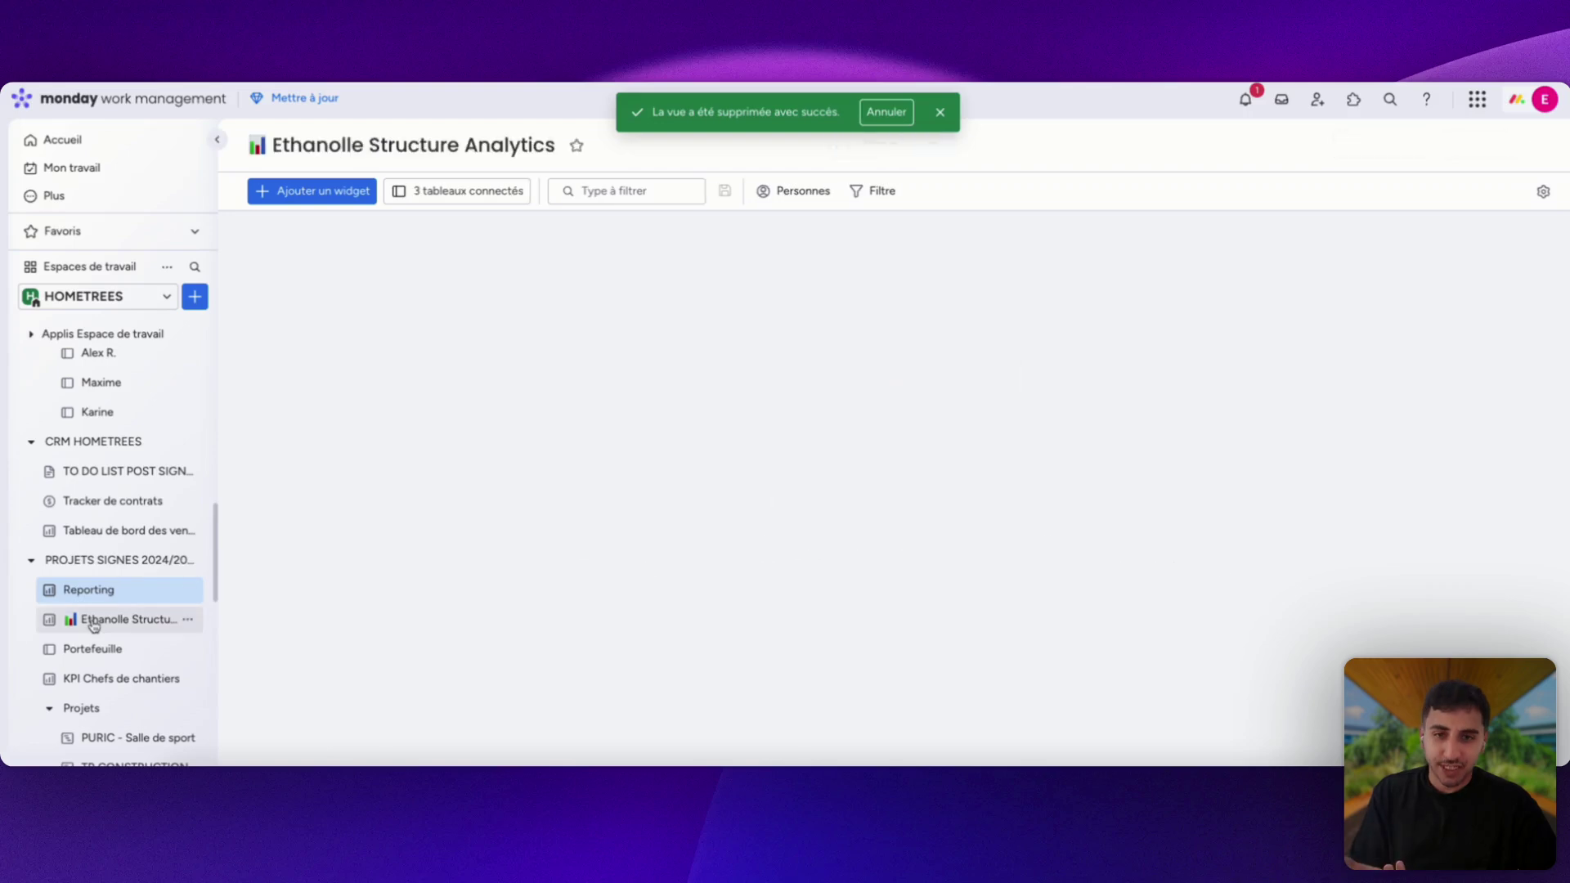
left_click(90, 590)
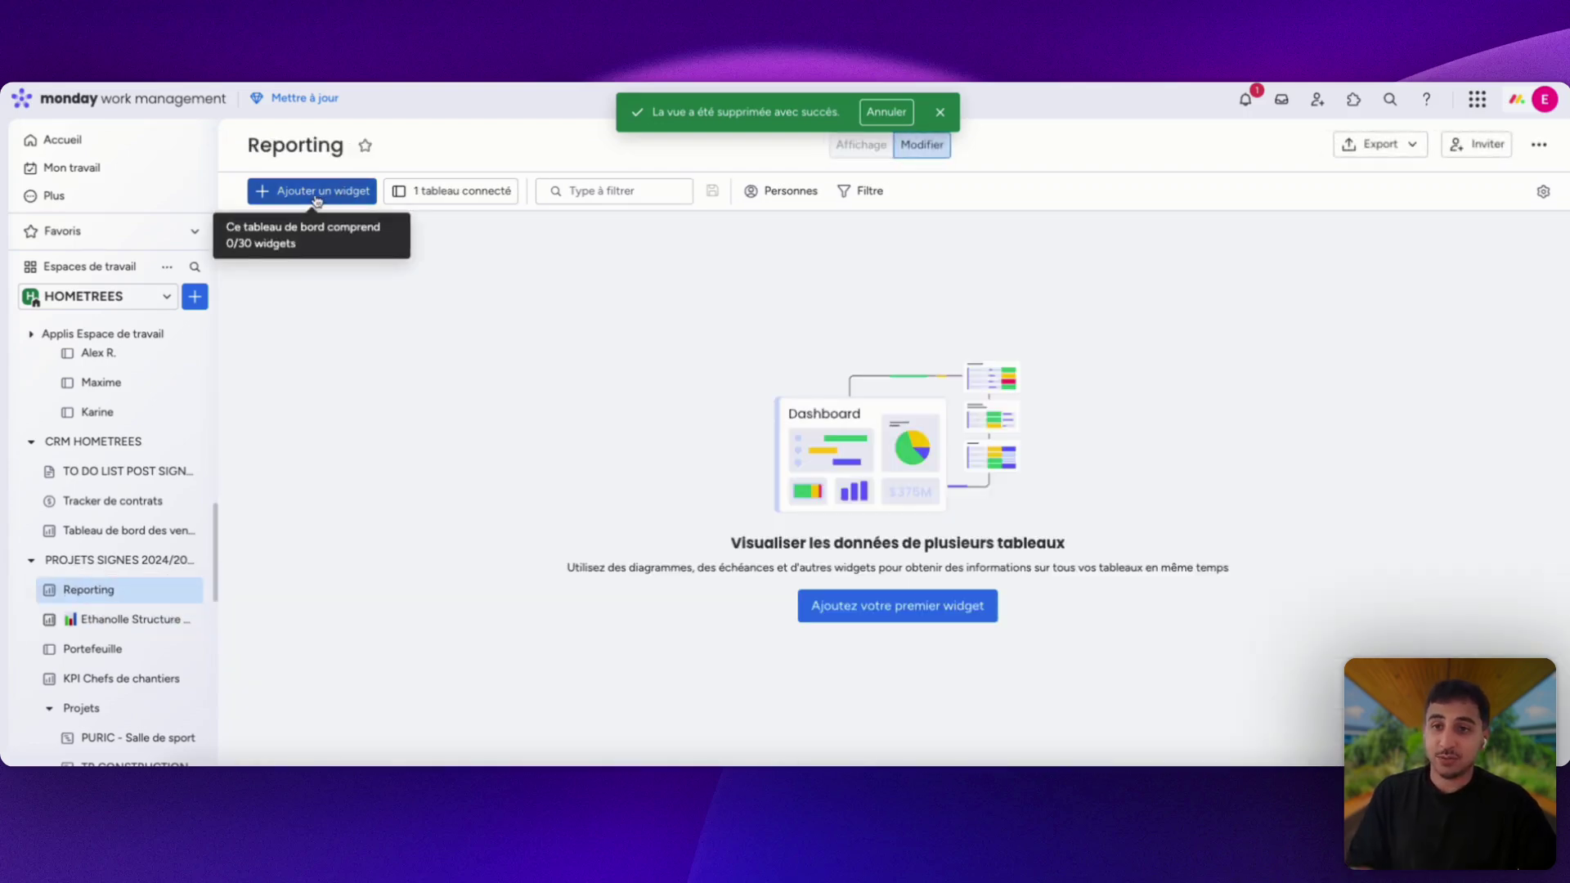
left_click(316, 196)
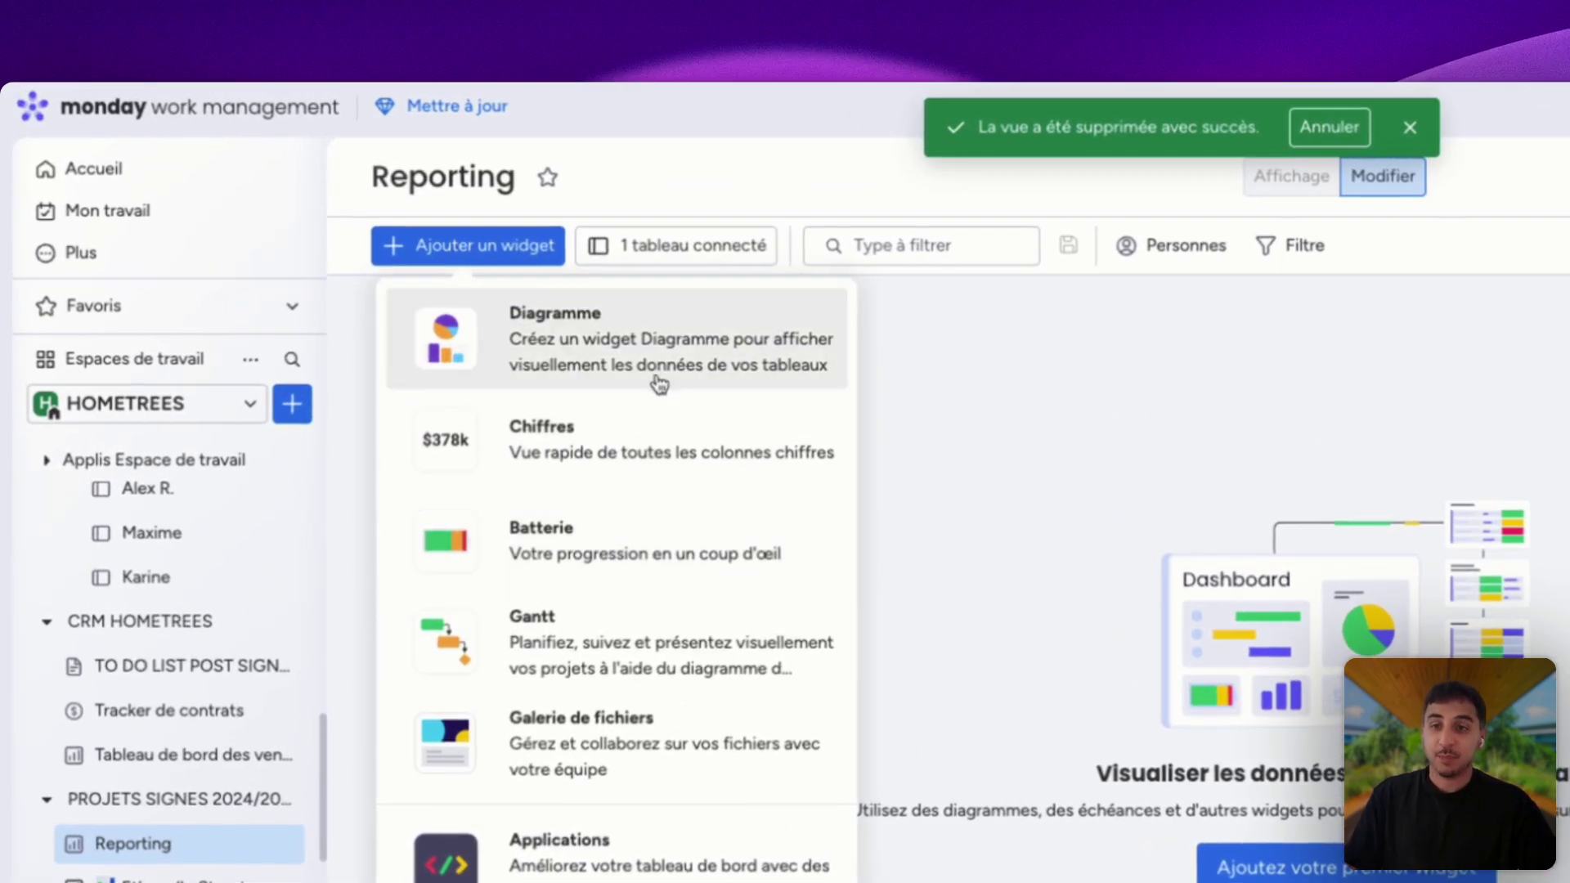
left_click(654, 380)
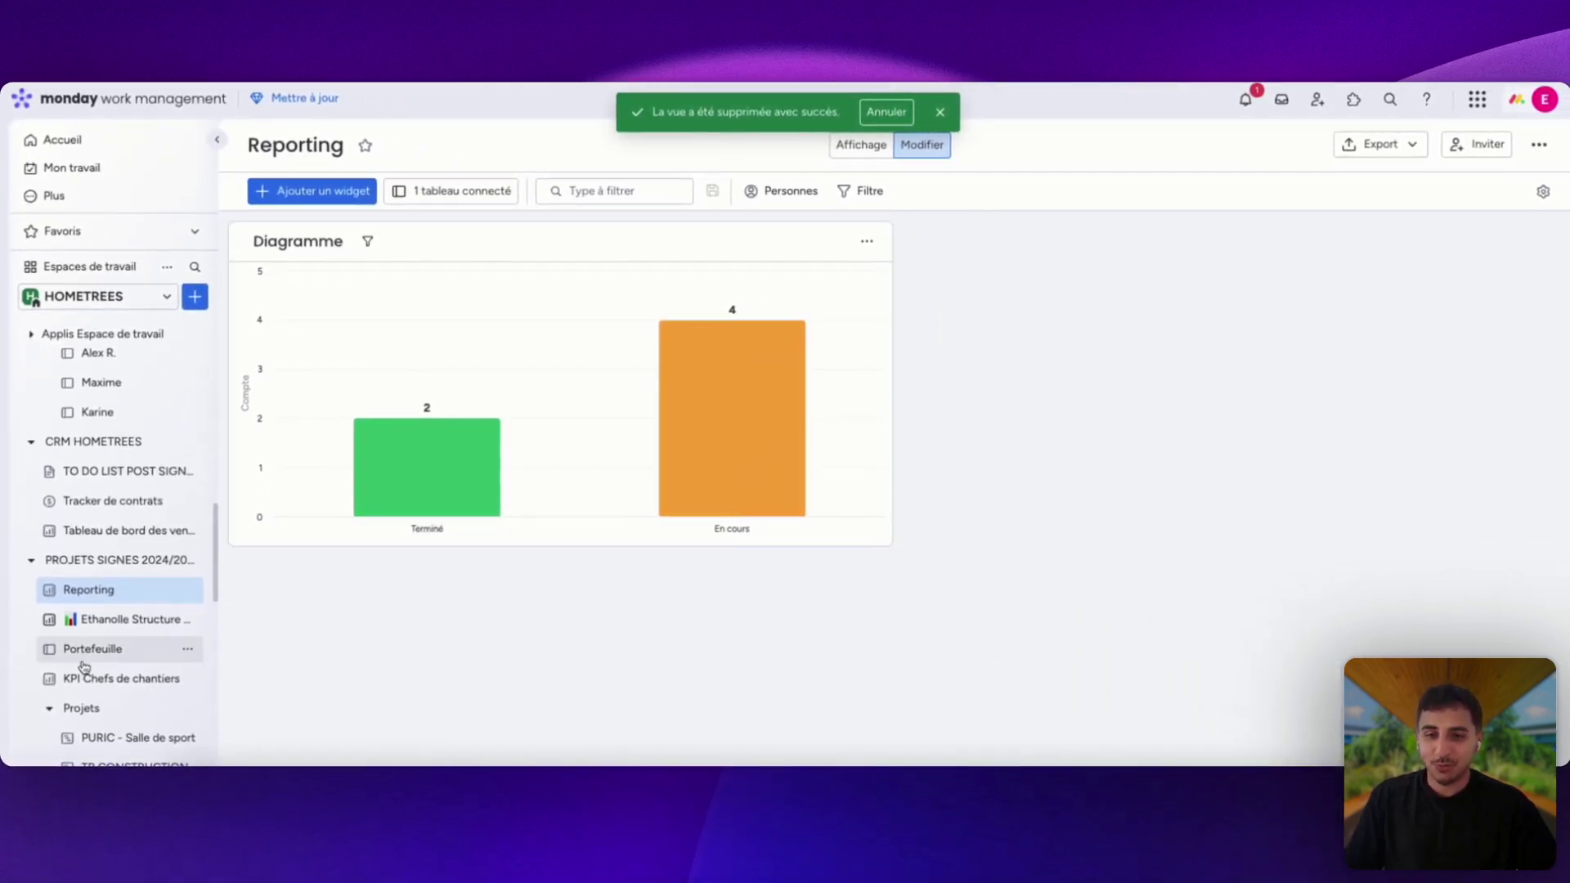
Step: Examine the chart types offered in the Diagramme widget's settings
mouse_move(404, 488)
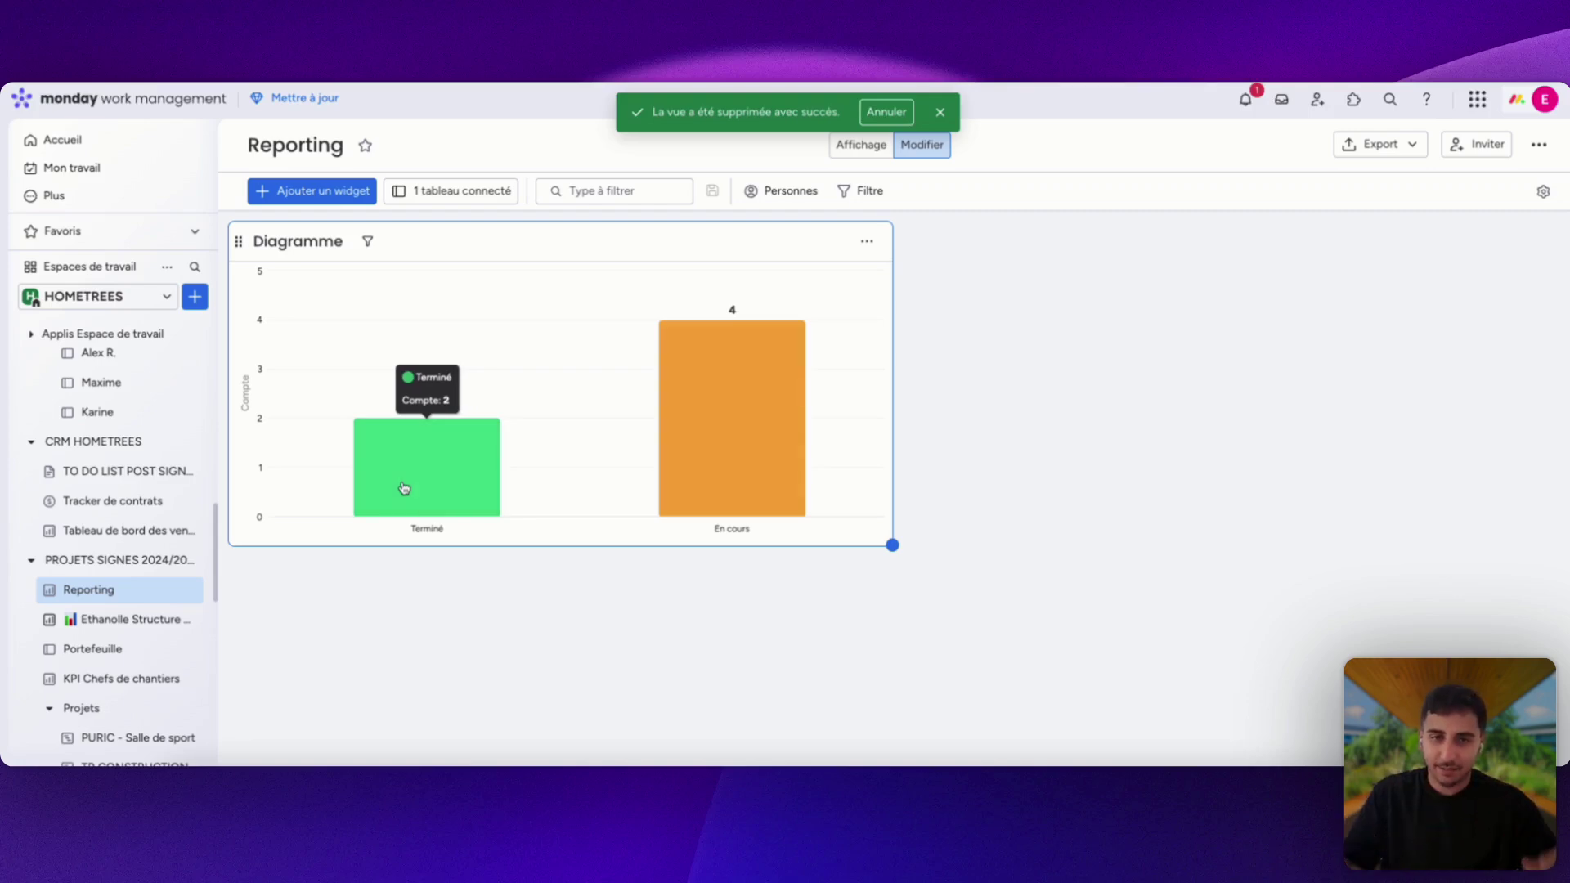
left_click(315, 193)
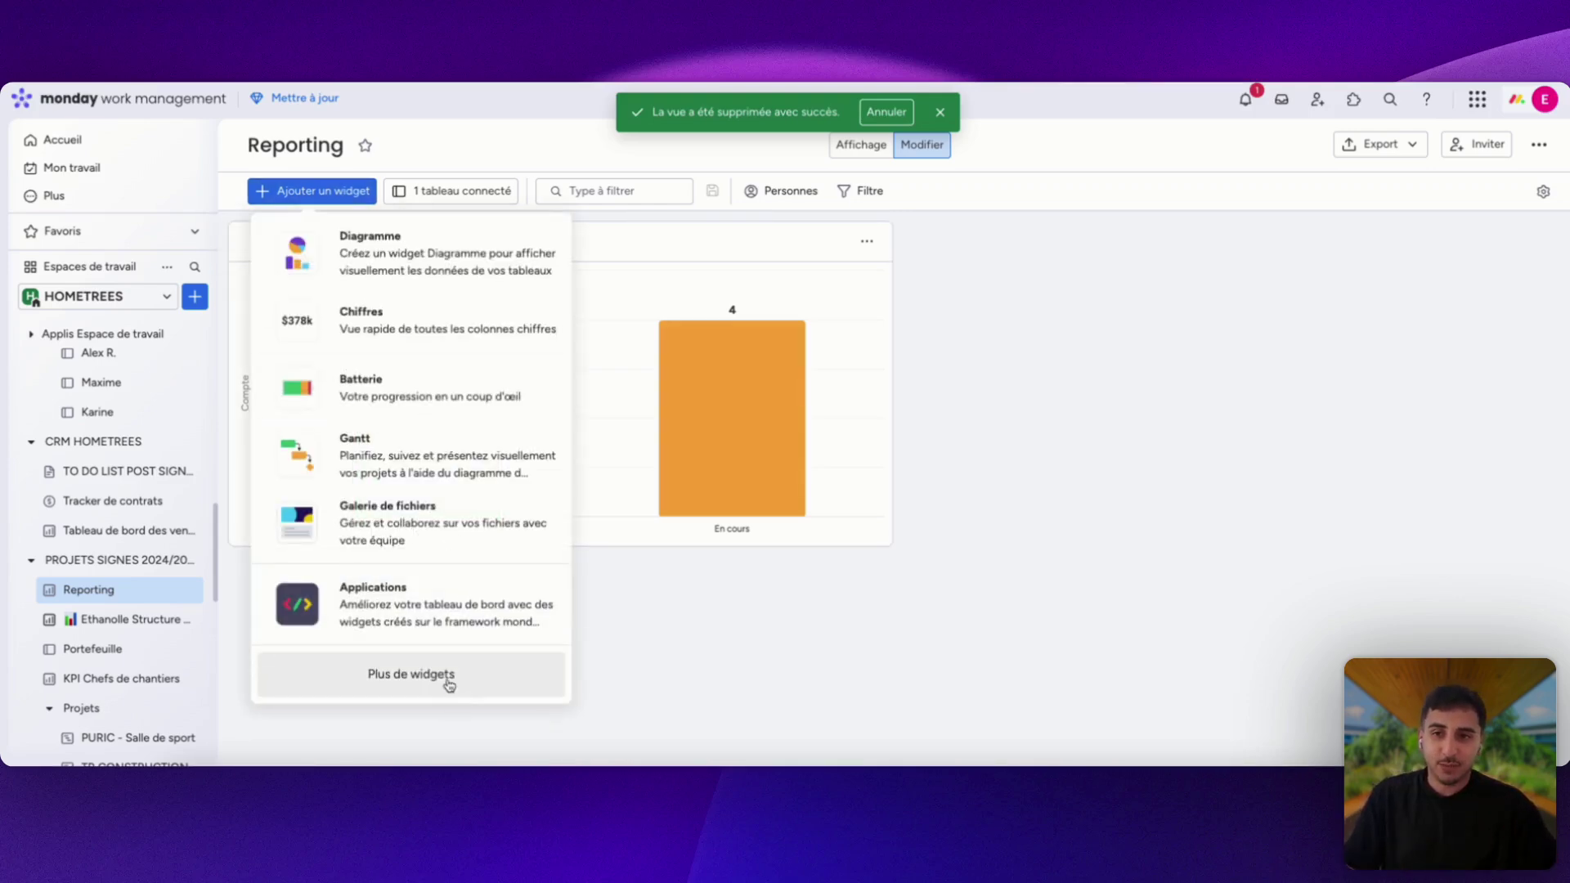
left_click(946, 262)
left_click(858, 242)
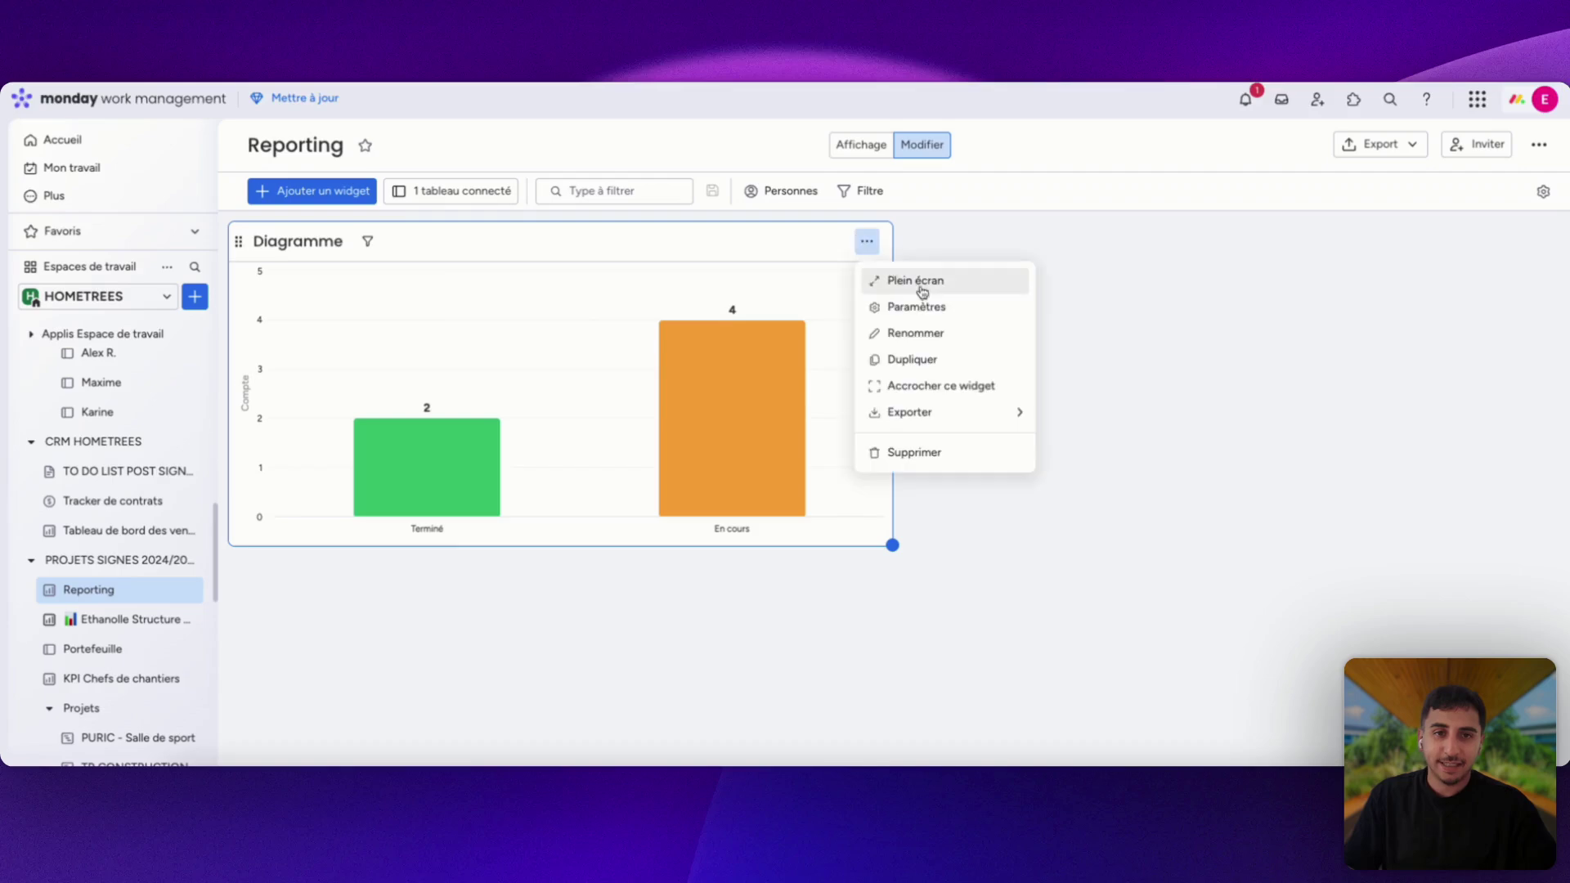
left_click(918, 305)
left_click(1392, 263)
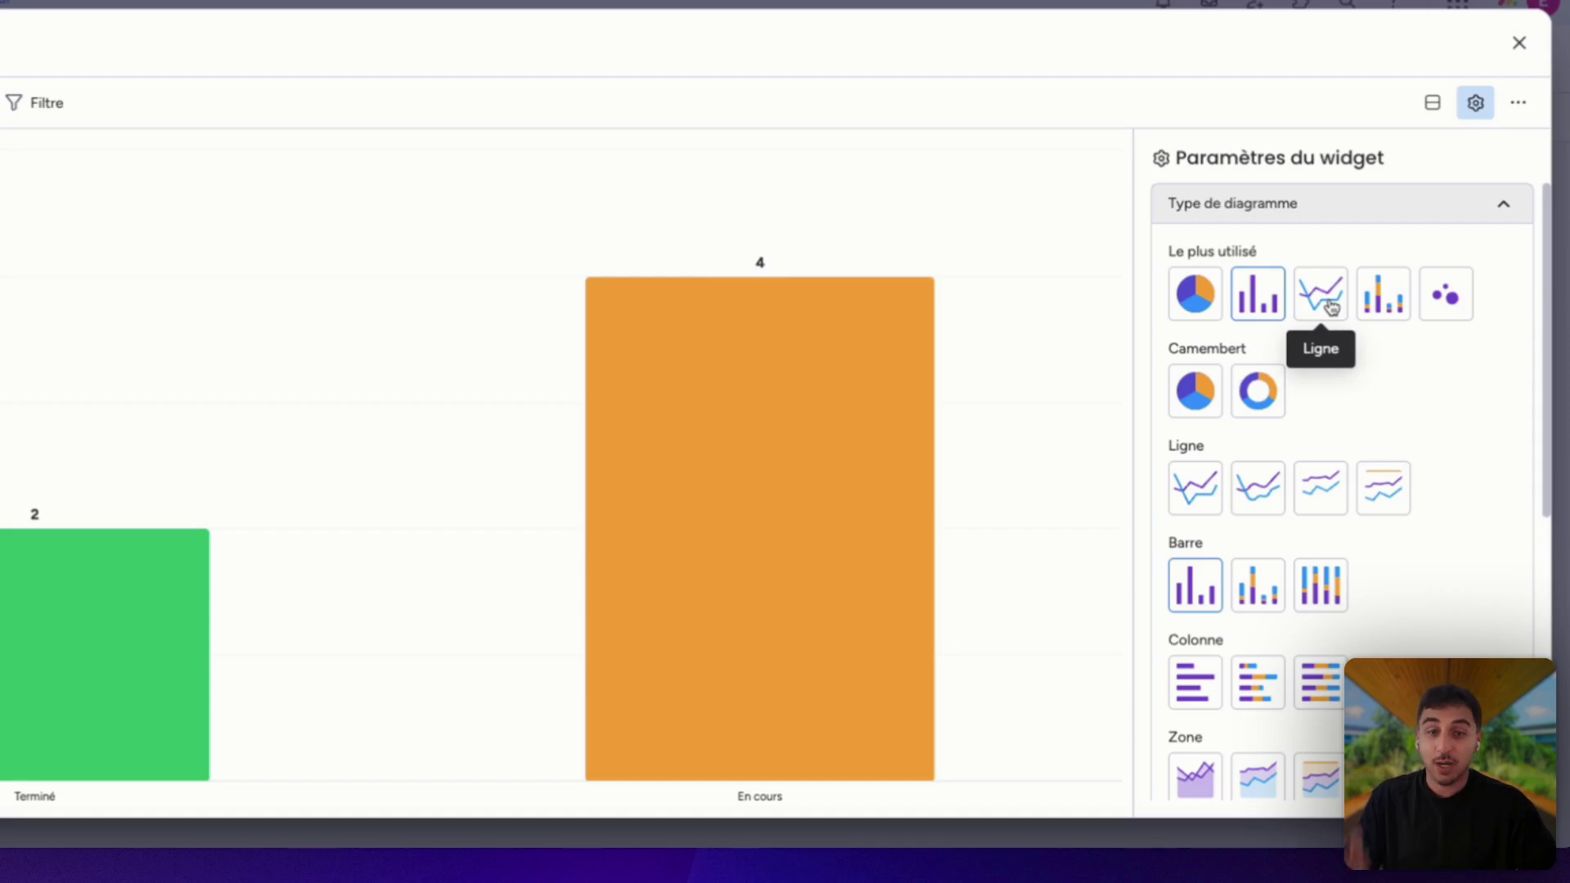
left_click(1519, 43)
Step: Add a Chiffres widget to the Reporting dashboard
left_click(278, 173)
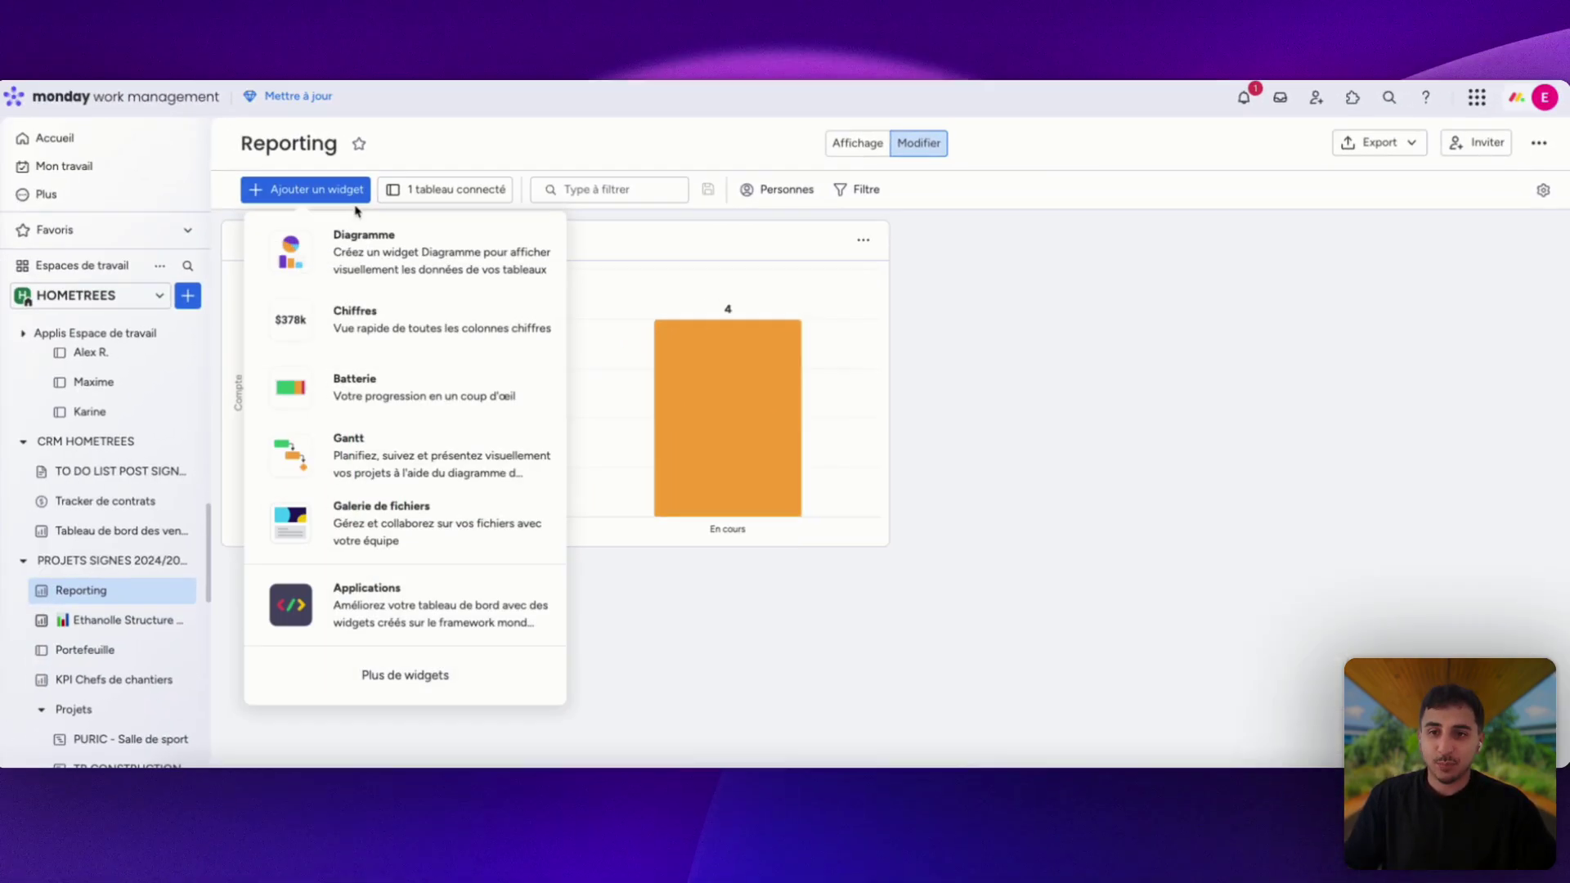
left_click(438, 342)
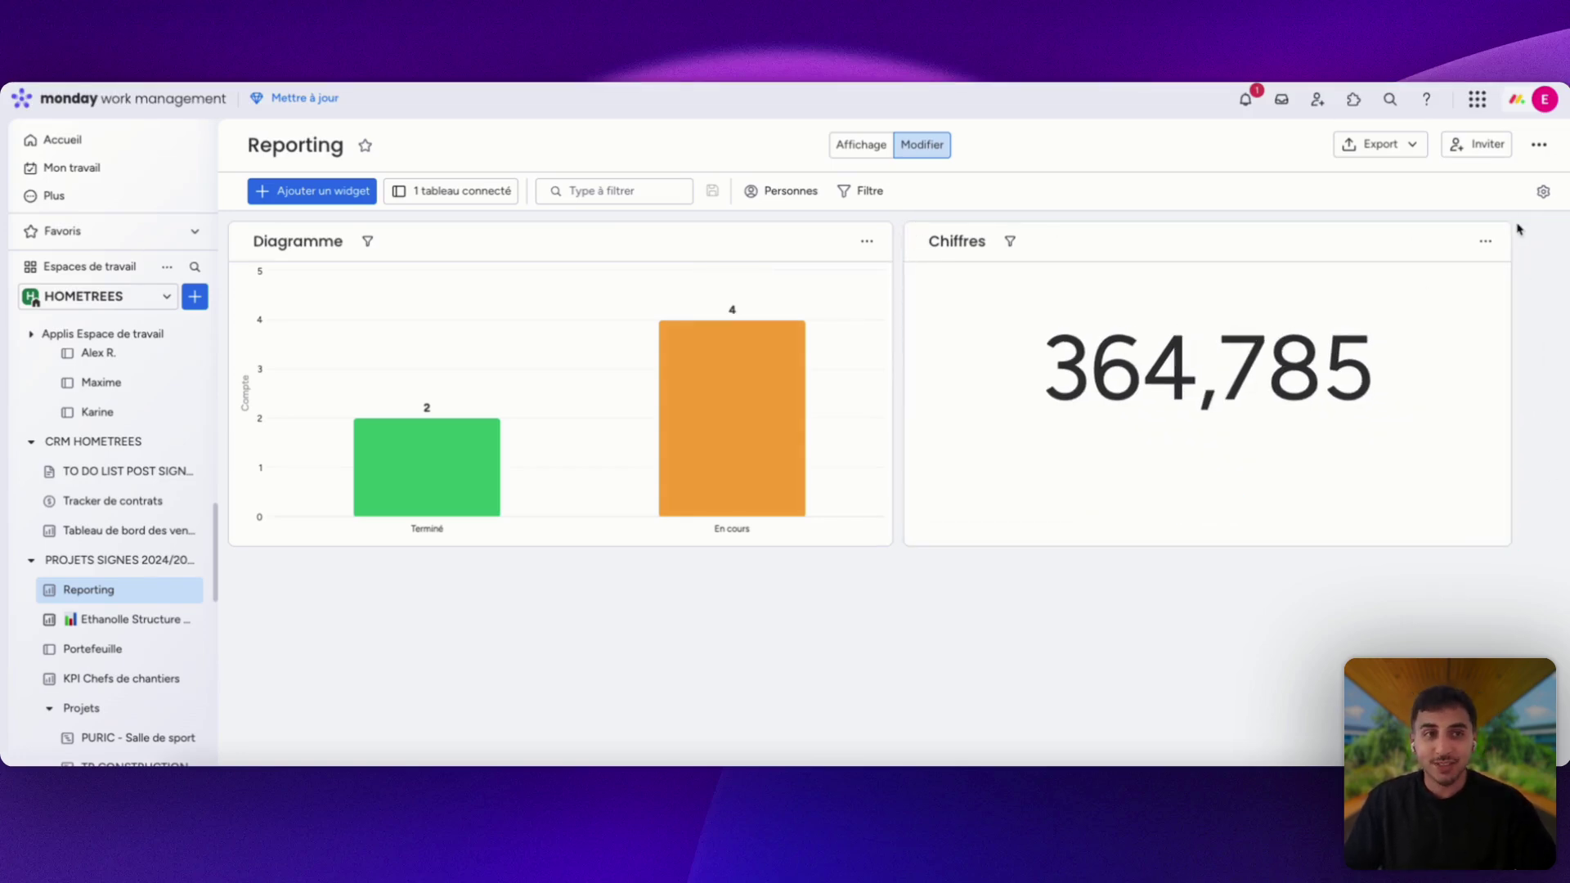
left_click(1485, 241)
Step: Add a Batterie widget to the Reporting dashboard and widen it to match the Diagramme widget above it
left_click(282, 180)
left_click(471, 391)
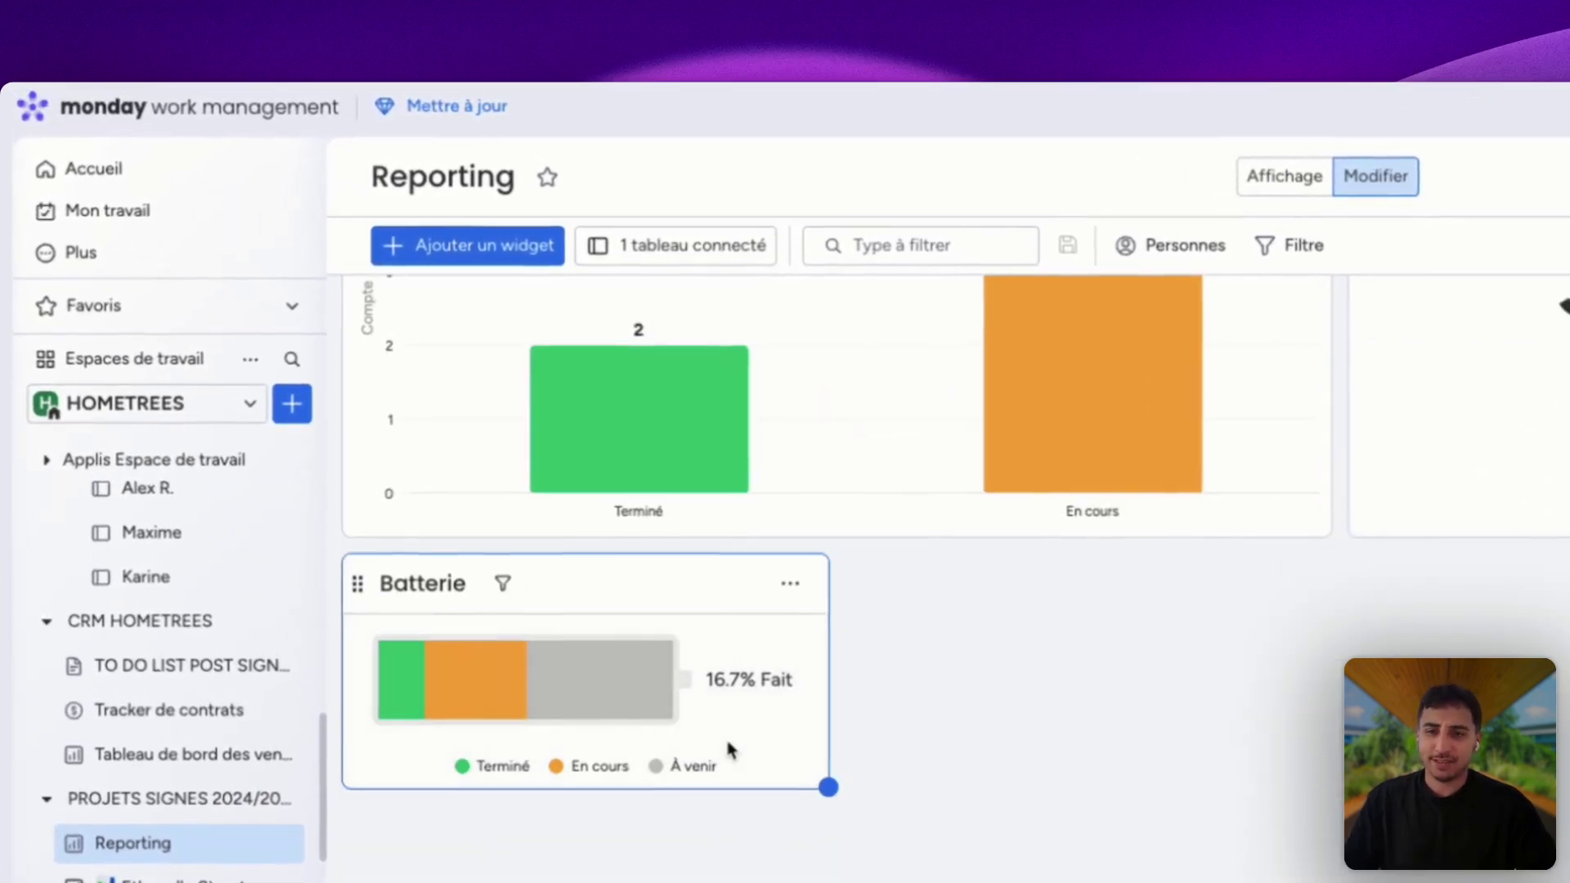
left_click_drag(827, 786, 1349, 827)
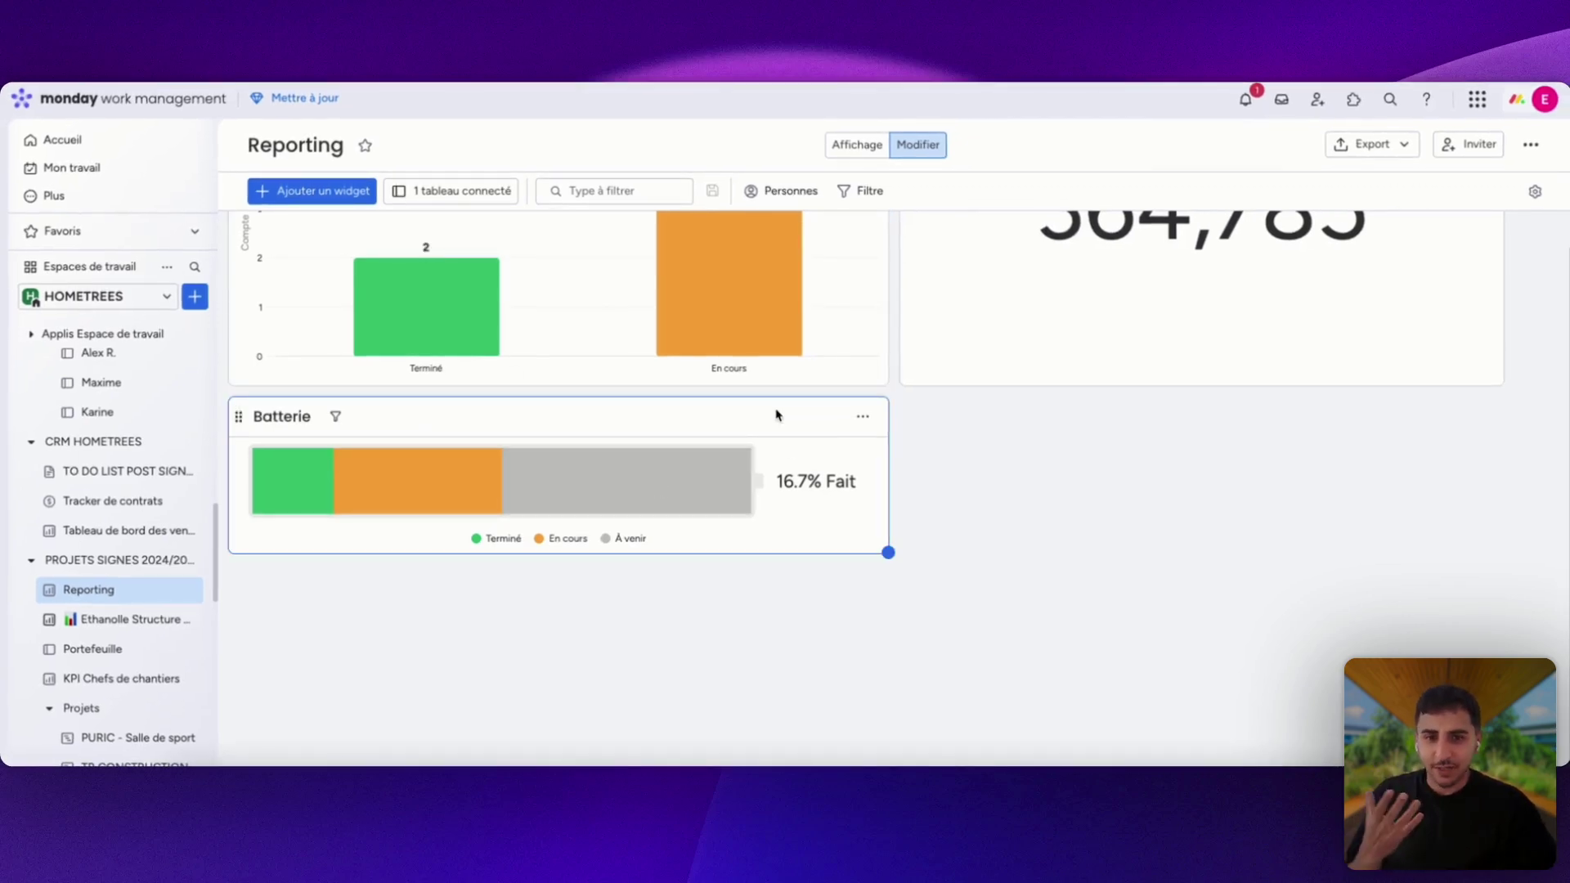
Step: Set the Batterie widget's status column to Chef de chantier
left_click(863, 417)
left_click(984, 483)
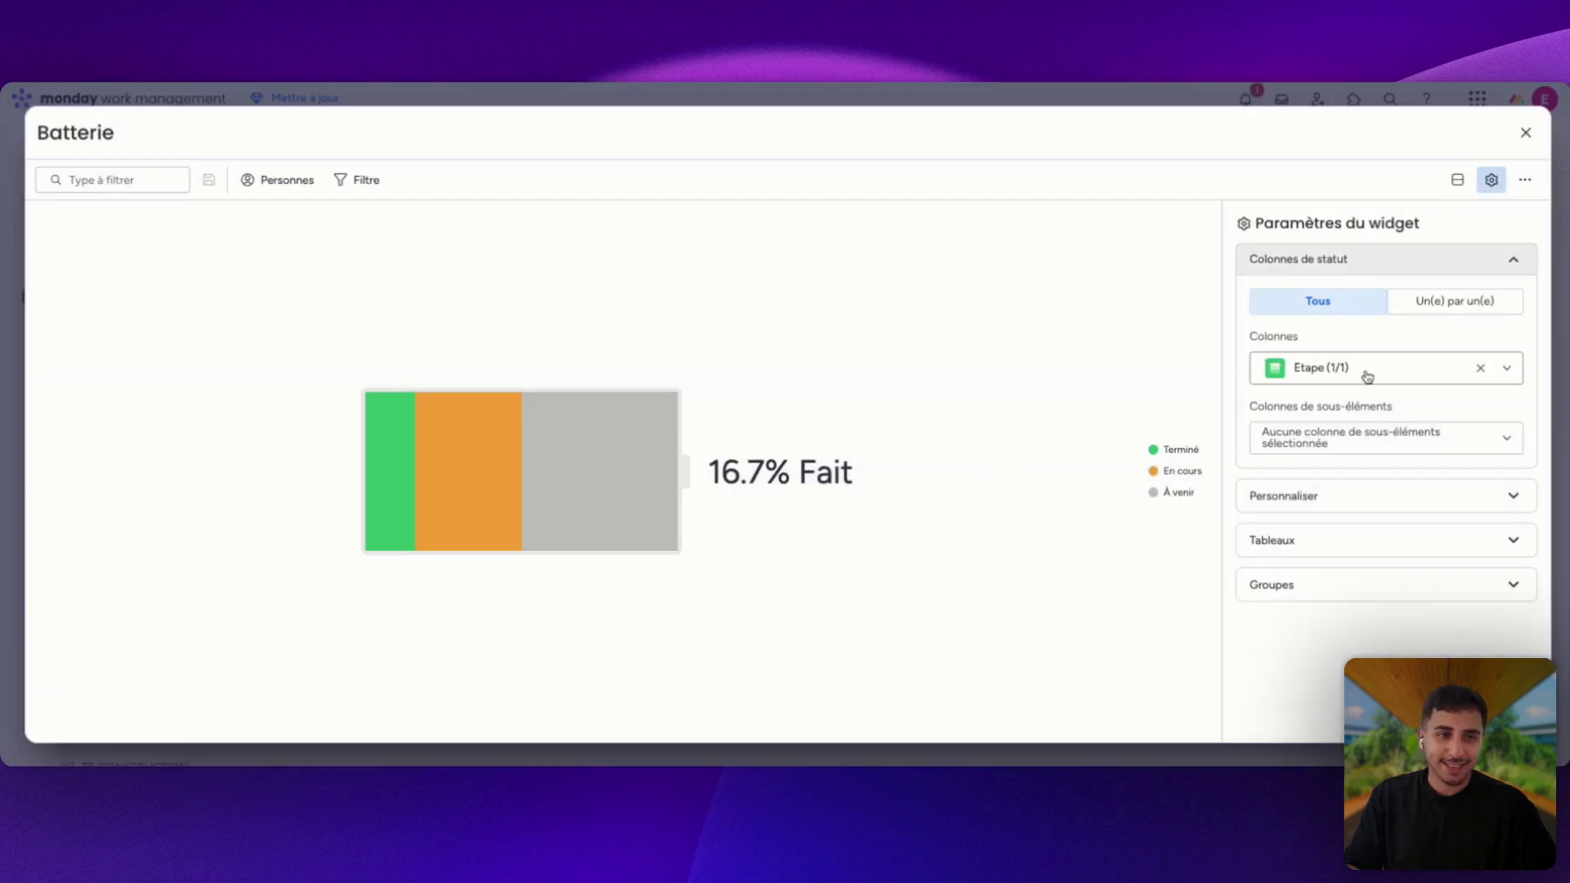
left_click(1344, 376)
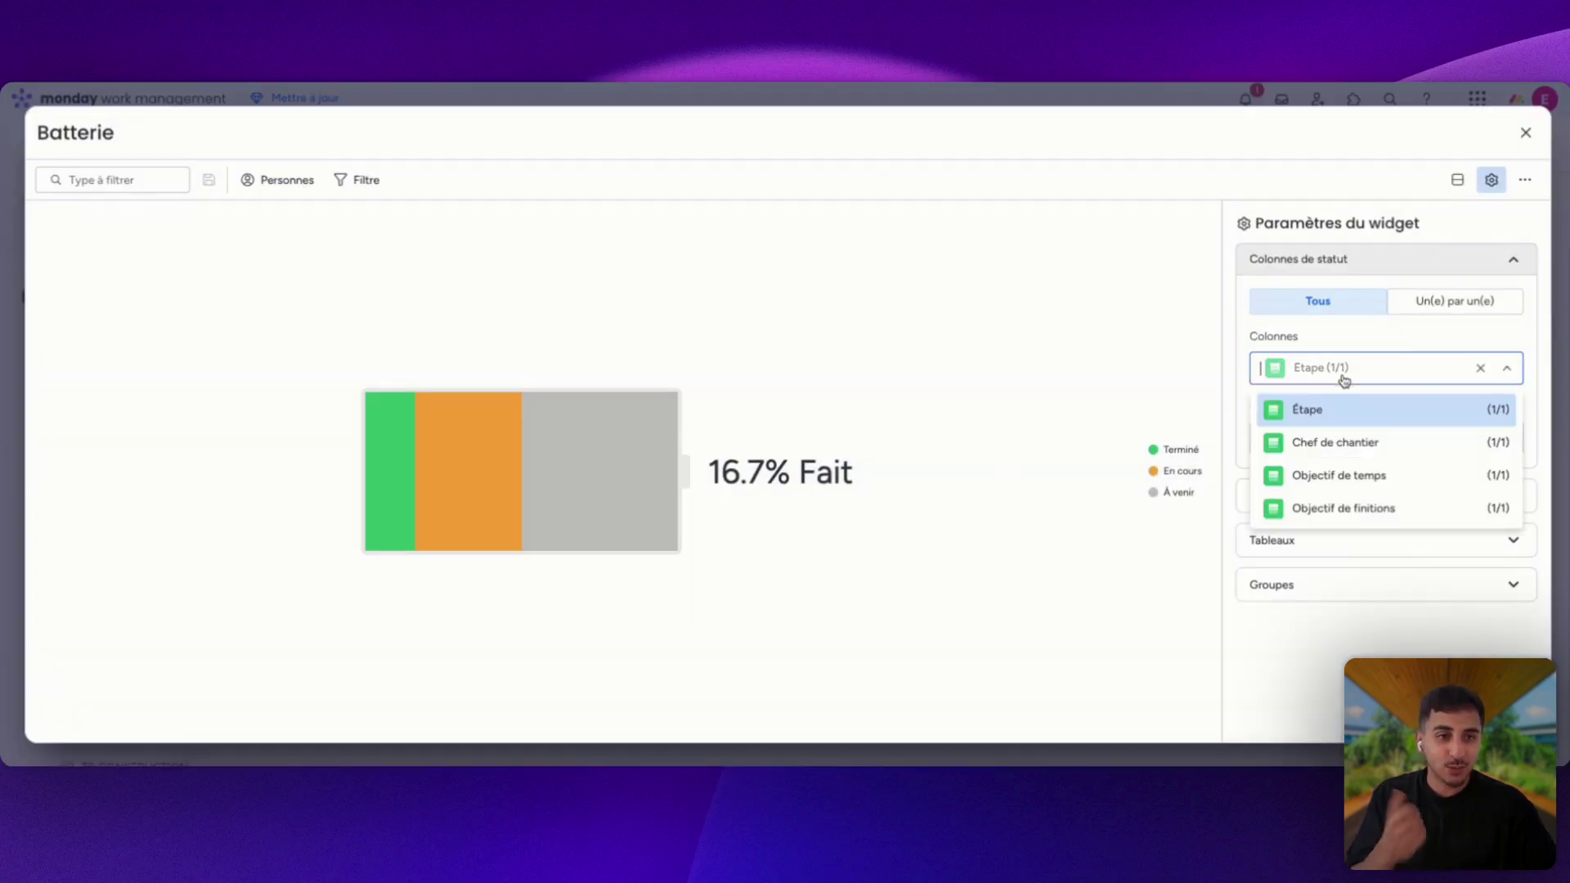
left_click(1354, 441)
left_click(1526, 133)
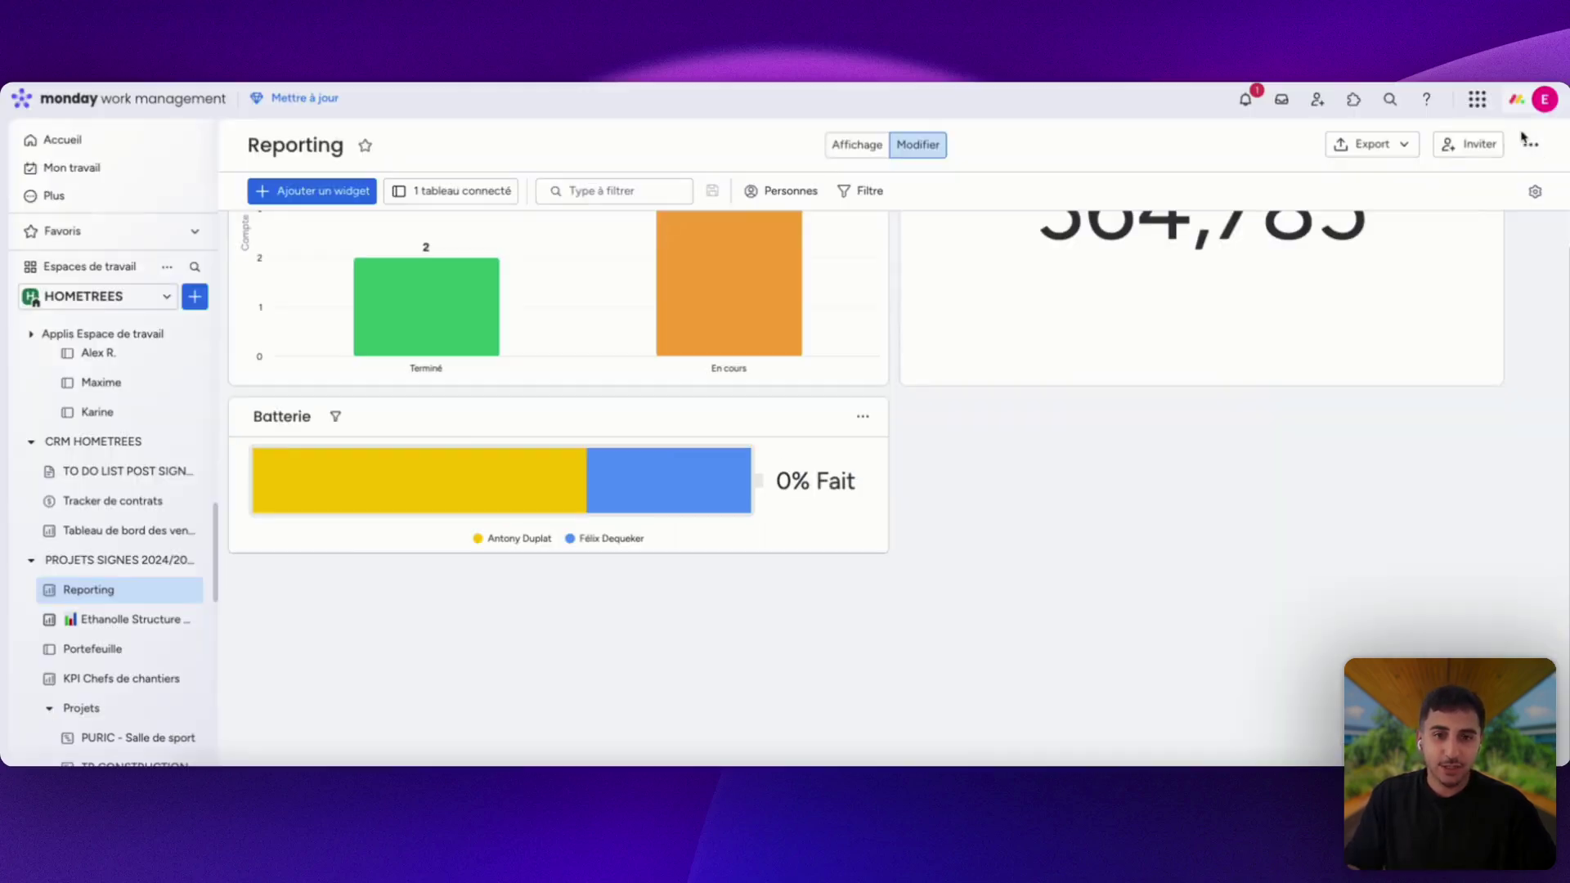
mouse_move(469, 485)
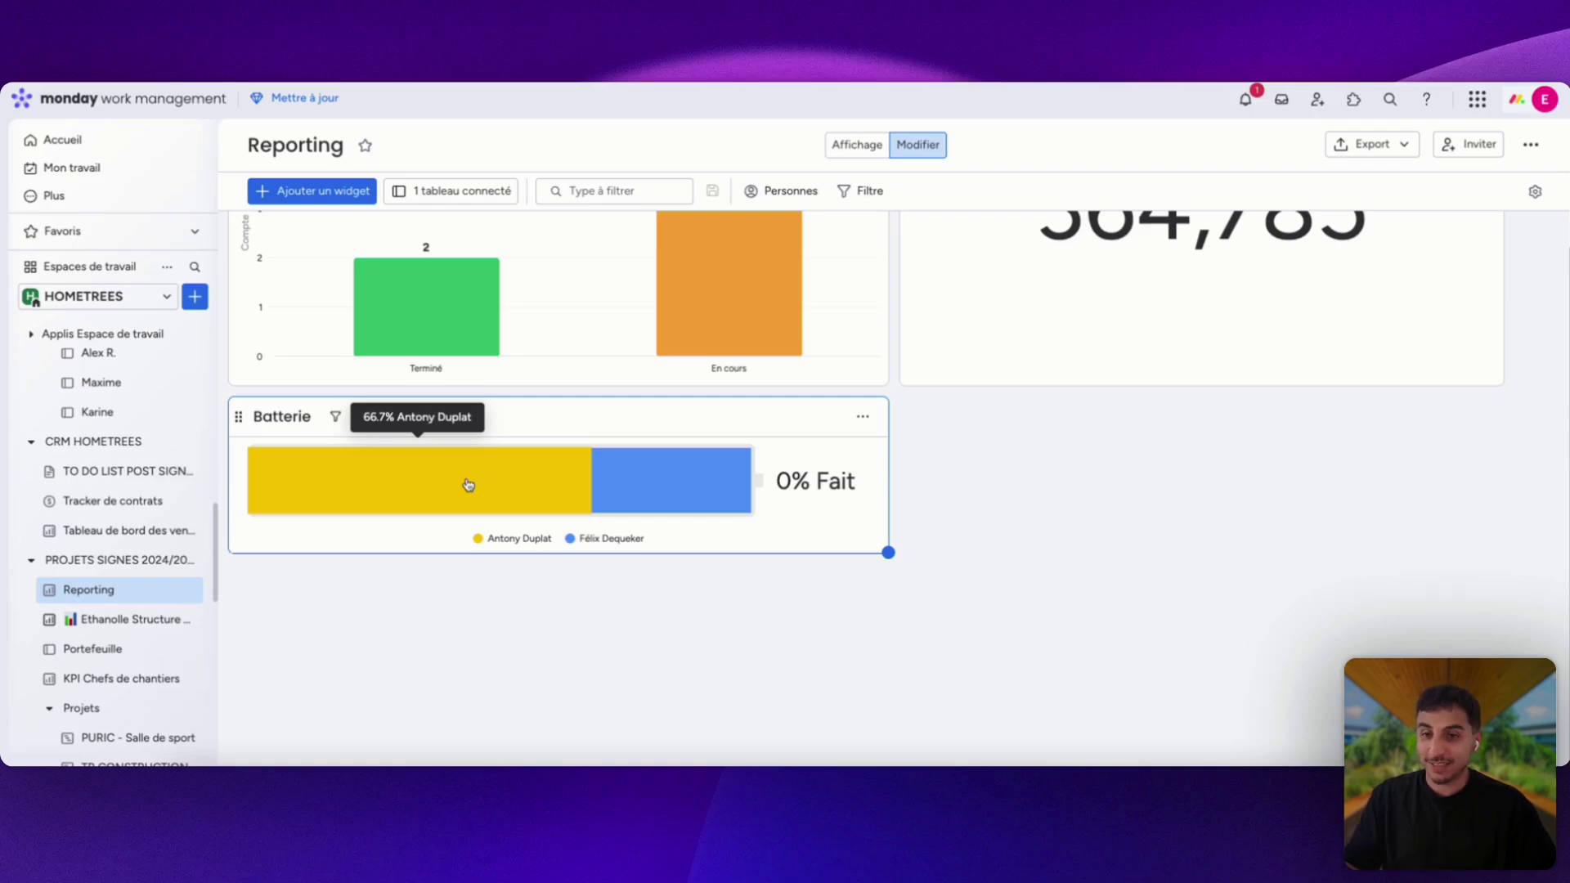
Step: Browse the widget centre's Rester au top category to review the other widget types
left_click(312, 190)
left_click(403, 663)
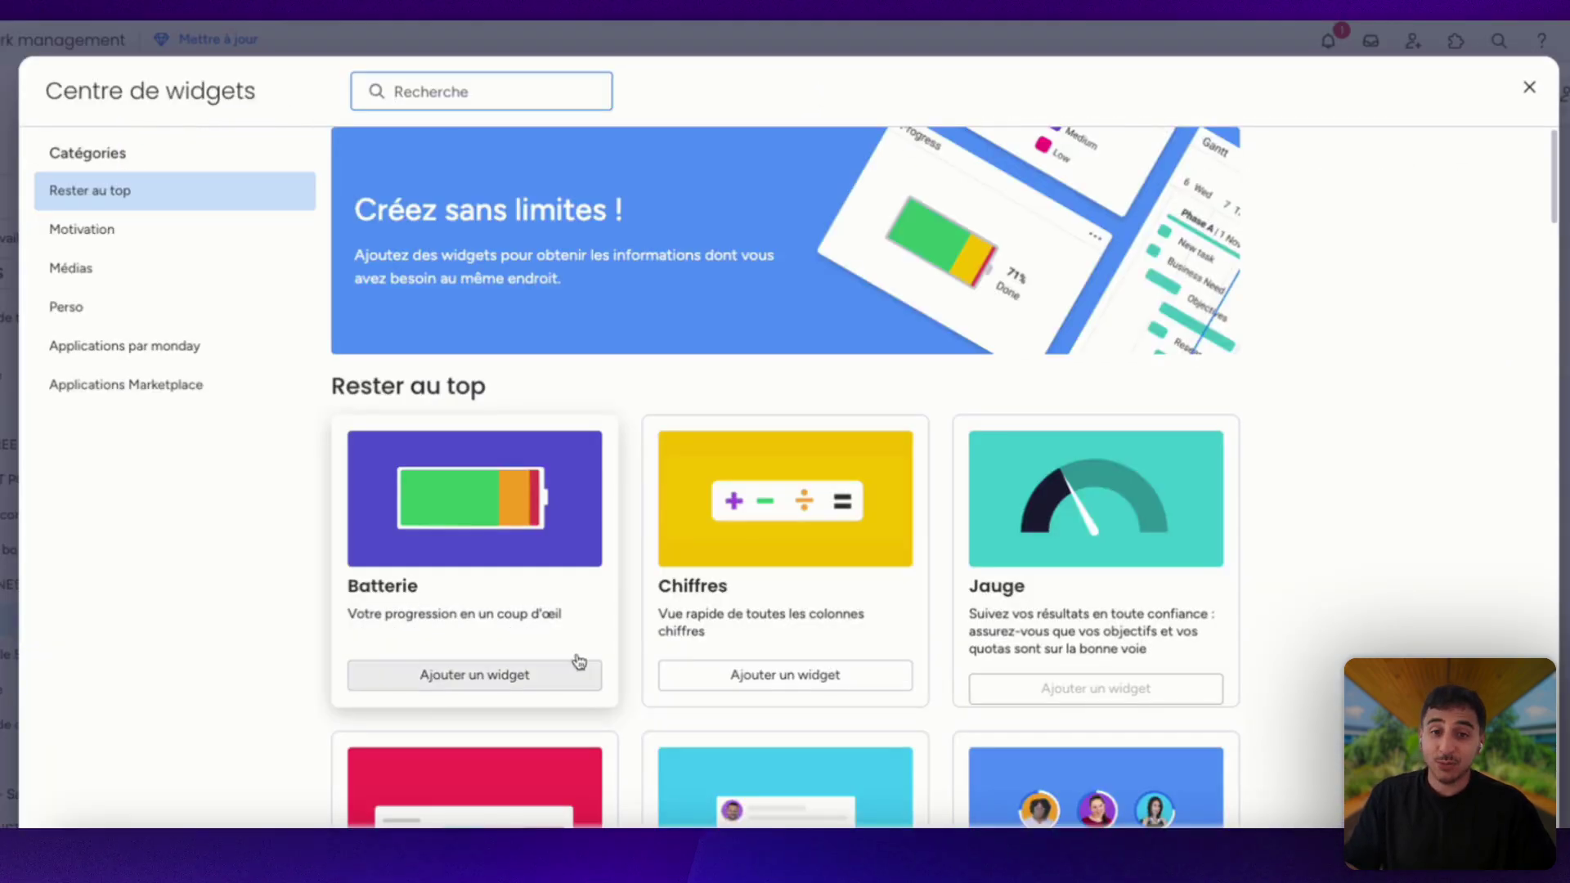
scroll(579, 661, "down", 4)
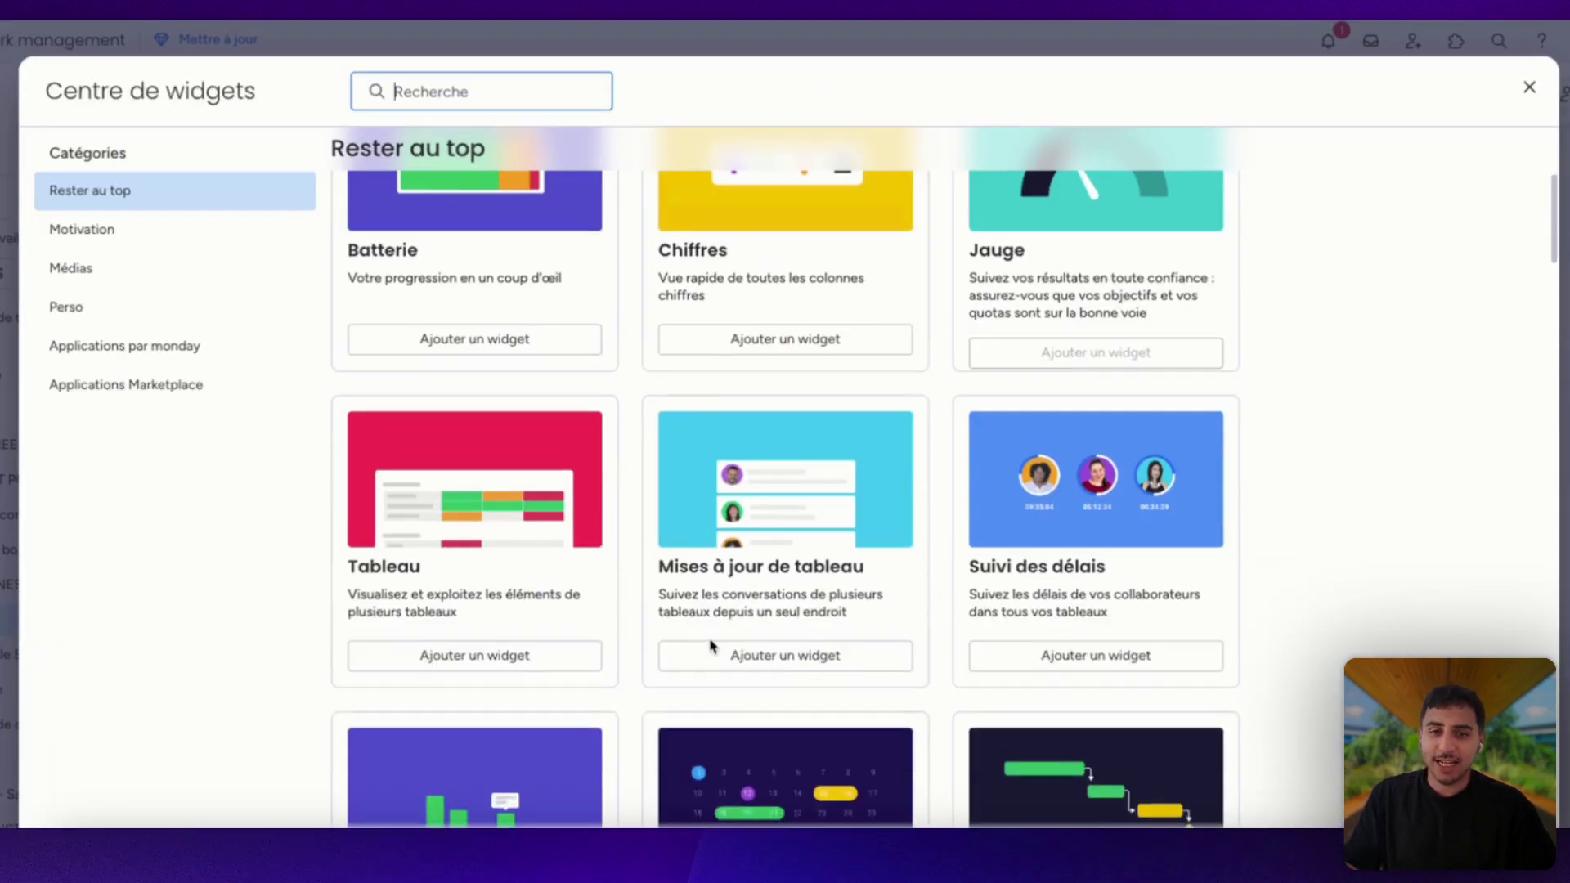
mouse_move(1115, 364)
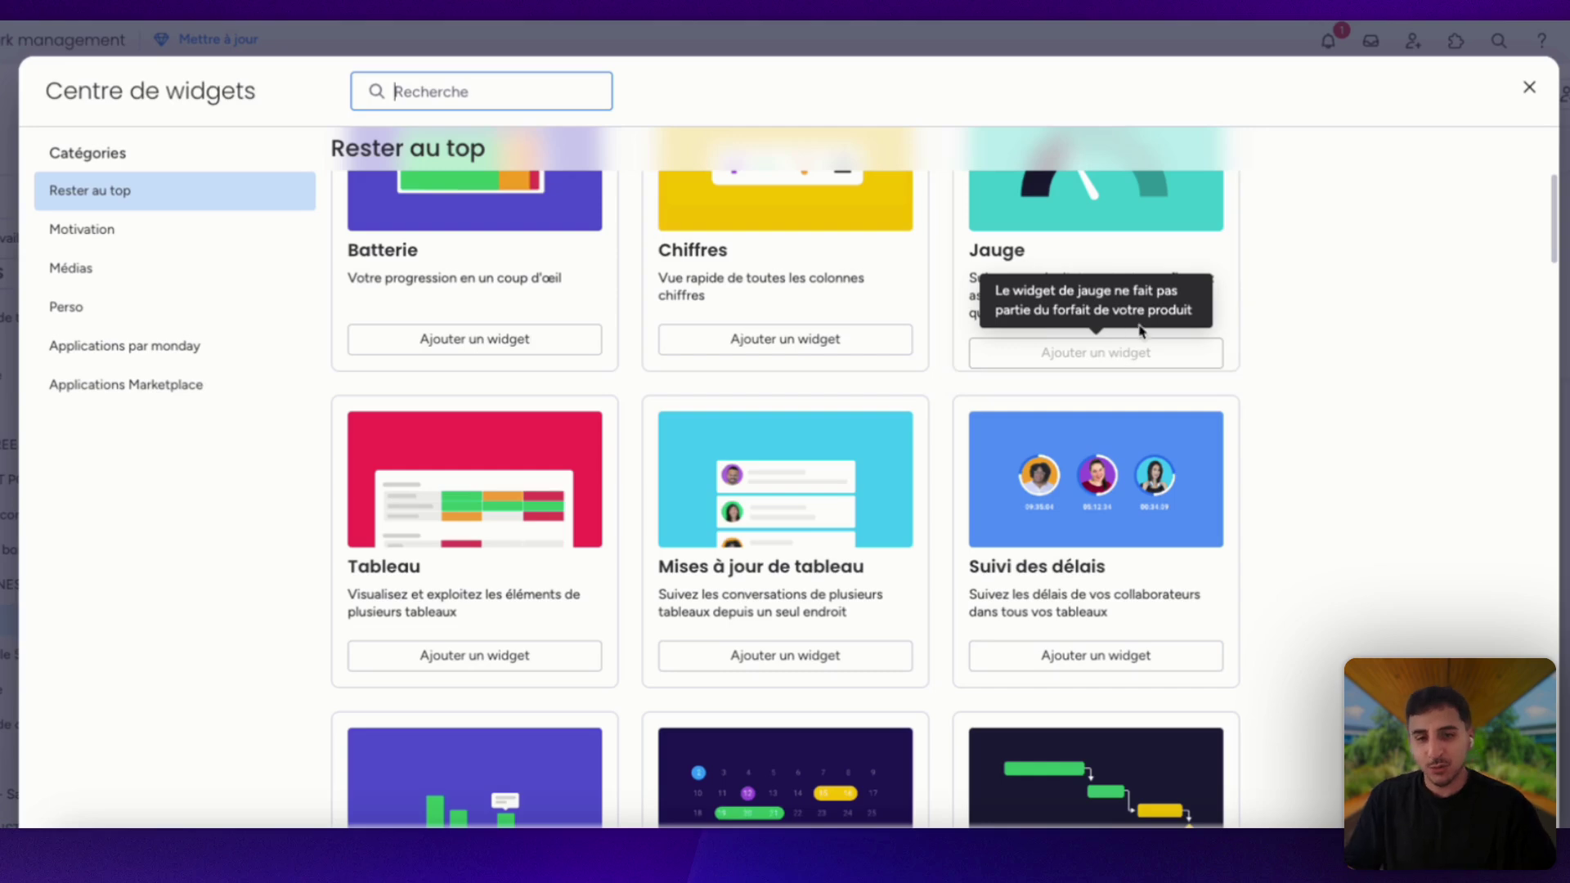
scroll(1086, 746, "down", 3)
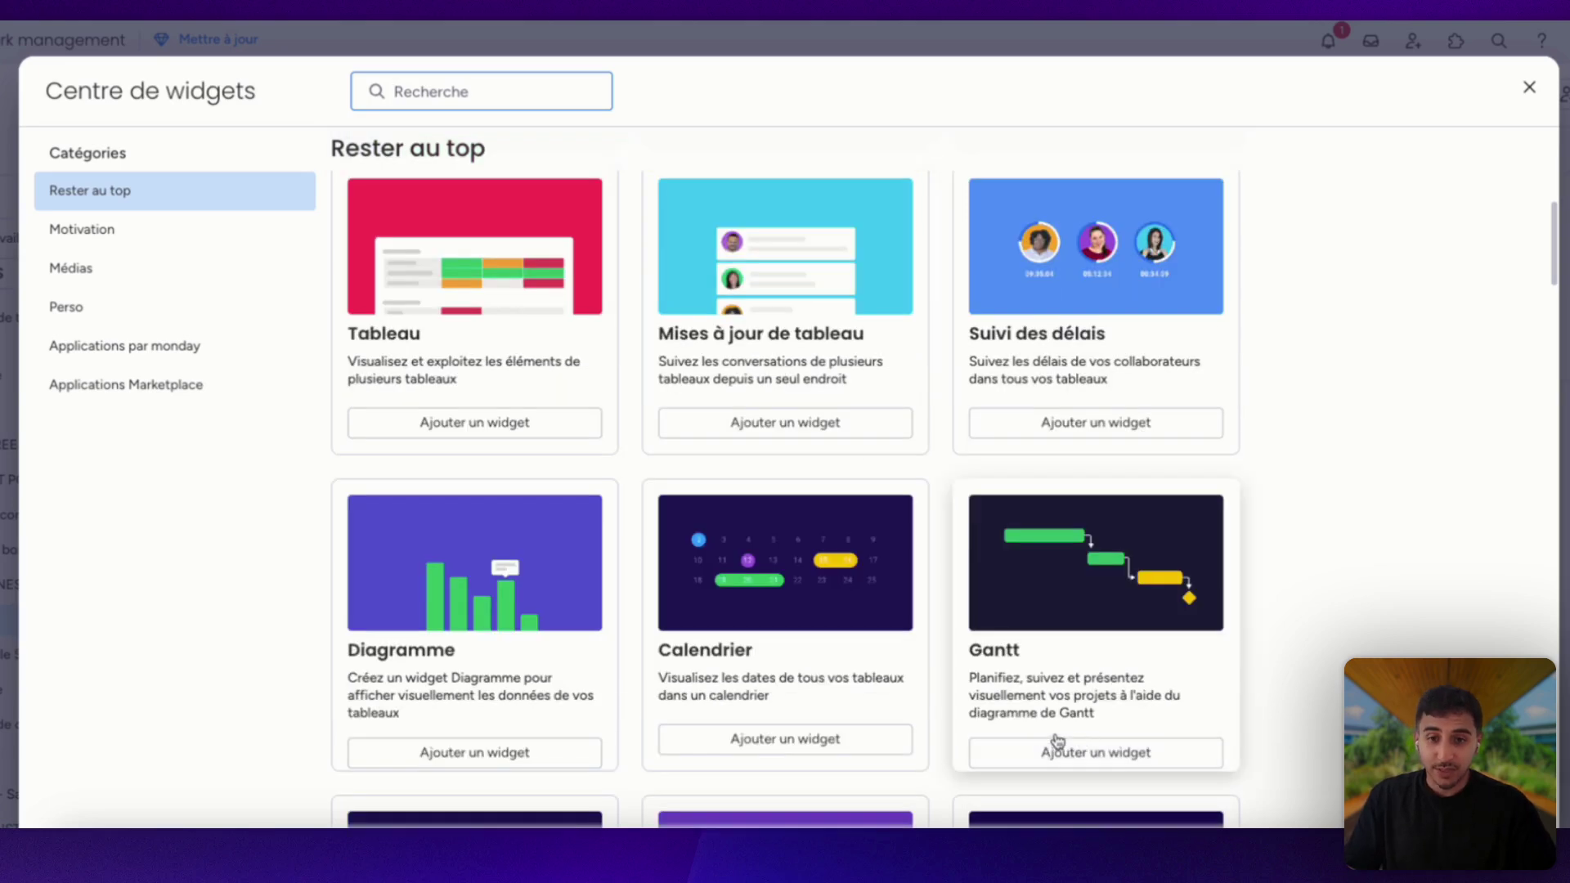
scroll(801, 722, "down", 3)
scroll(517, 305, "down", 1)
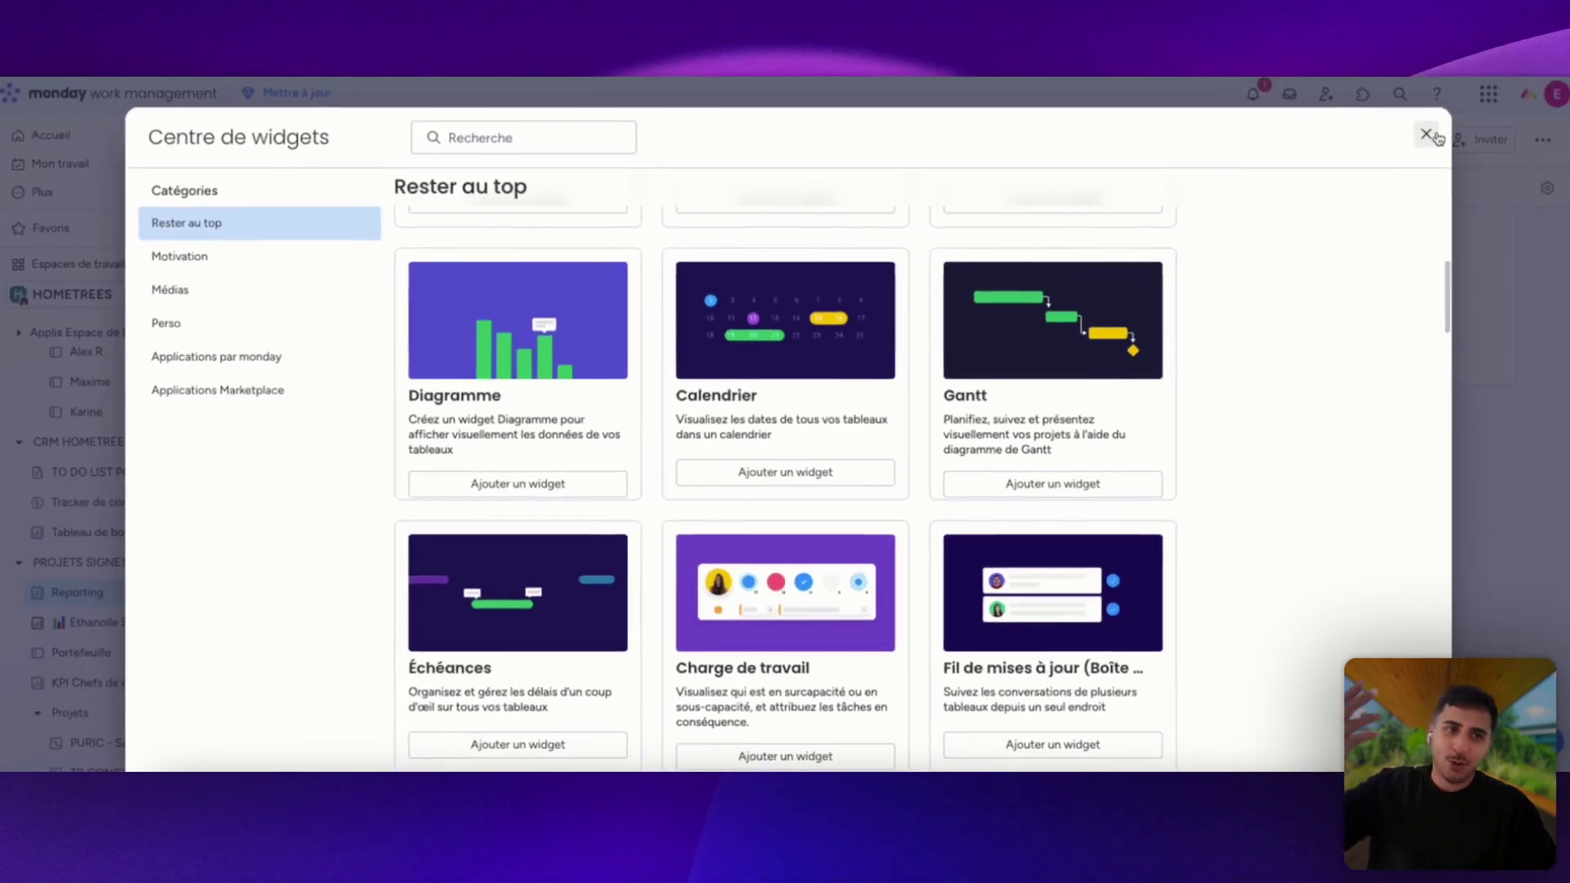
Step: Delete the Batterie and Chiffres widgets from the Reporting dashboard
left_click(1426, 134)
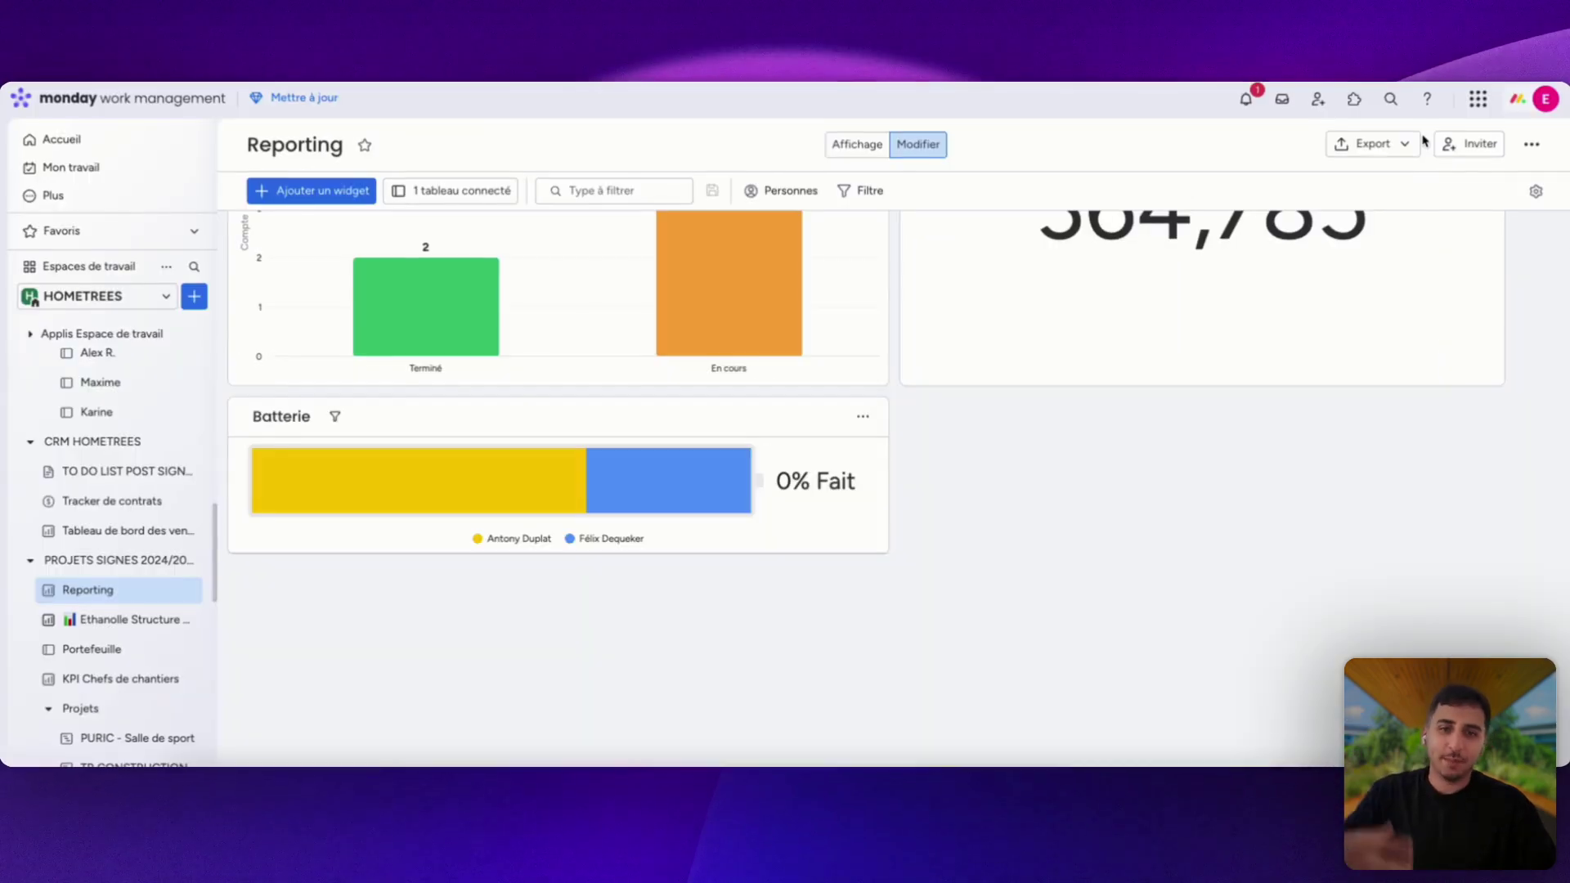
left_click(862, 416)
left_click(935, 602)
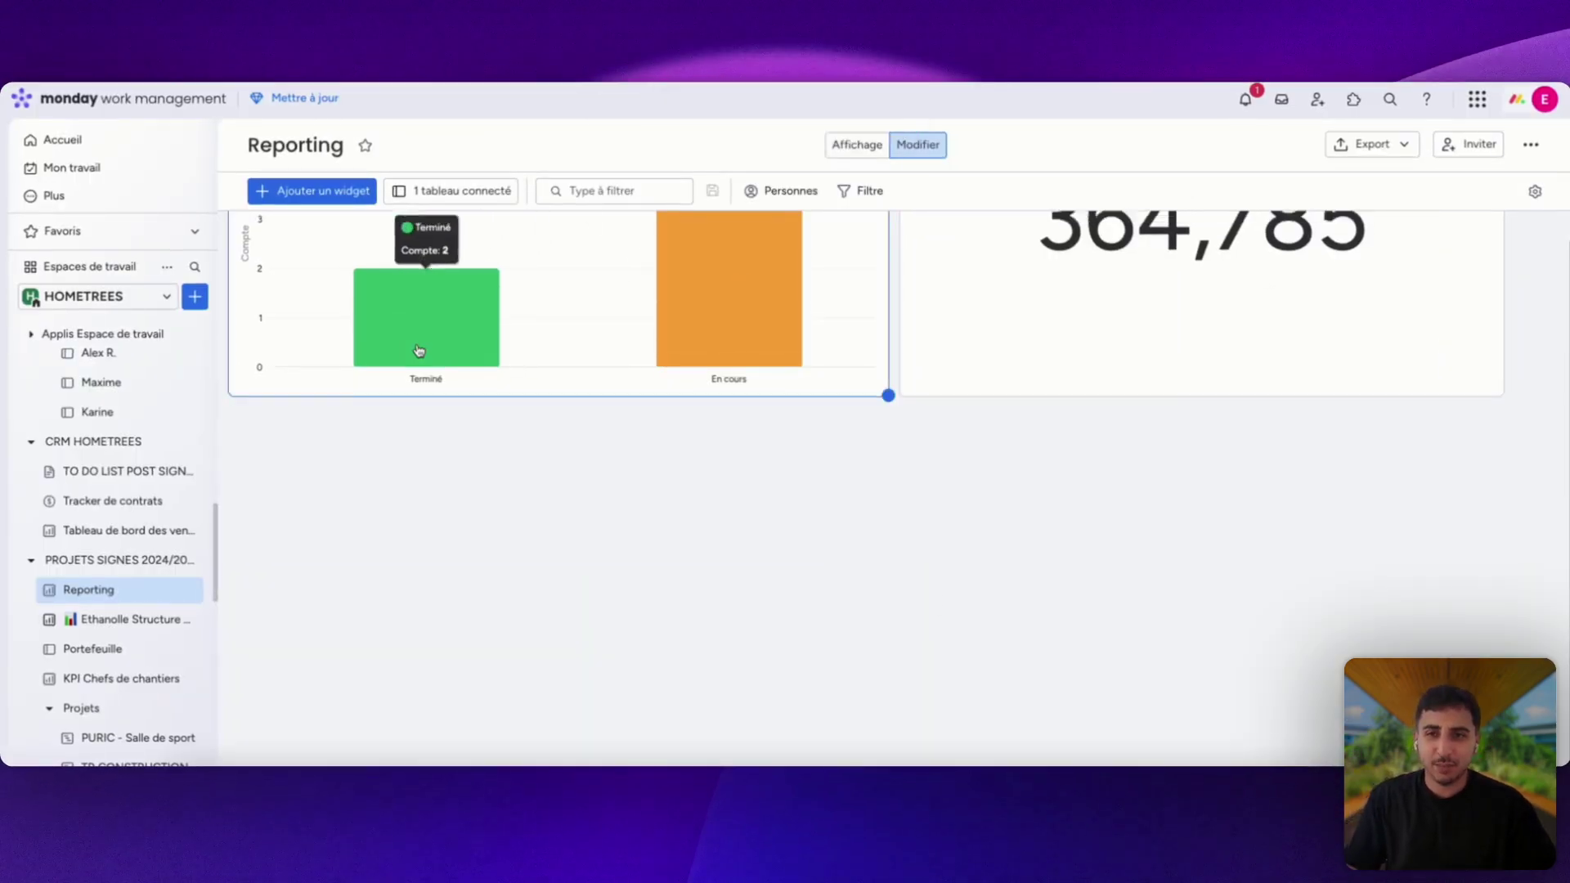
left_click(1485, 241)
left_click(1451, 428)
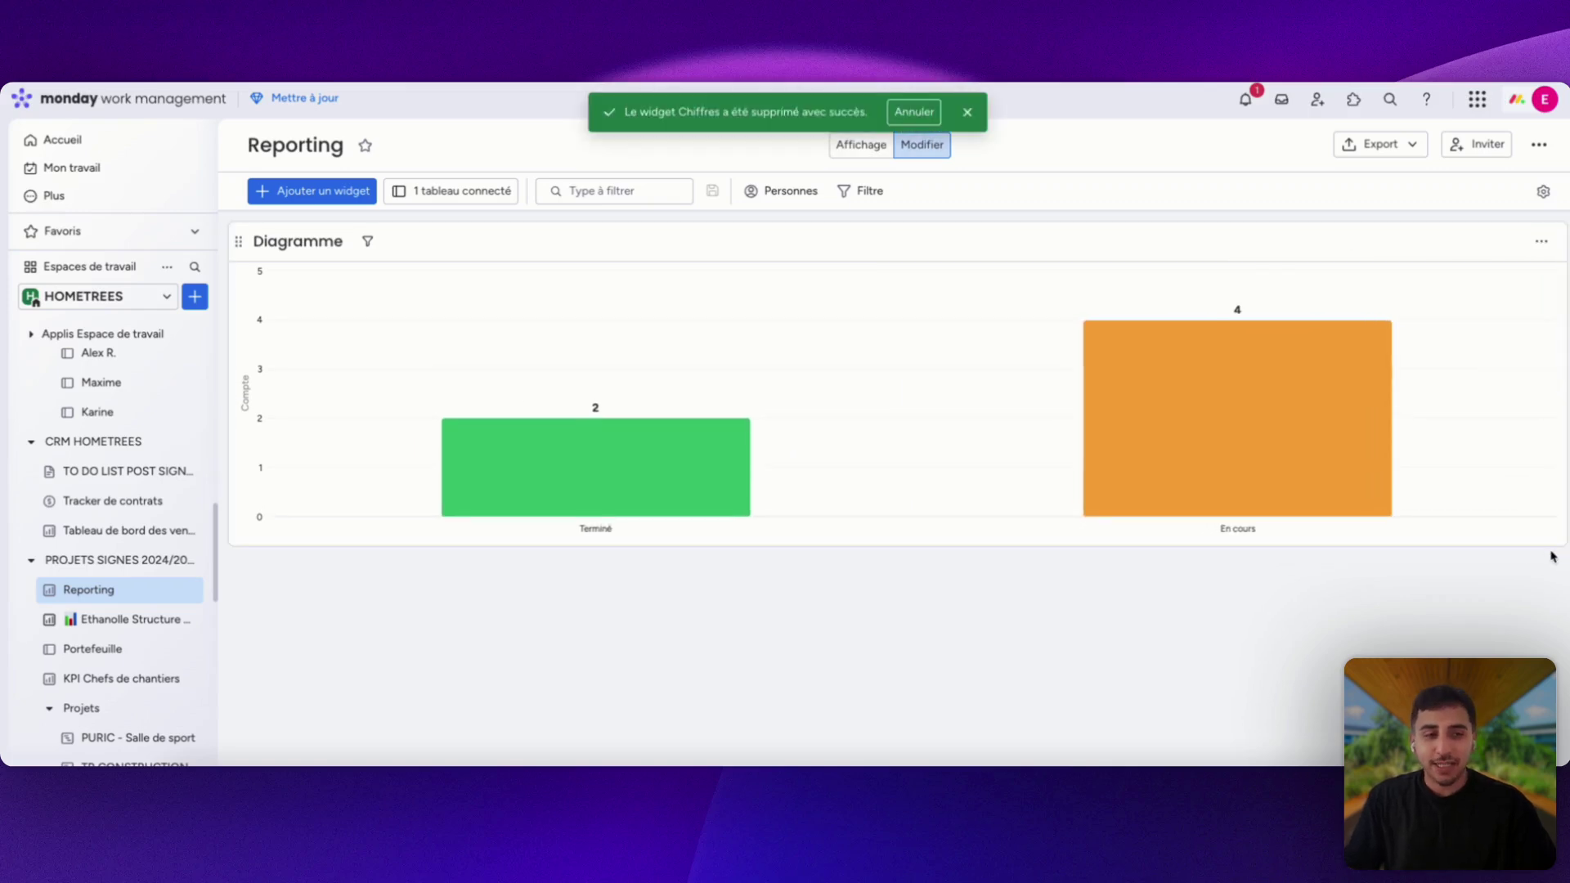
Step: Set the Diagramme widget's X axis to the Chef de chantier column
left_click(1195, 238)
left_click(1208, 308)
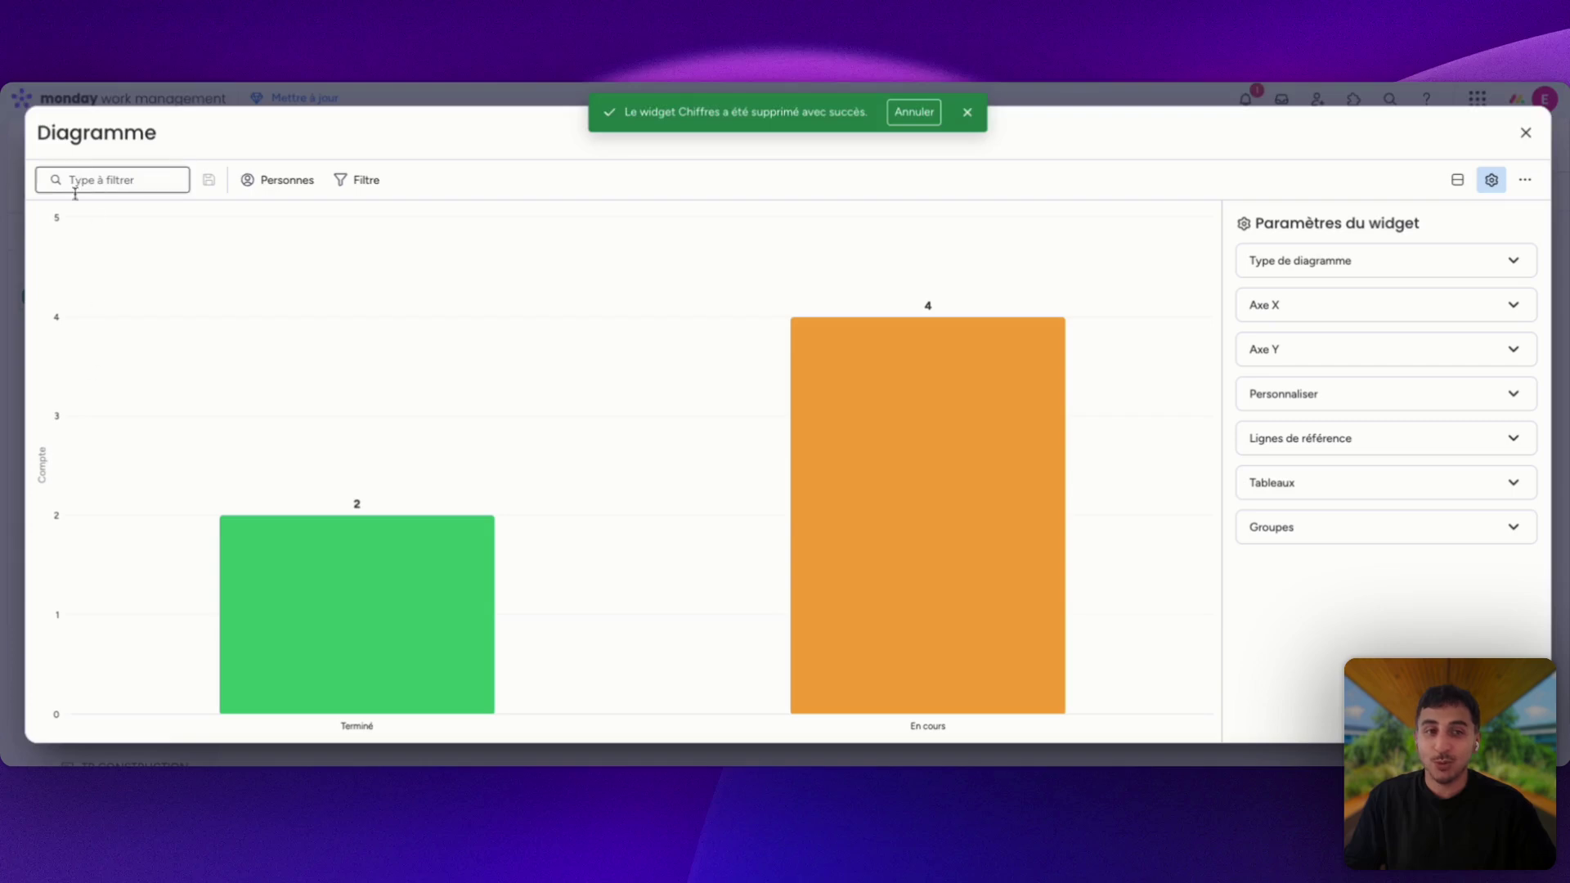
mouse_move(334, 552)
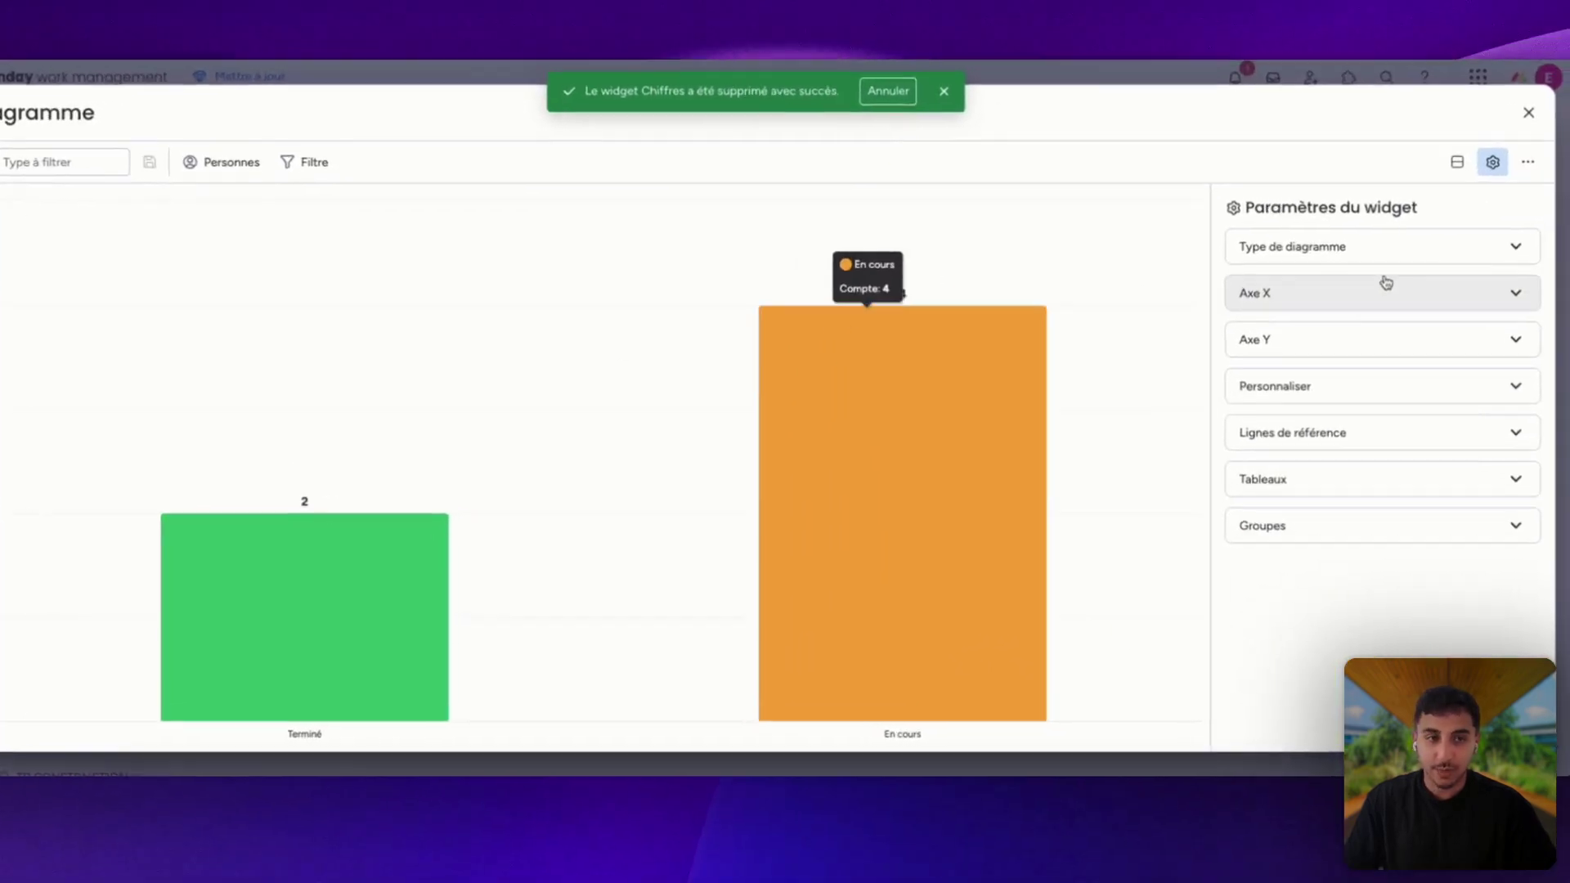
left_click(1384, 284)
left_click(1341, 404)
left_click(1308, 696)
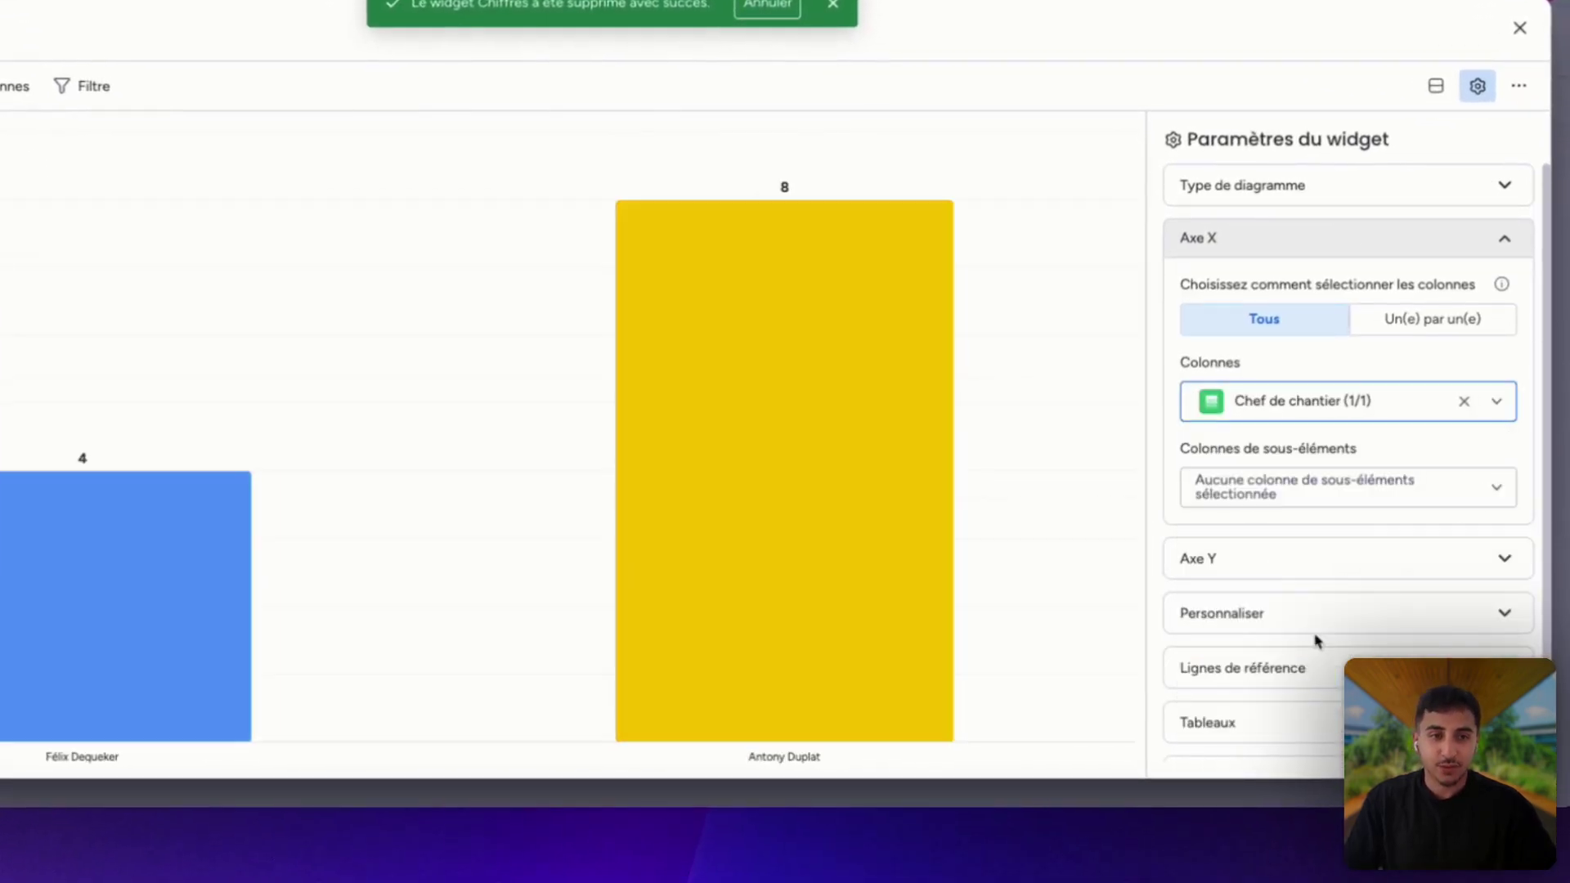
Step: Try adding Backend Objectif de finitions to the Diagramme widget's Y axis alongside Compter les éléments
left_click(1304, 573)
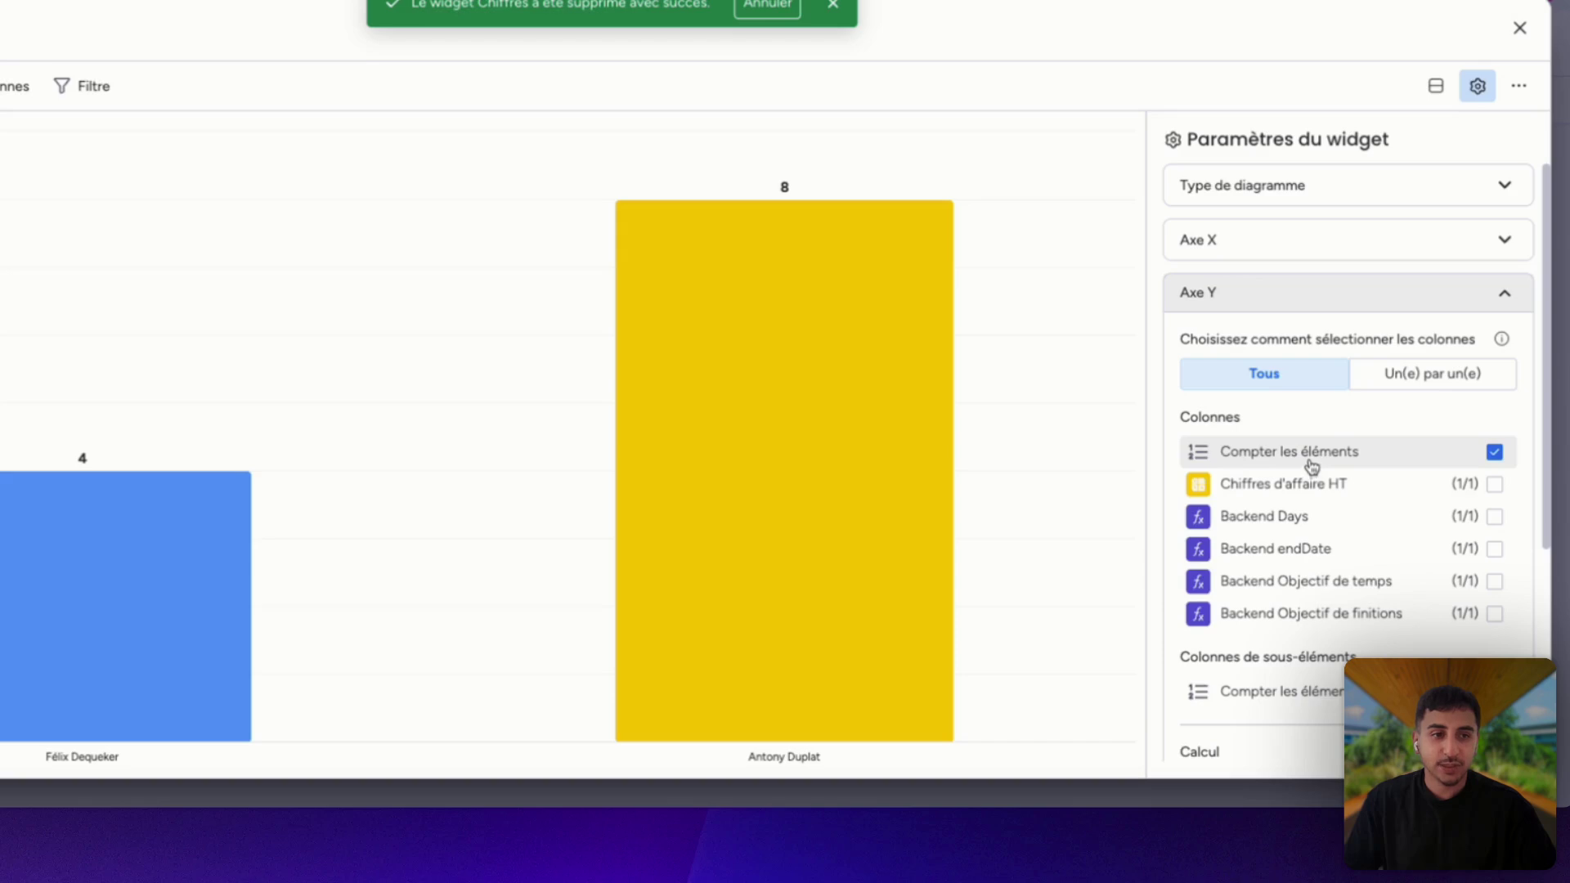
left_click(1344, 288)
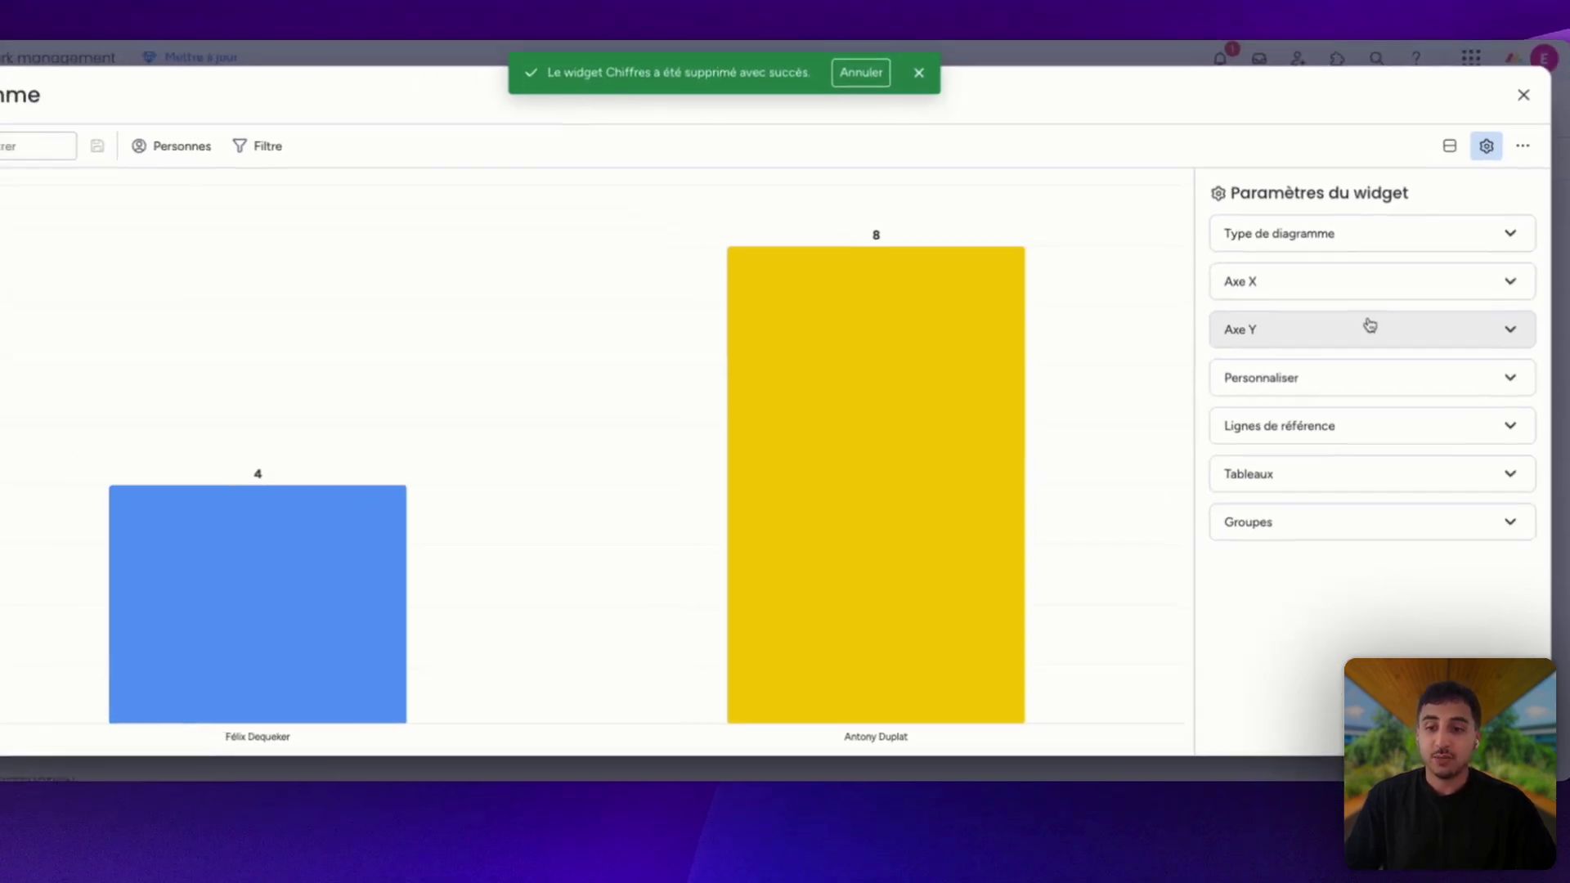
mouse_move(133, 596)
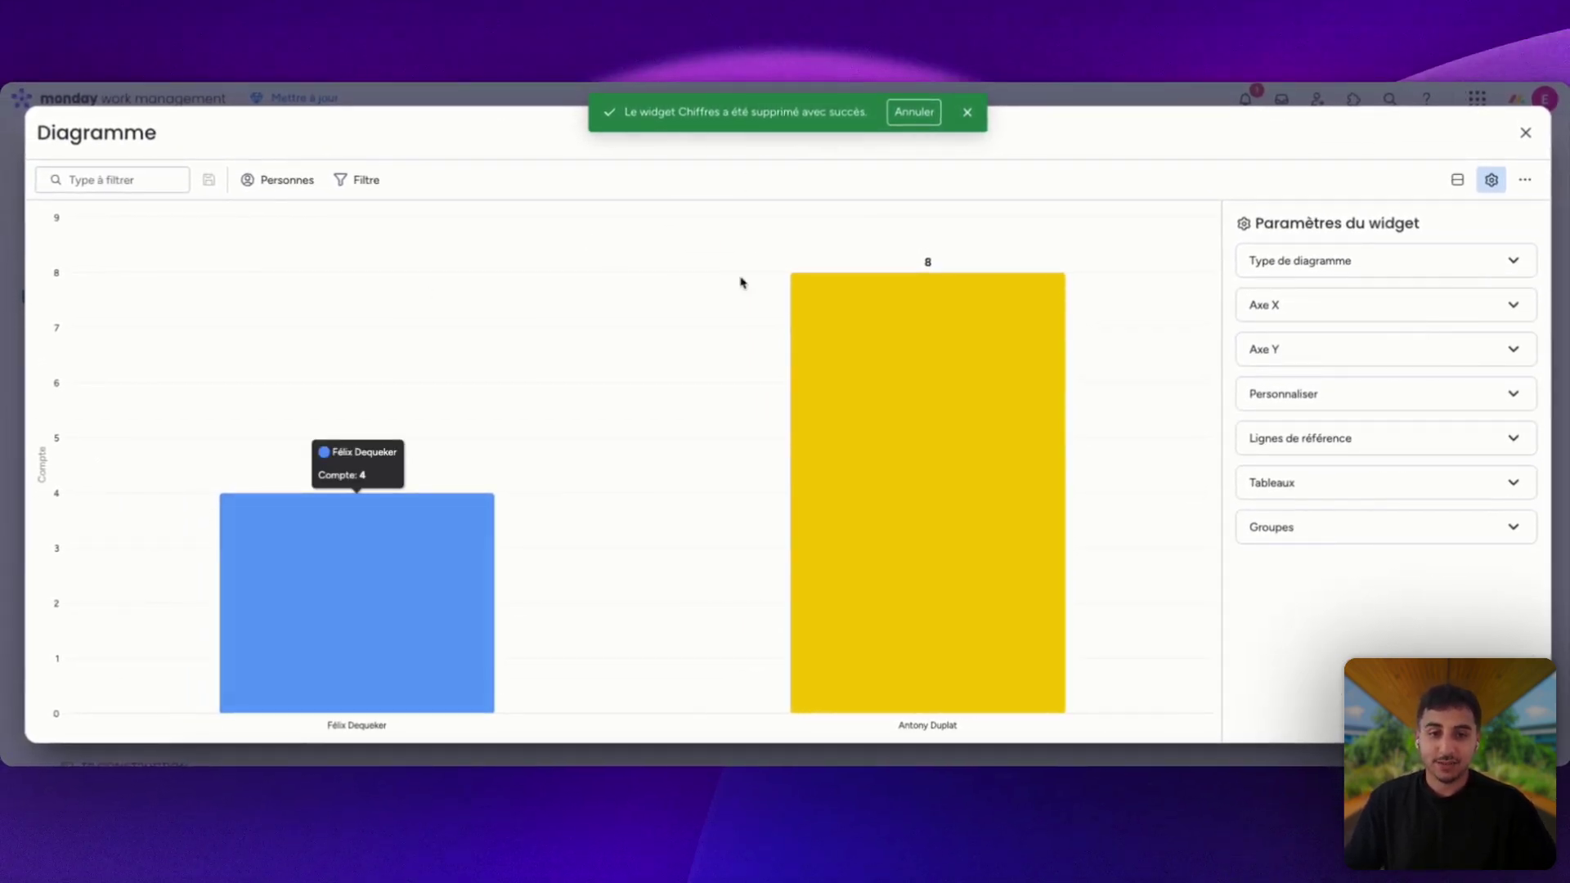
mouse_move(940, 332)
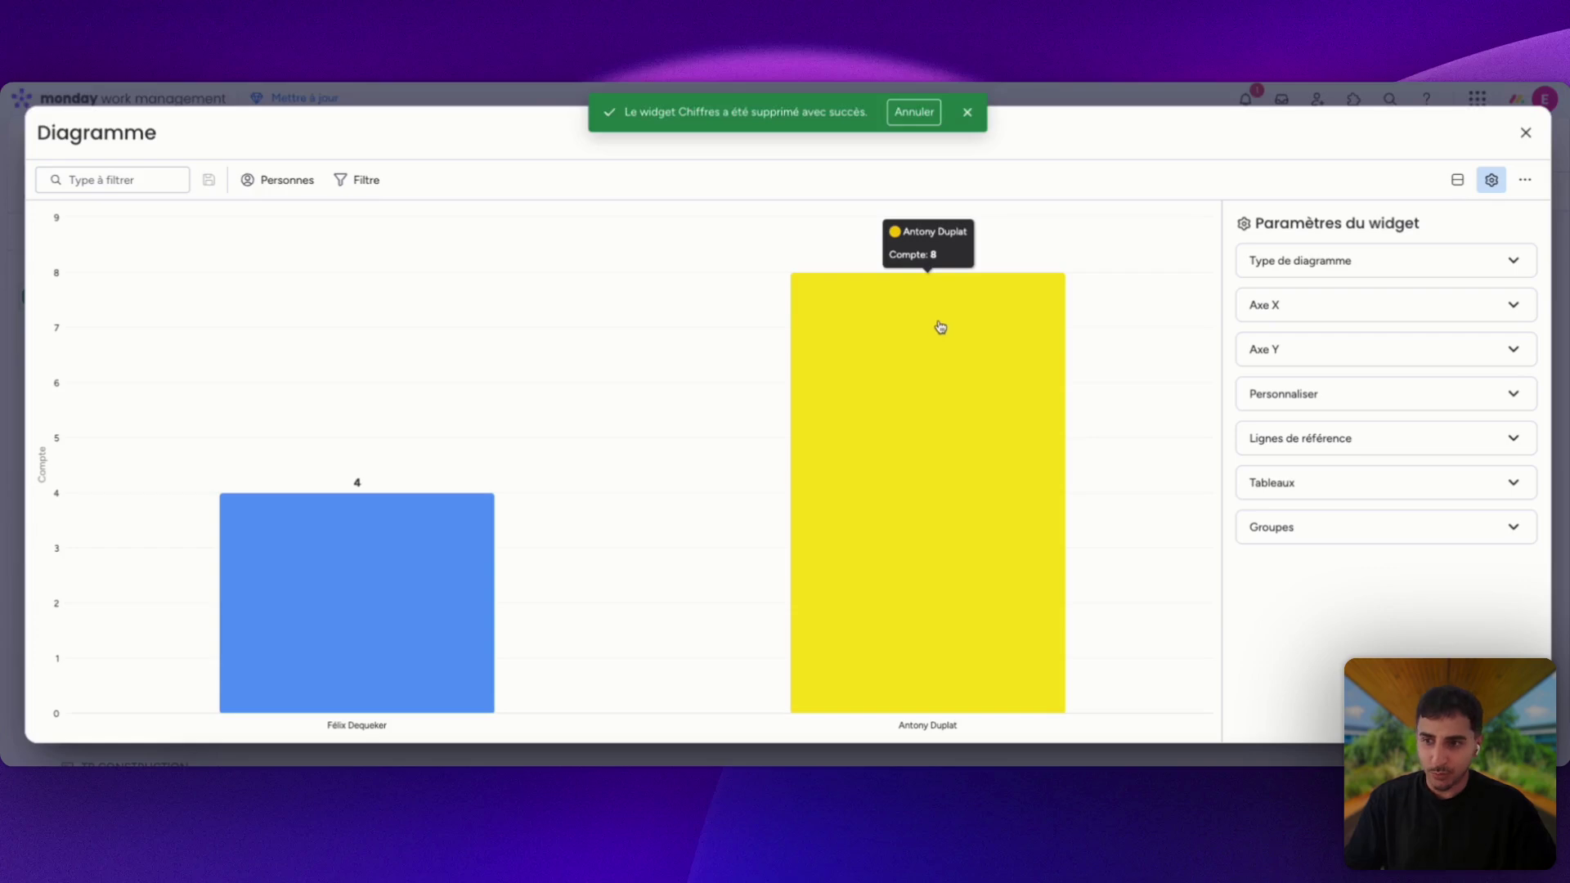
left_click(1389, 349)
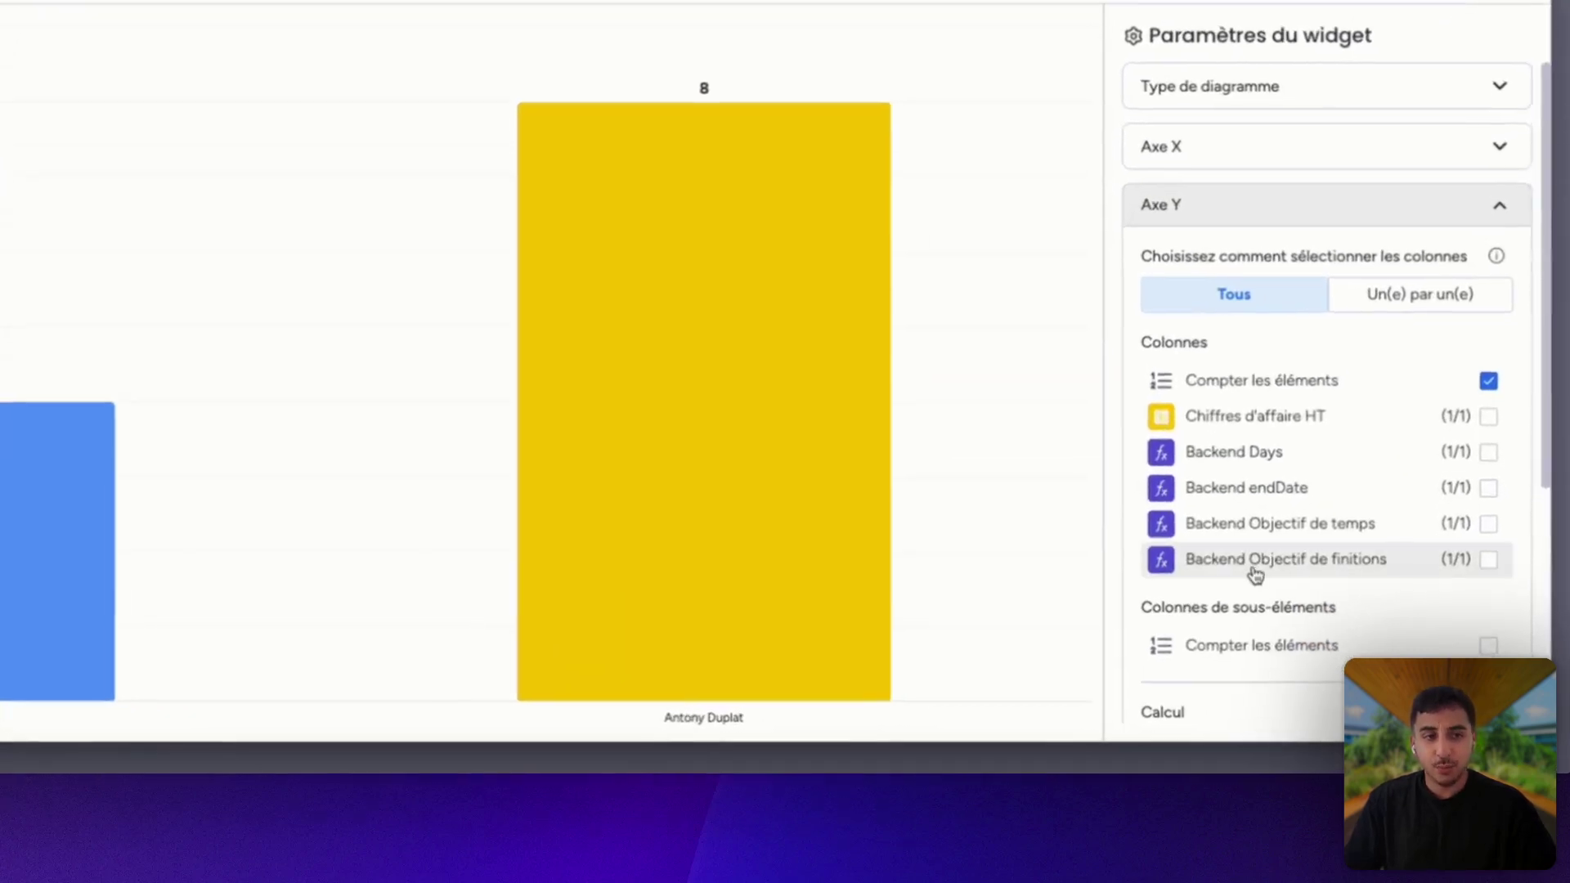
left_click(1253, 568)
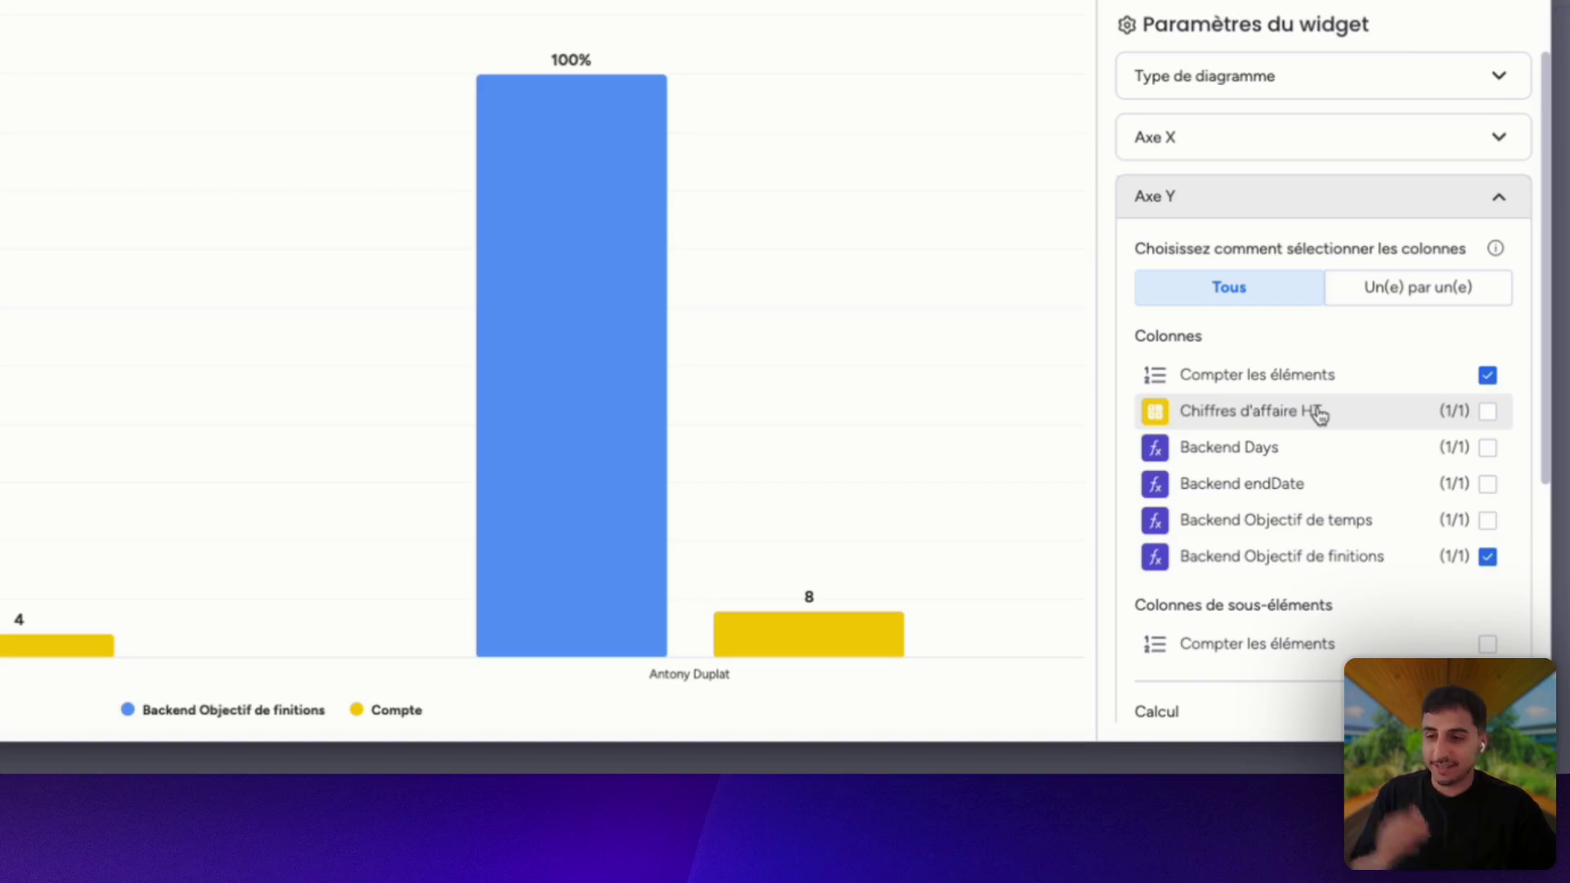
left_click(1341, 556)
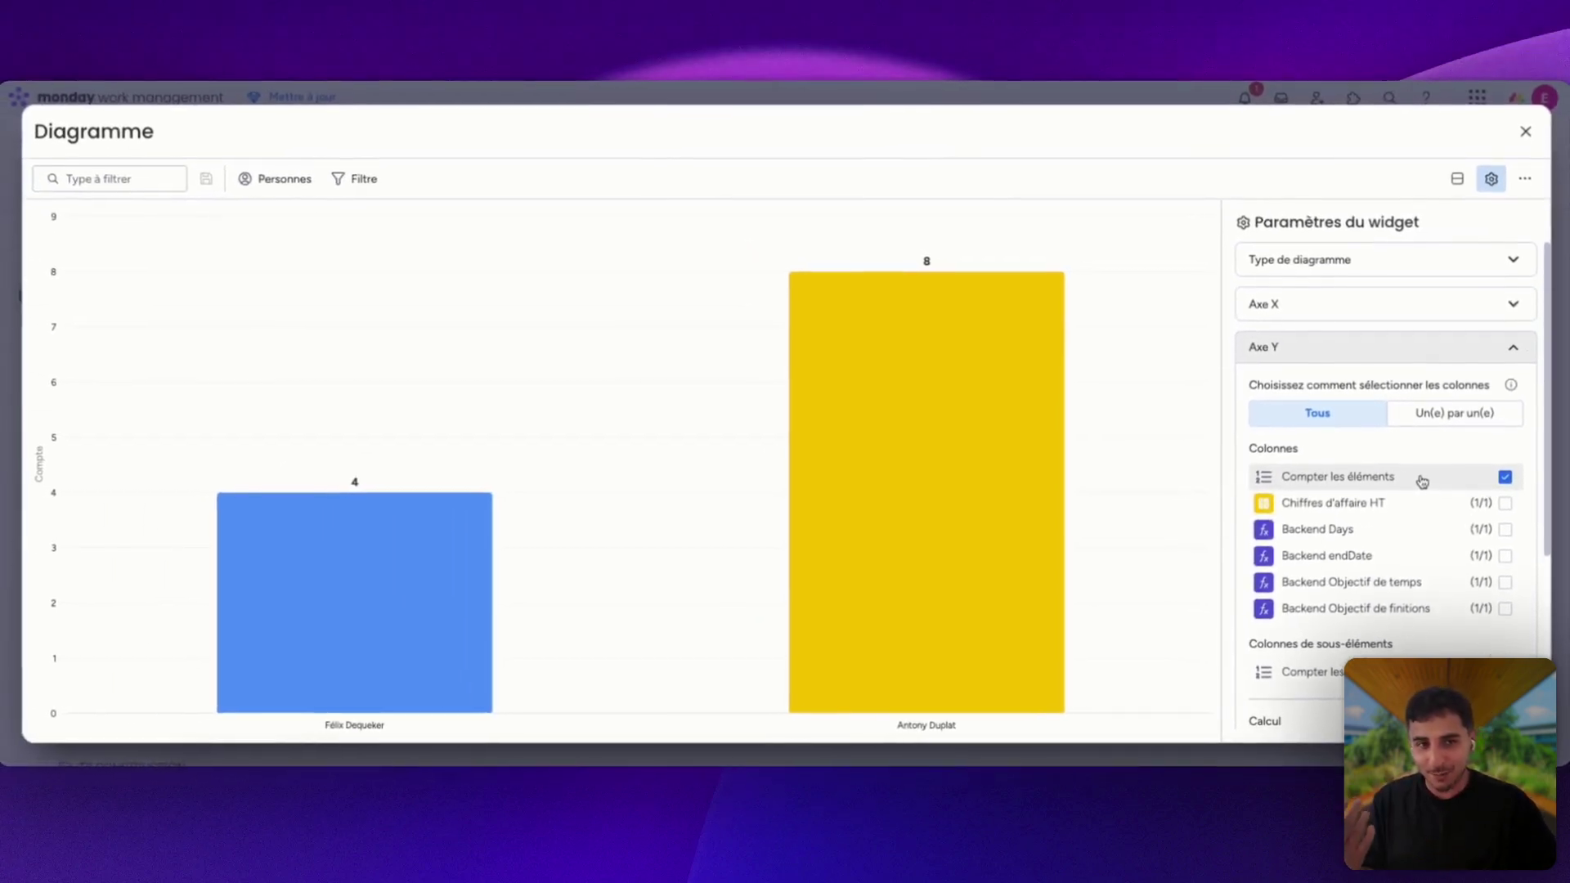
Step: Plot Backend Days, Backend endDate, Backend Objectif de temps and Backend Objectif de finitions with the item count on the Diagramme widget's Y axis
left_click(1396, 529)
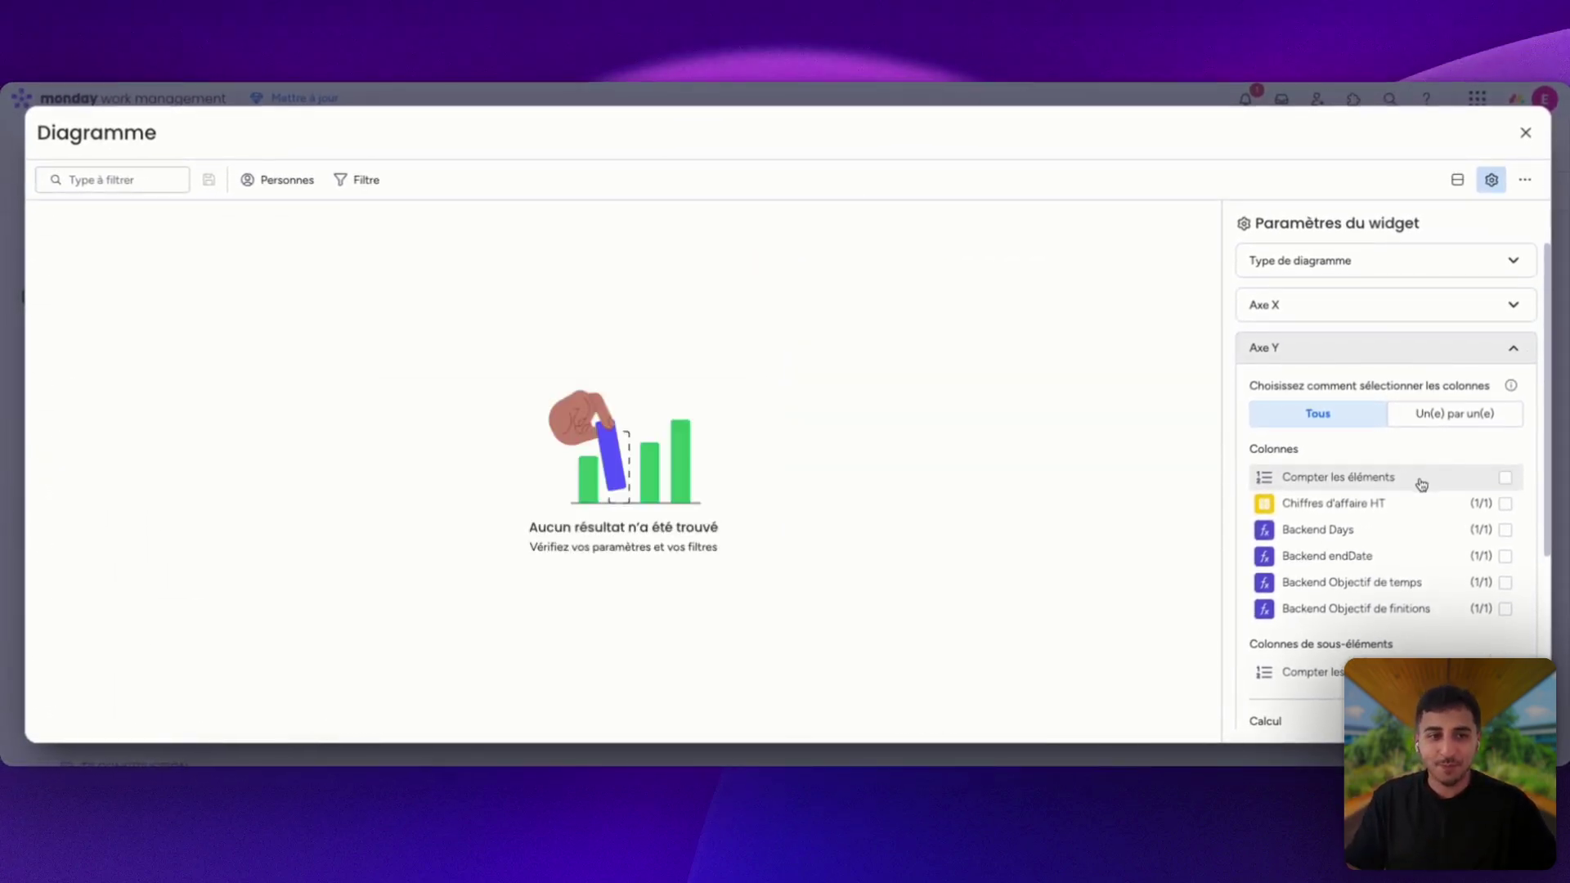
left_click(1393, 556)
left_click(1390, 582)
left_click(1377, 608)
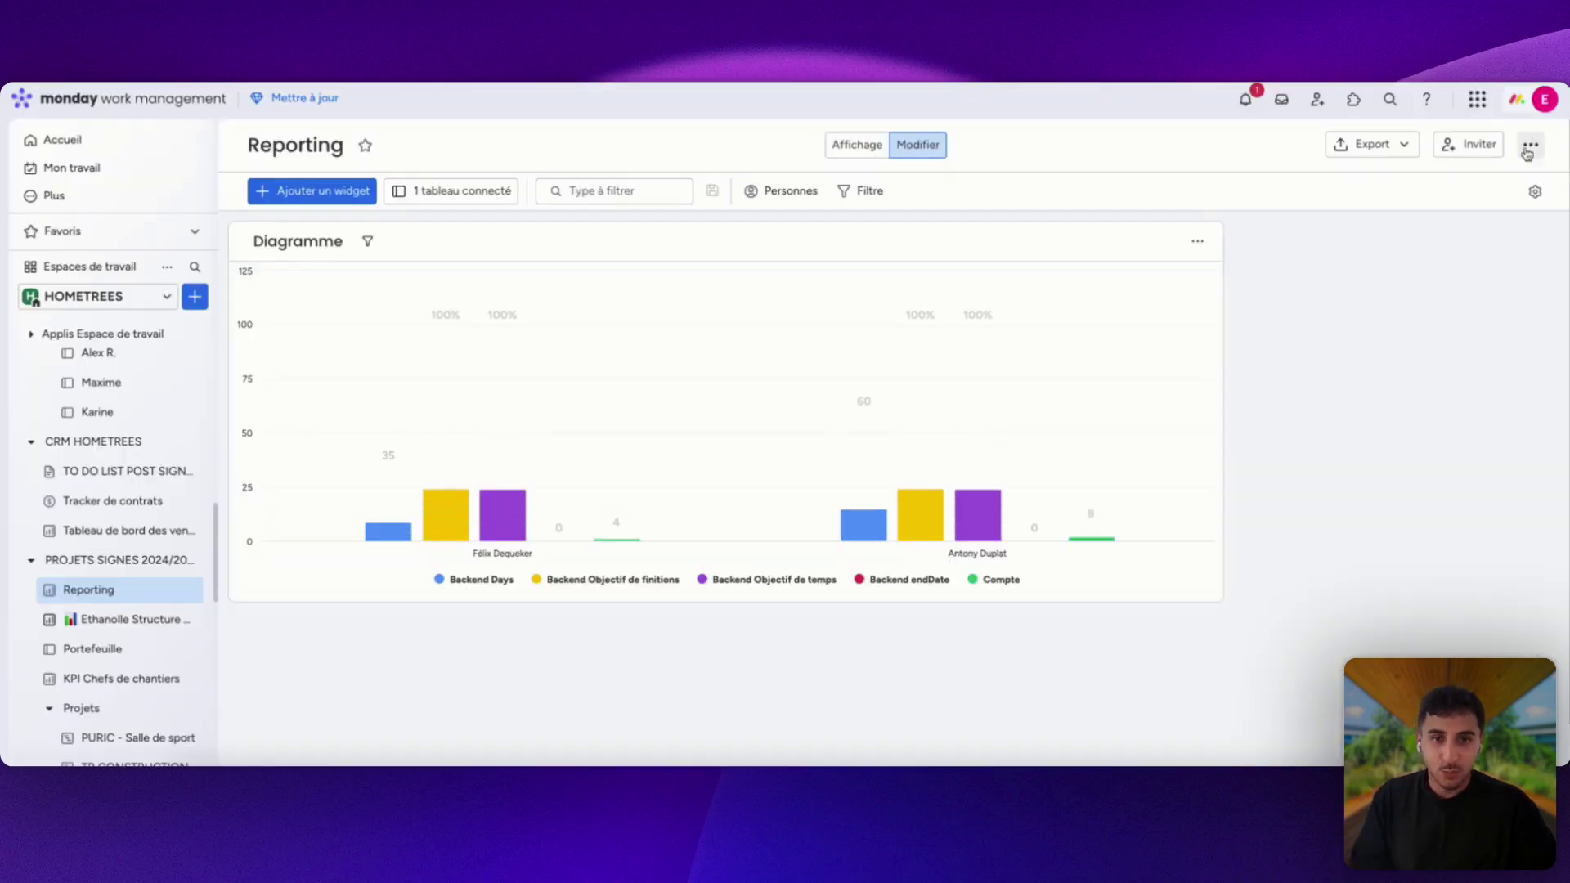
left_click(358, 748)
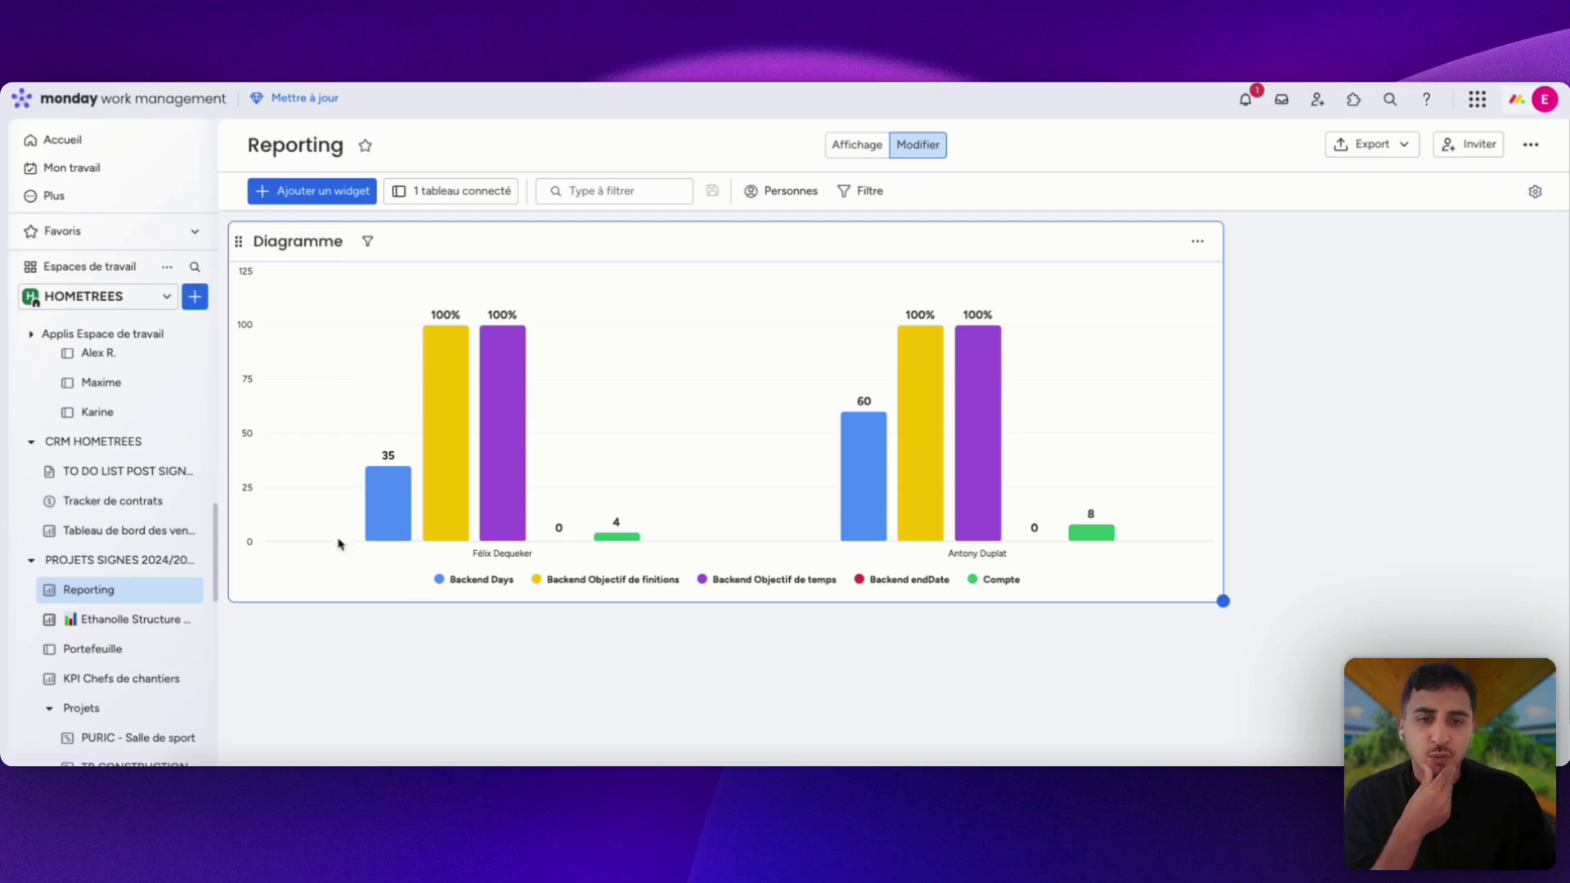
Step: Open the Portefeuille board and view the column types that can be added after its last column
left_click(1197, 242)
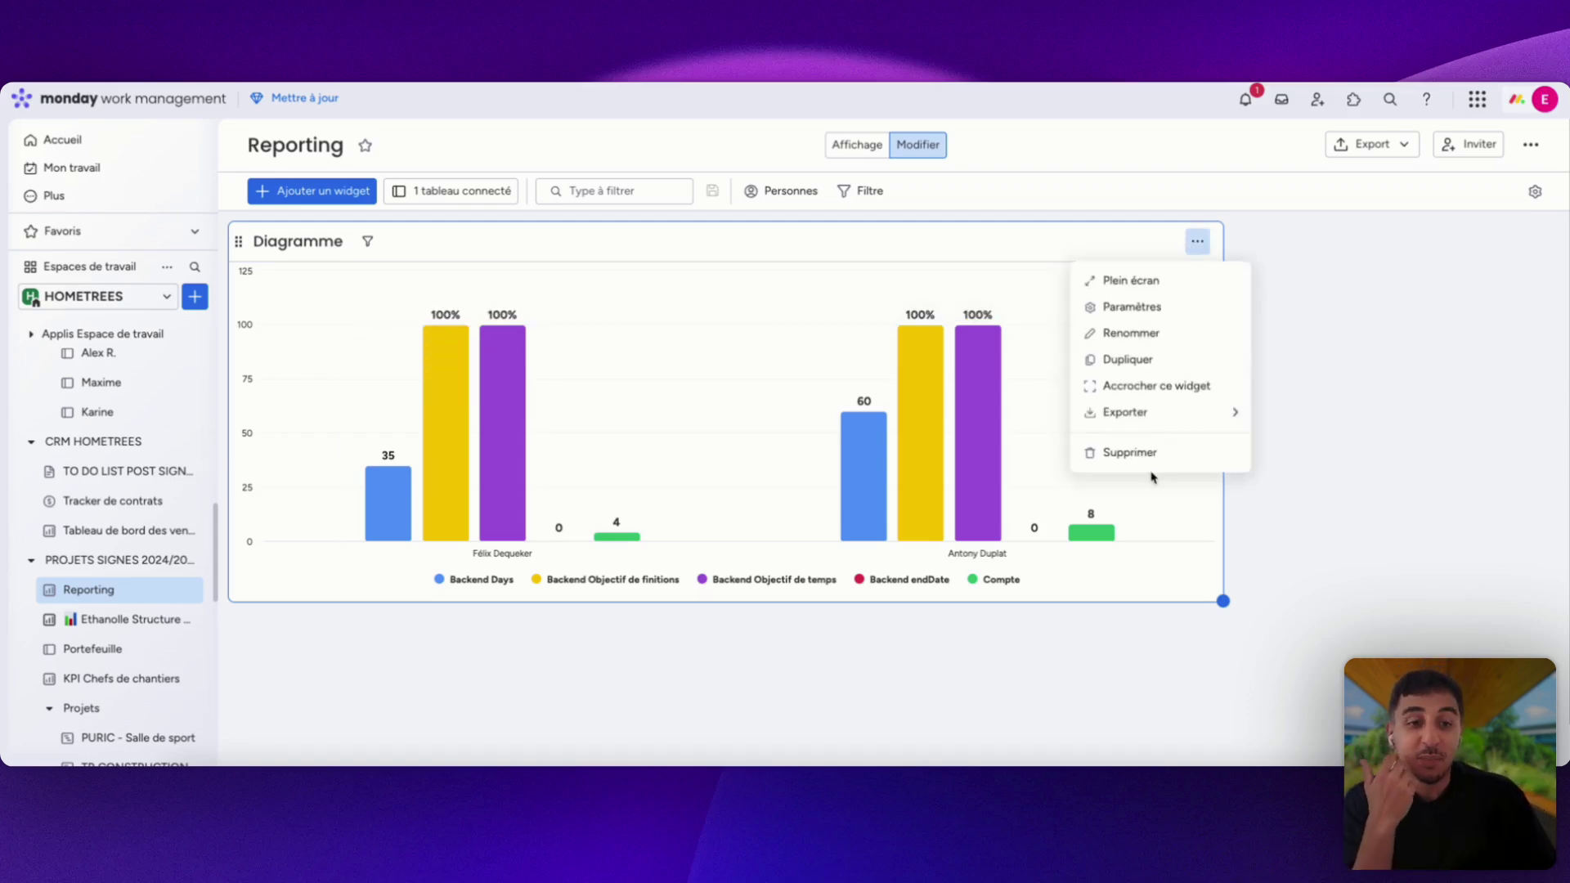
left_click(677, 496)
left_click(93, 649)
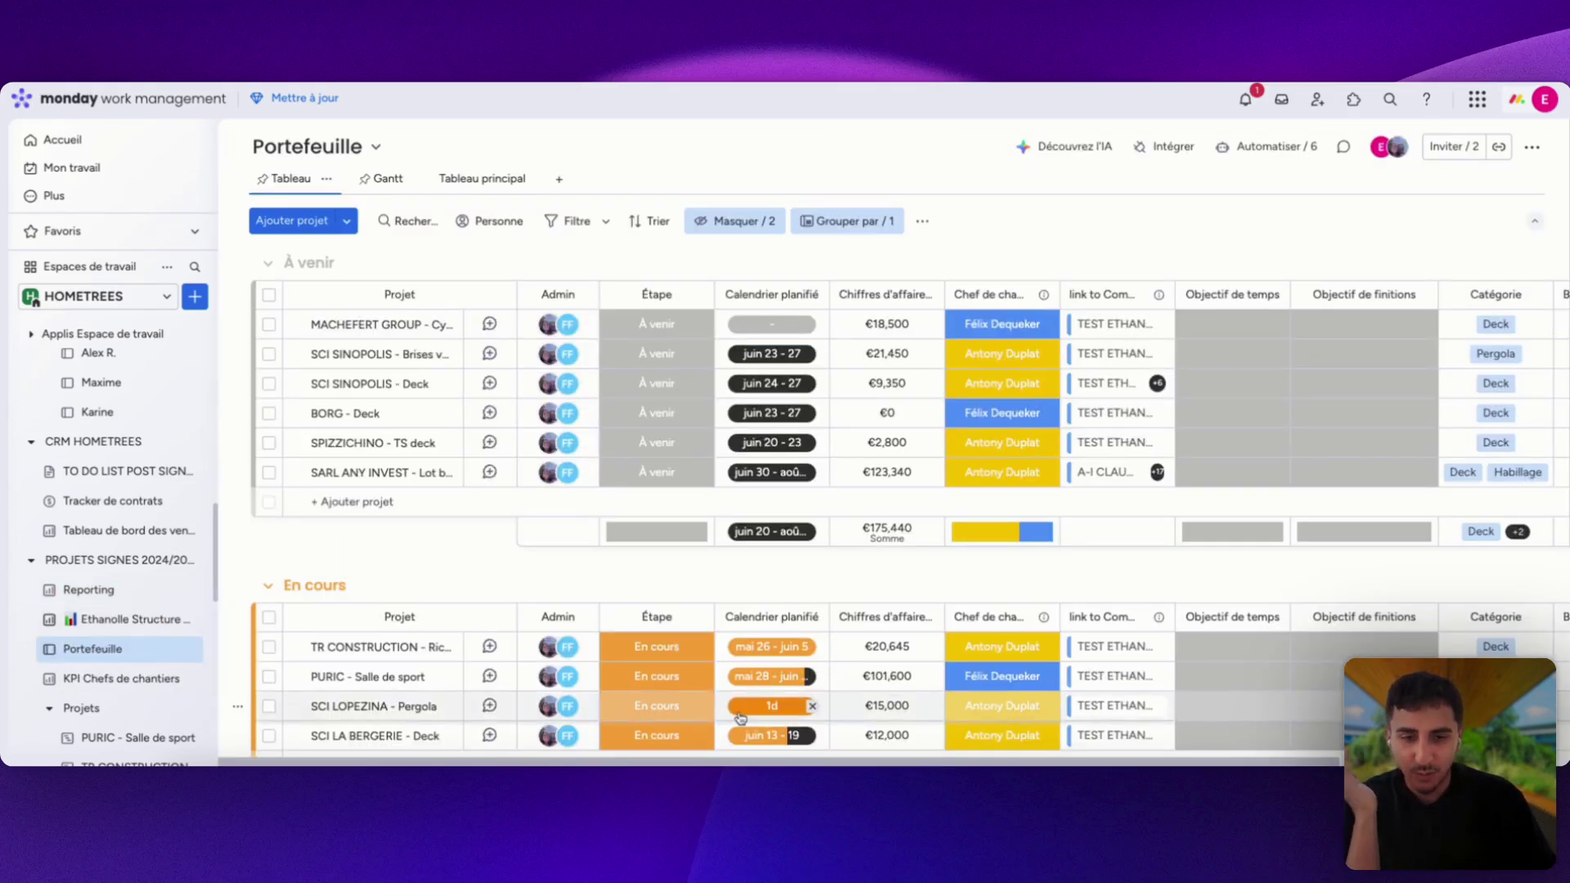
scroll(642, 719, "right", 5)
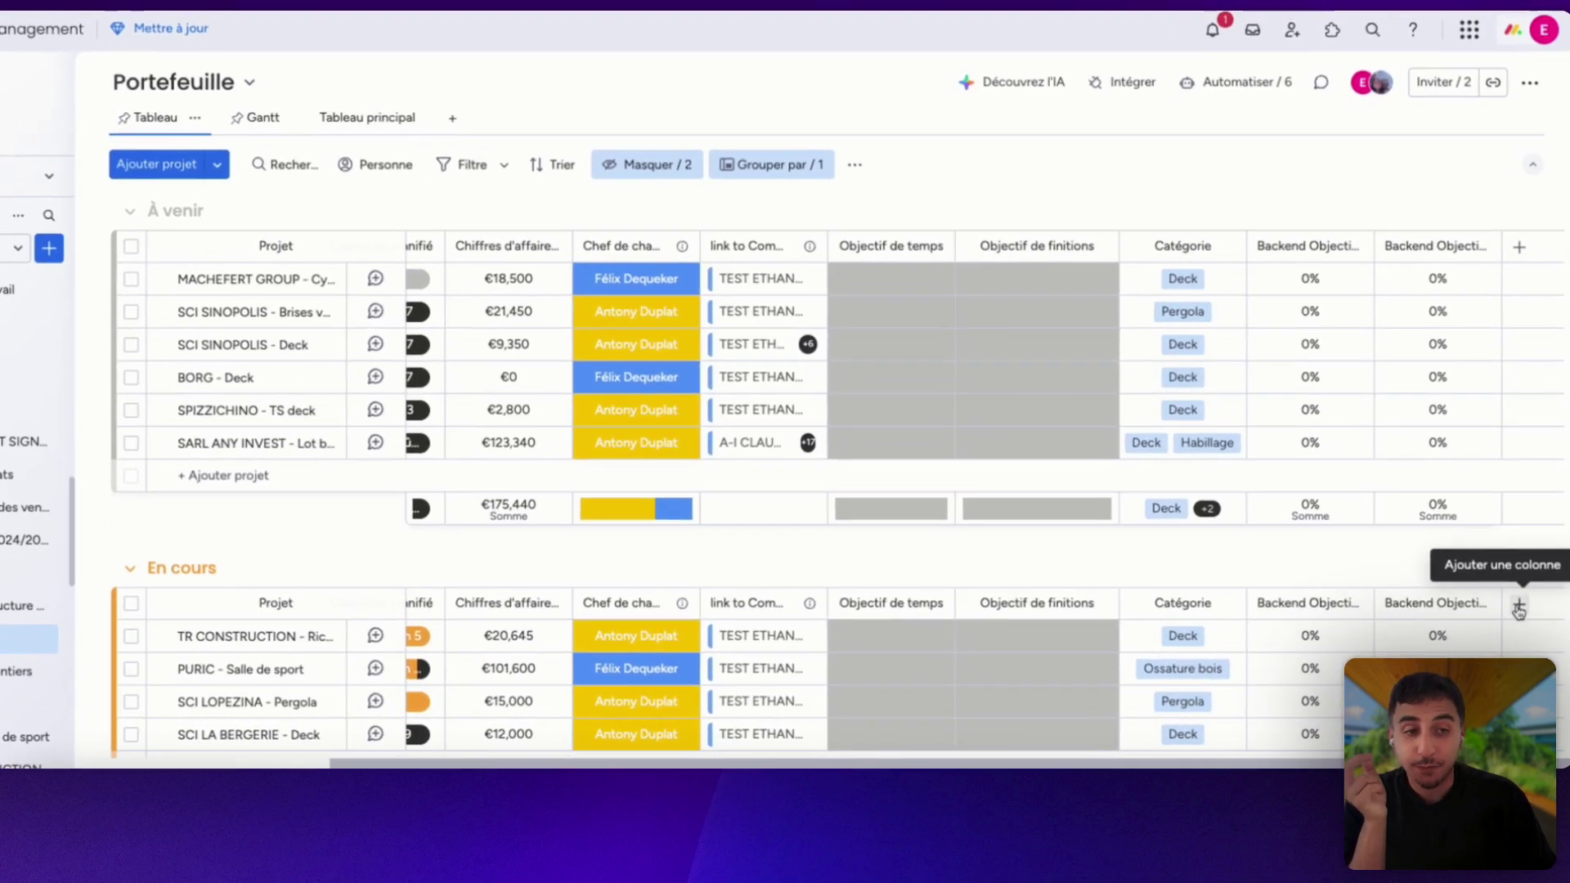
left_click(1522, 617)
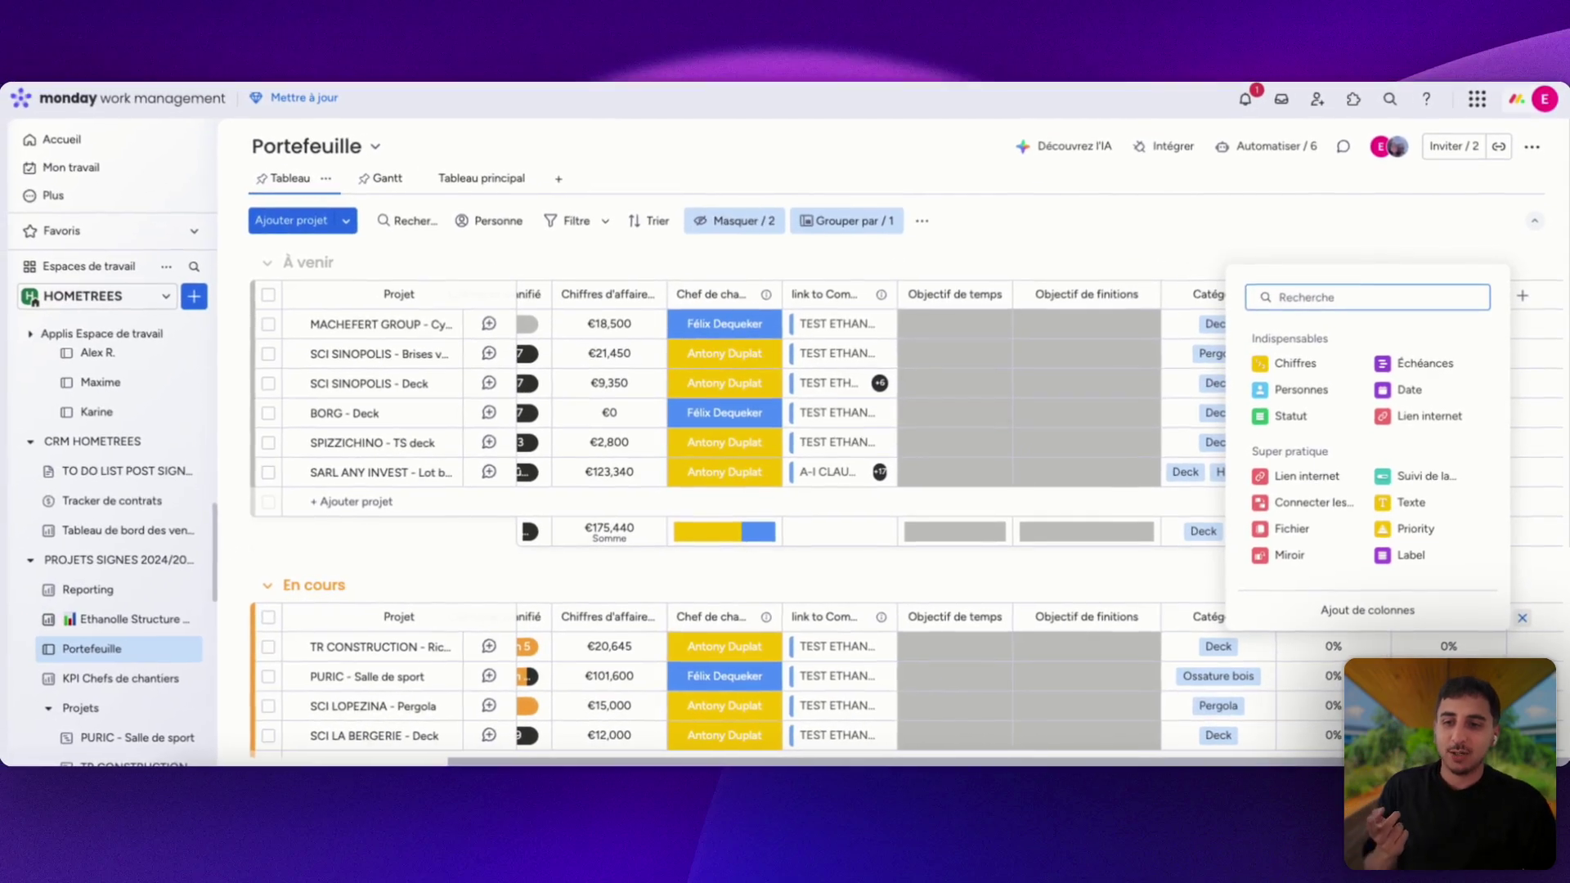
Step: Add a Chiffres widget to the Reporting dashboard and heighten it to match the Diagramme widget beside it
left_click(118, 585)
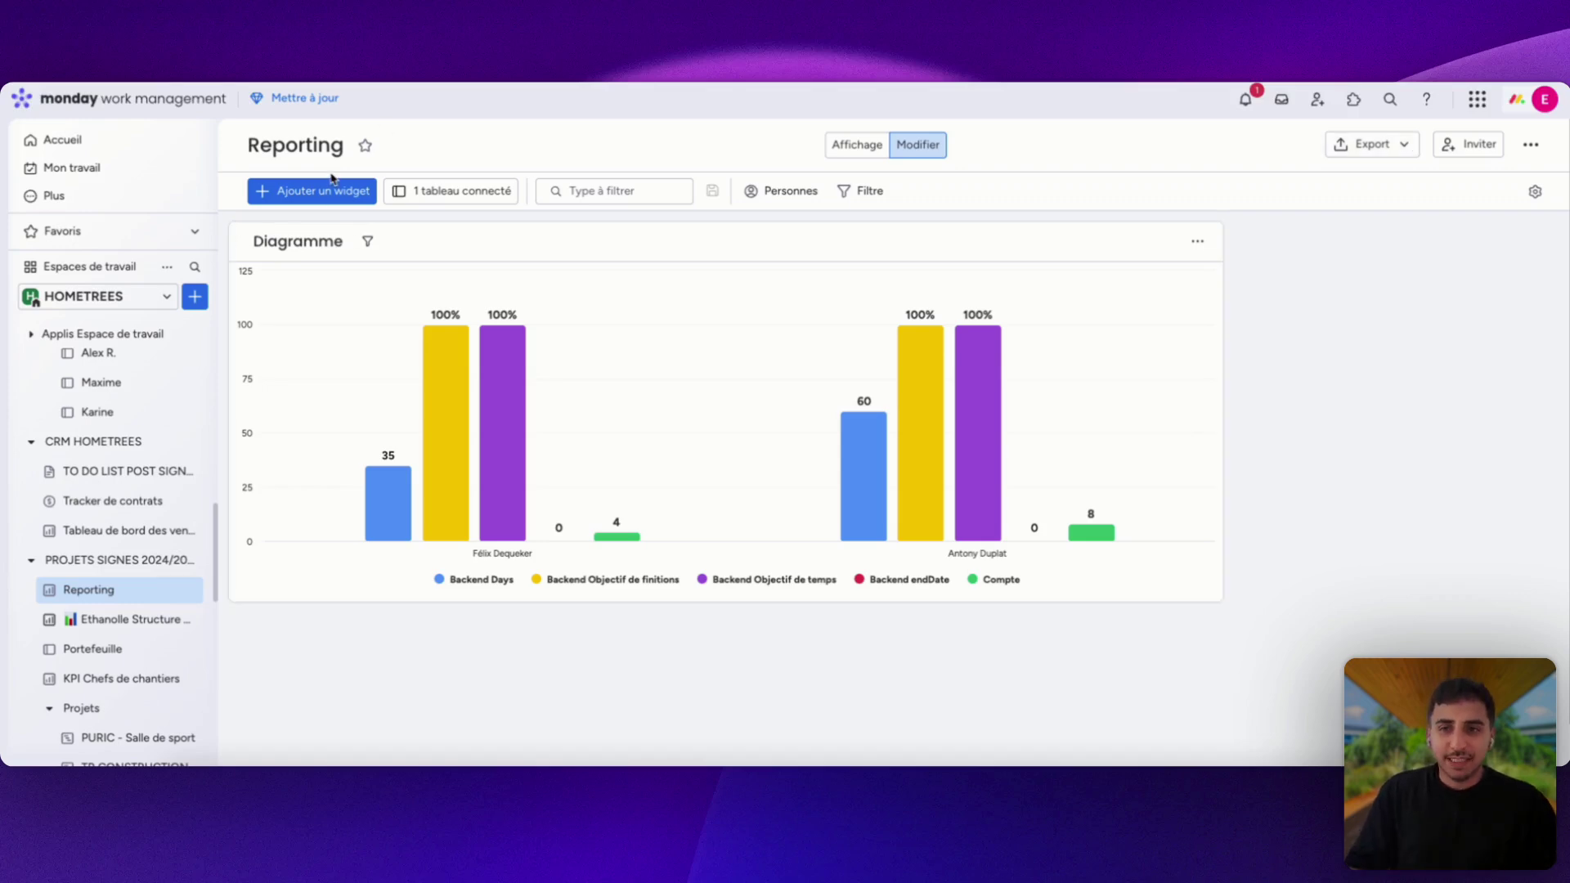
left_click(333, 186)
left_click(394, 323)
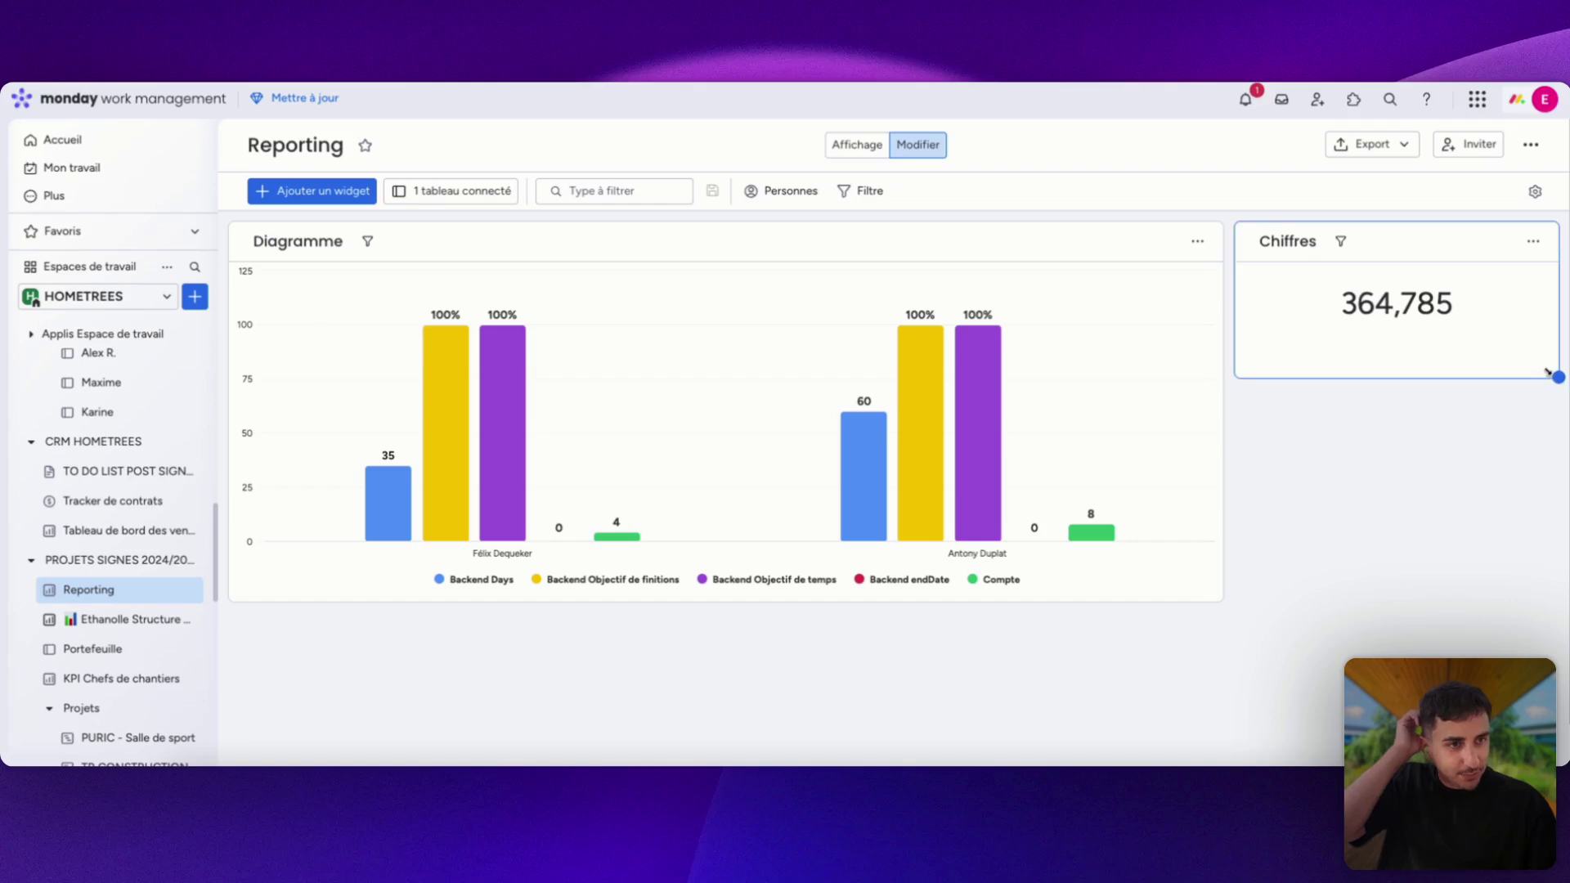
left_click_drag(1547, 372, 1548, 599)
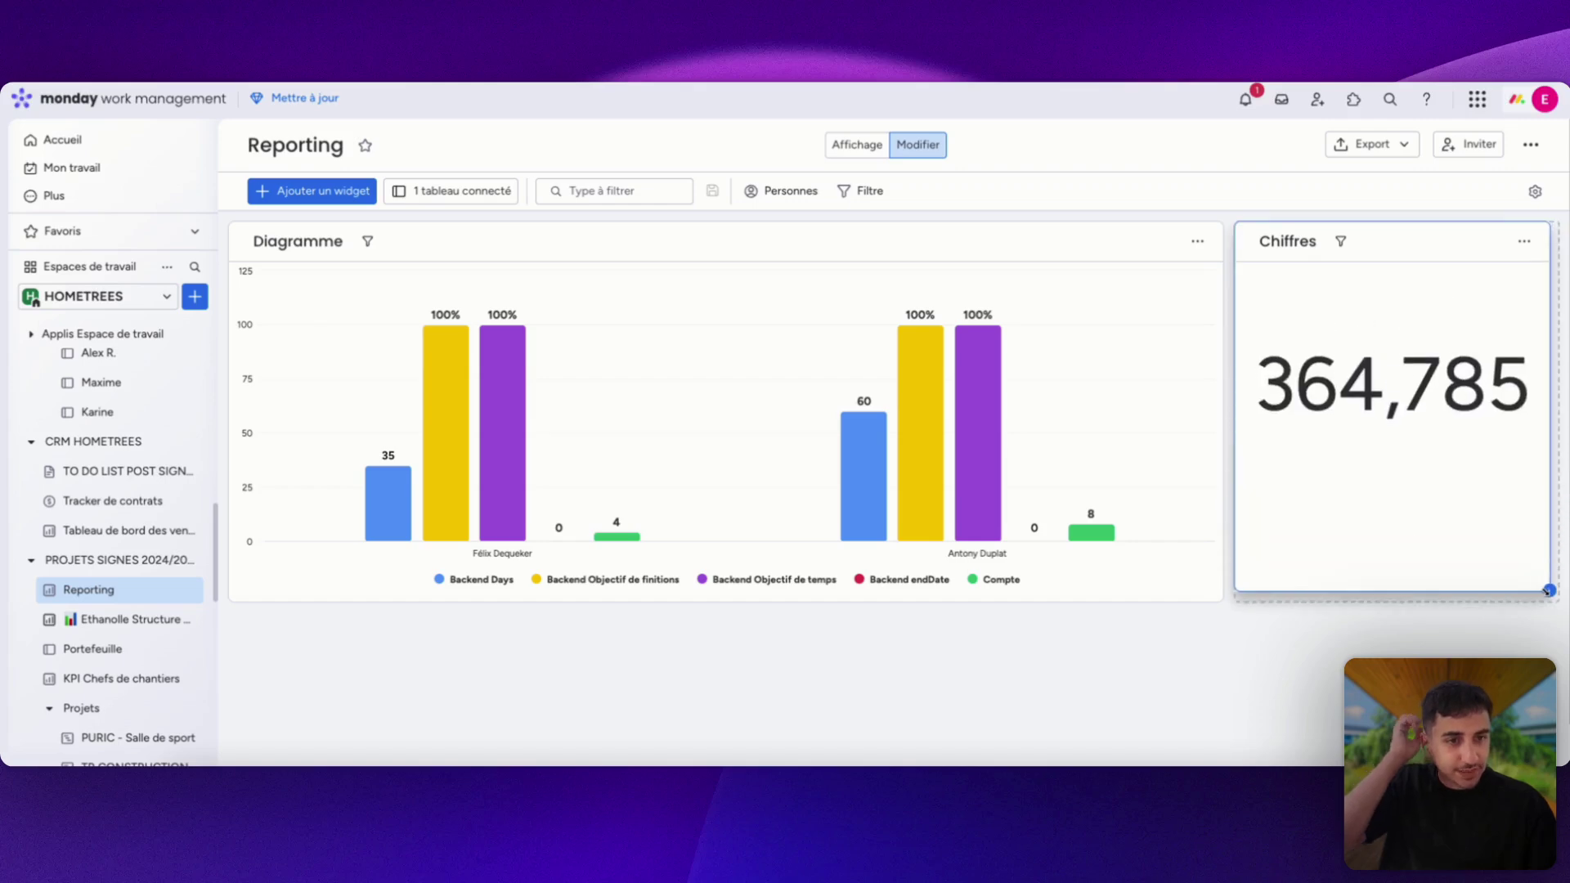
Step: Try filtering the whole Reporting dashboard to items whose Étape colour is Terminé
left_click(869, 193)
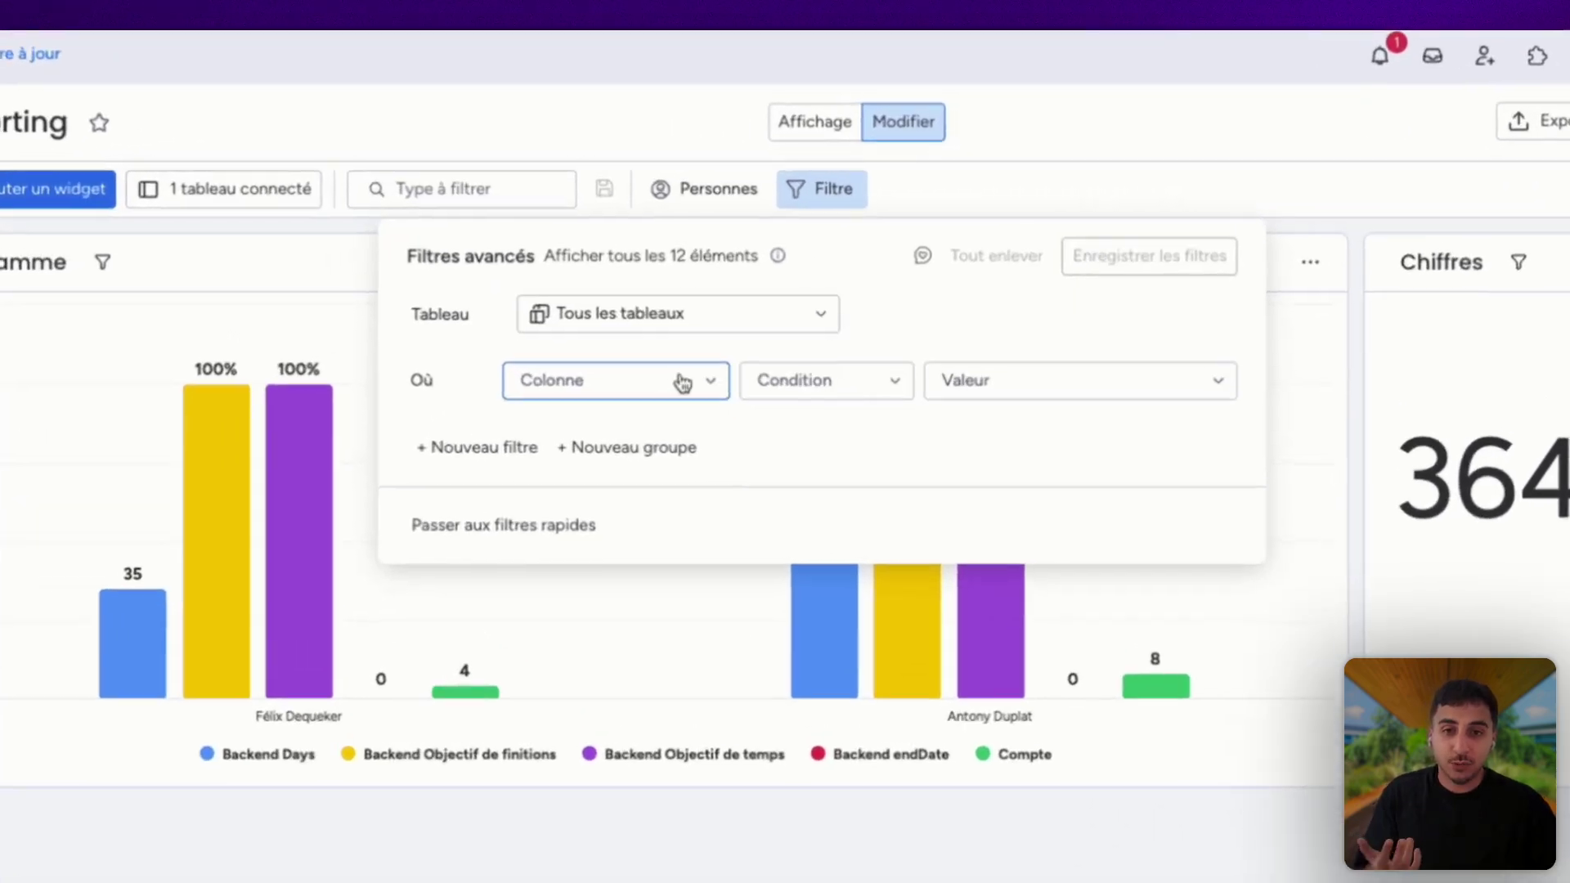
left_click(762, 322)
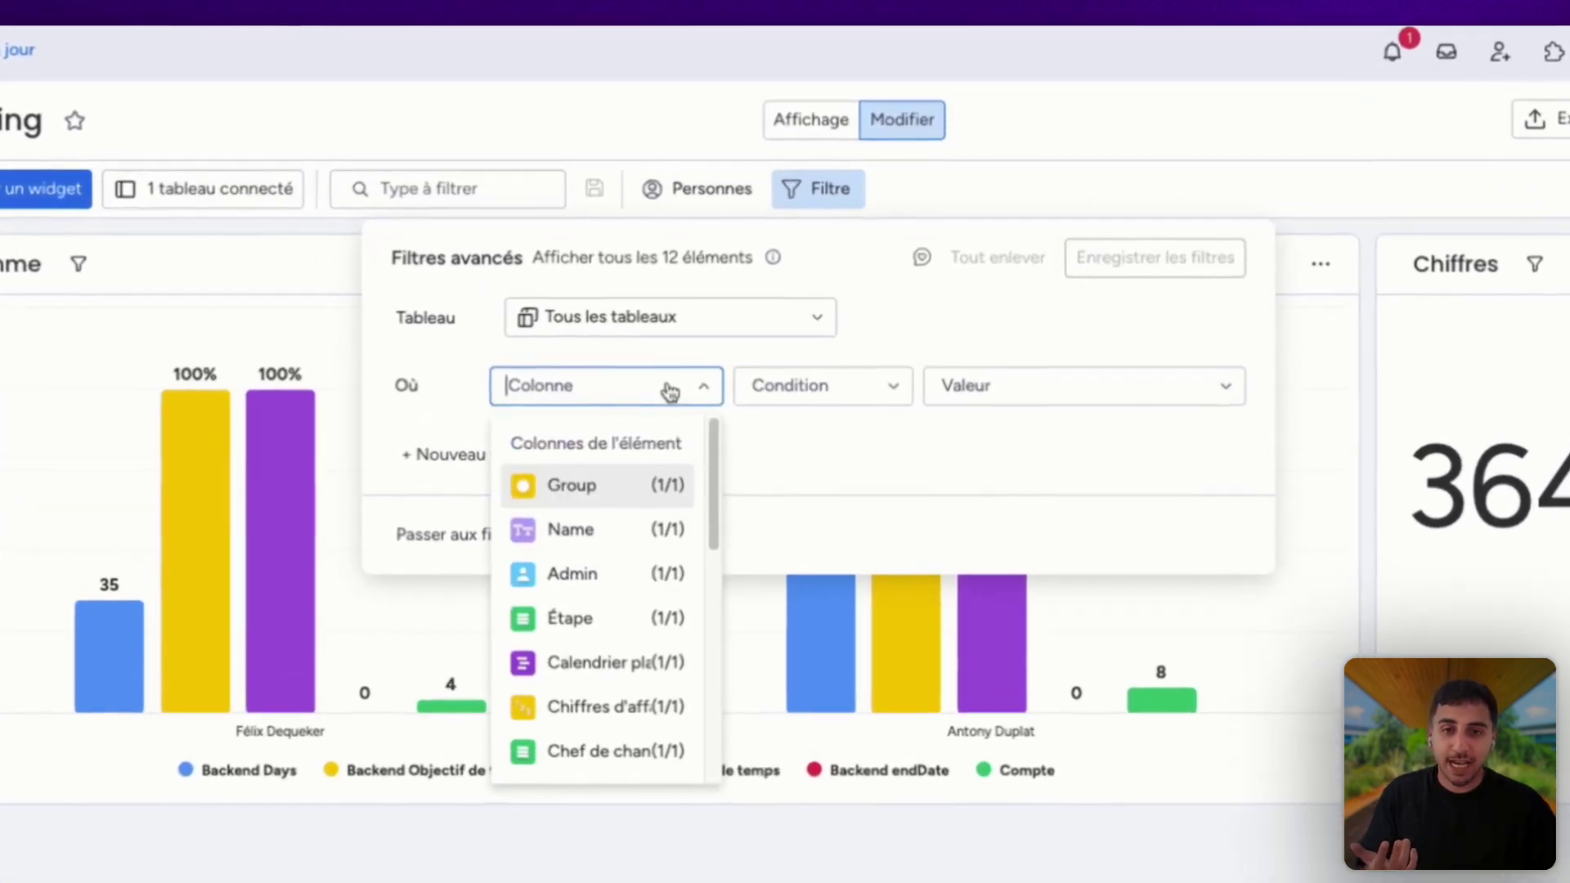
left_click(629, 619)
left_click(1048, 396)
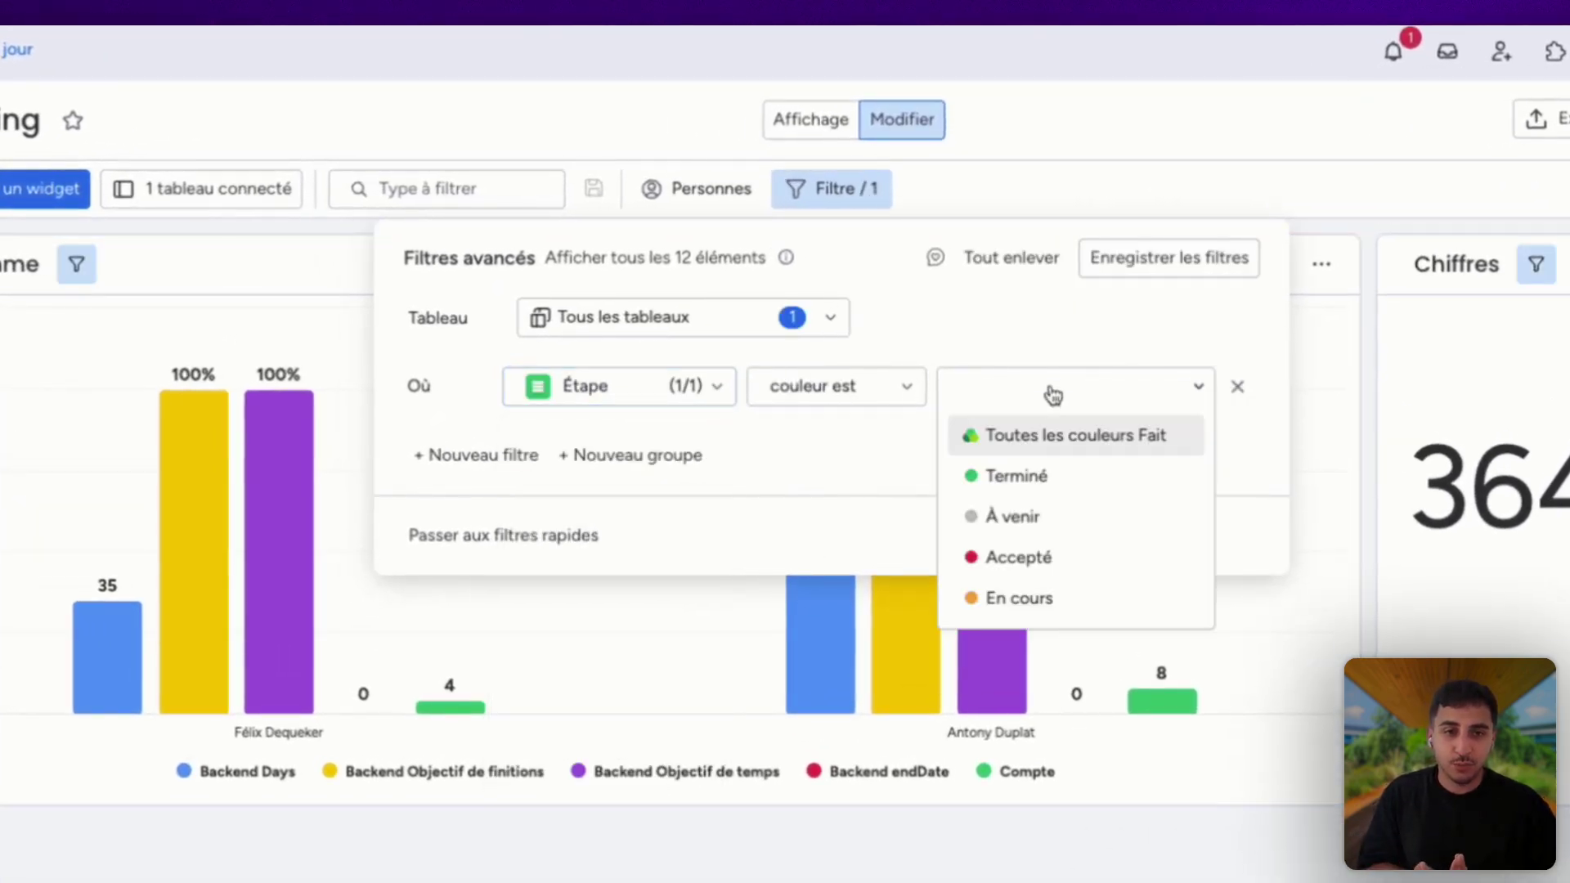
left_click(1019, 482)
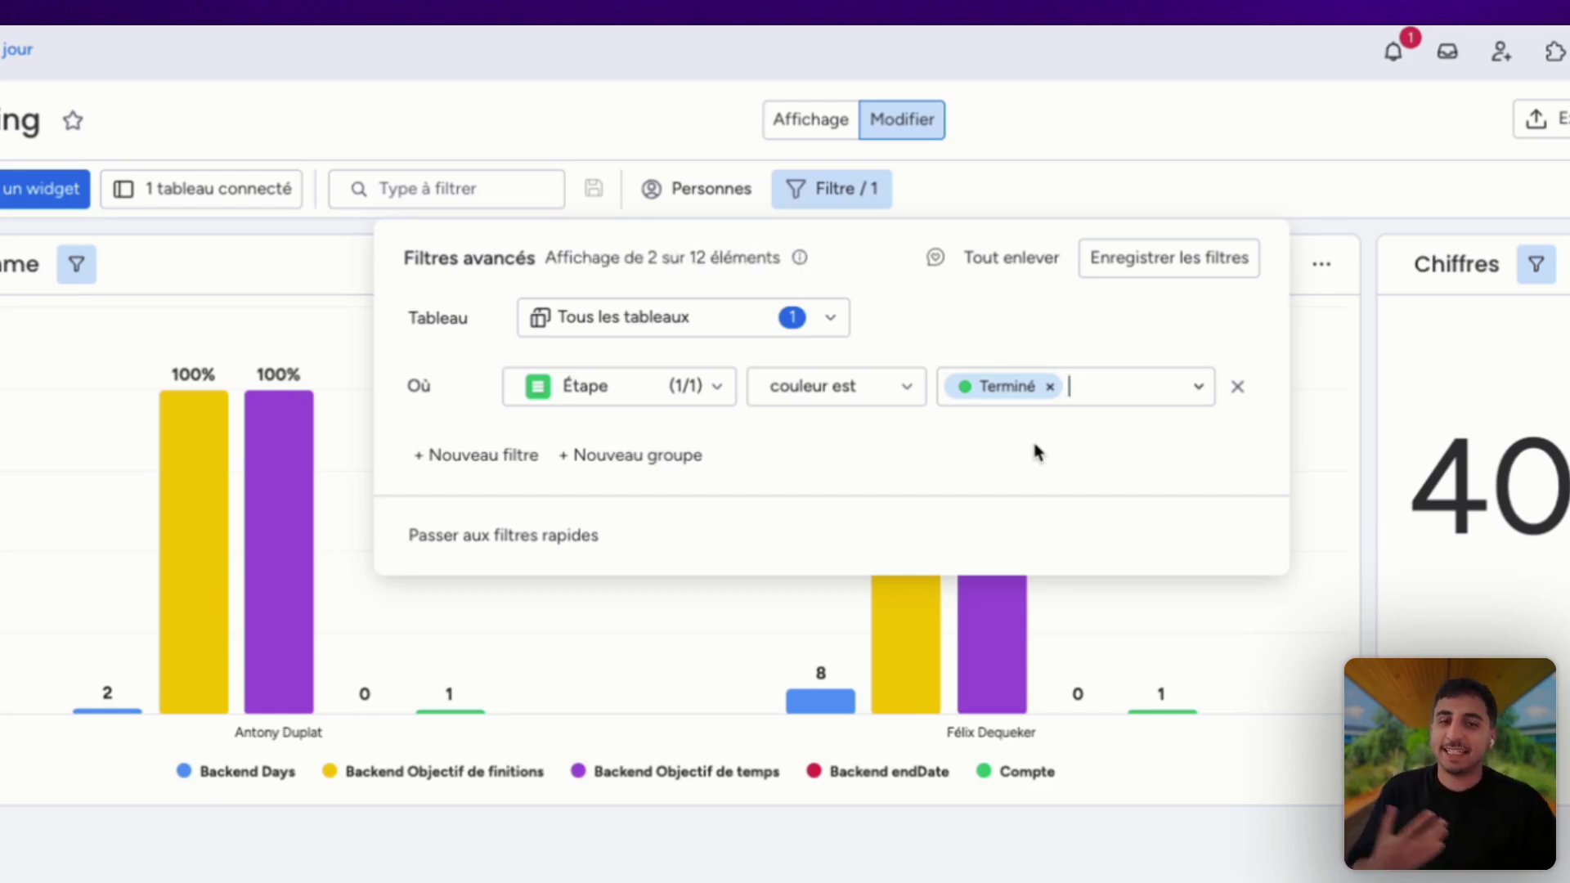
left_click(1237, 385)
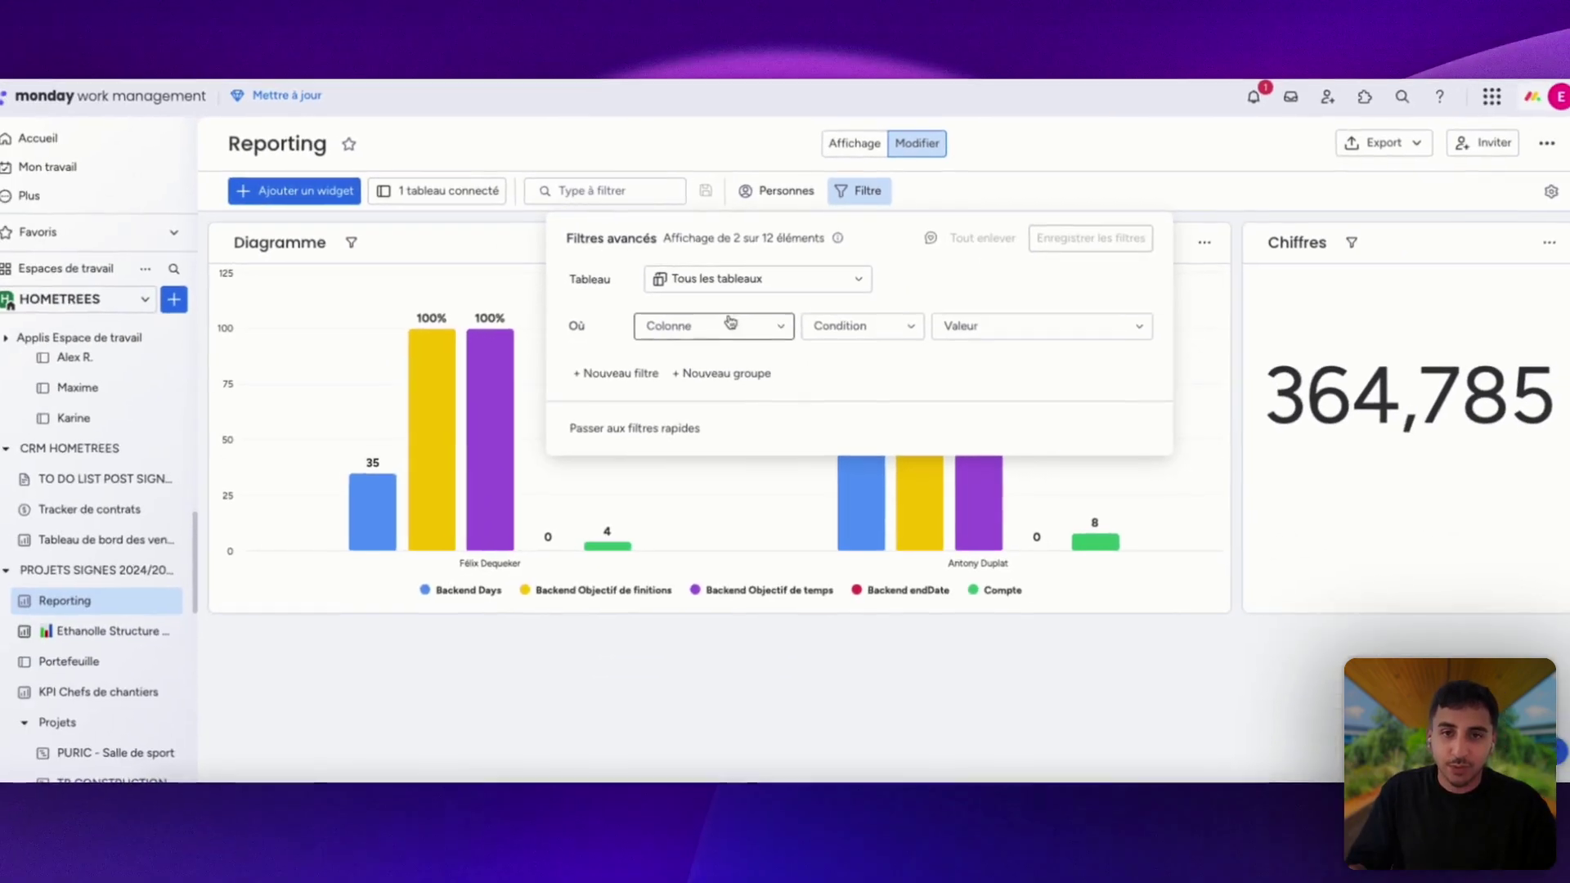
Step: Try filtering the whole Reporting dashboard by Chef de chantier to the site manager shown in yellow
left_click(663, 367)
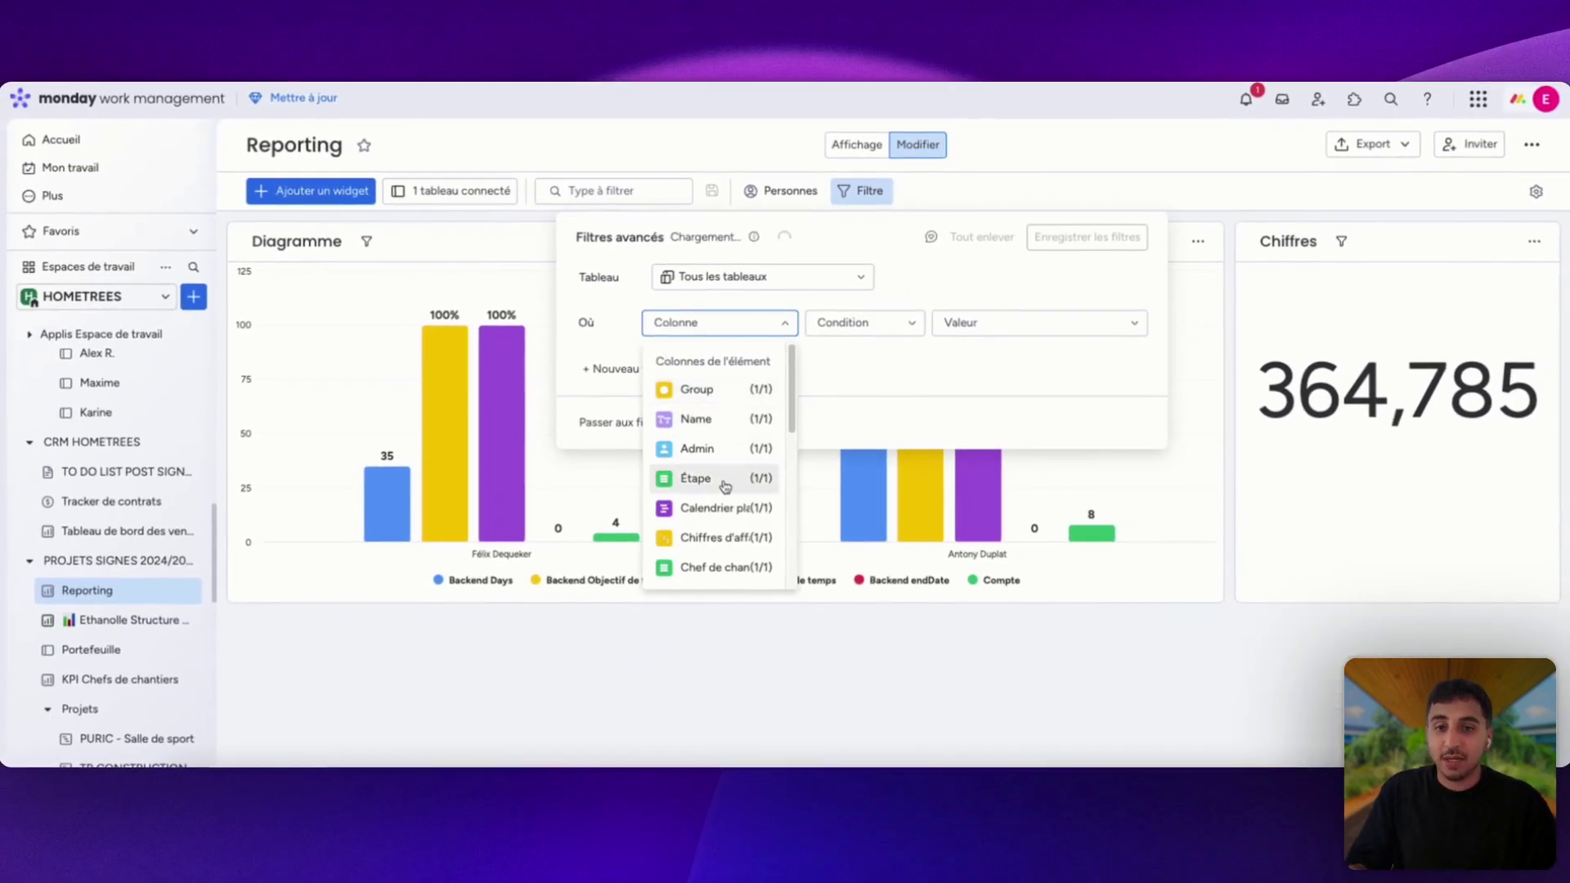
left_click(720, 565)
left_click(1059, 327)
left_click(1034, 437)
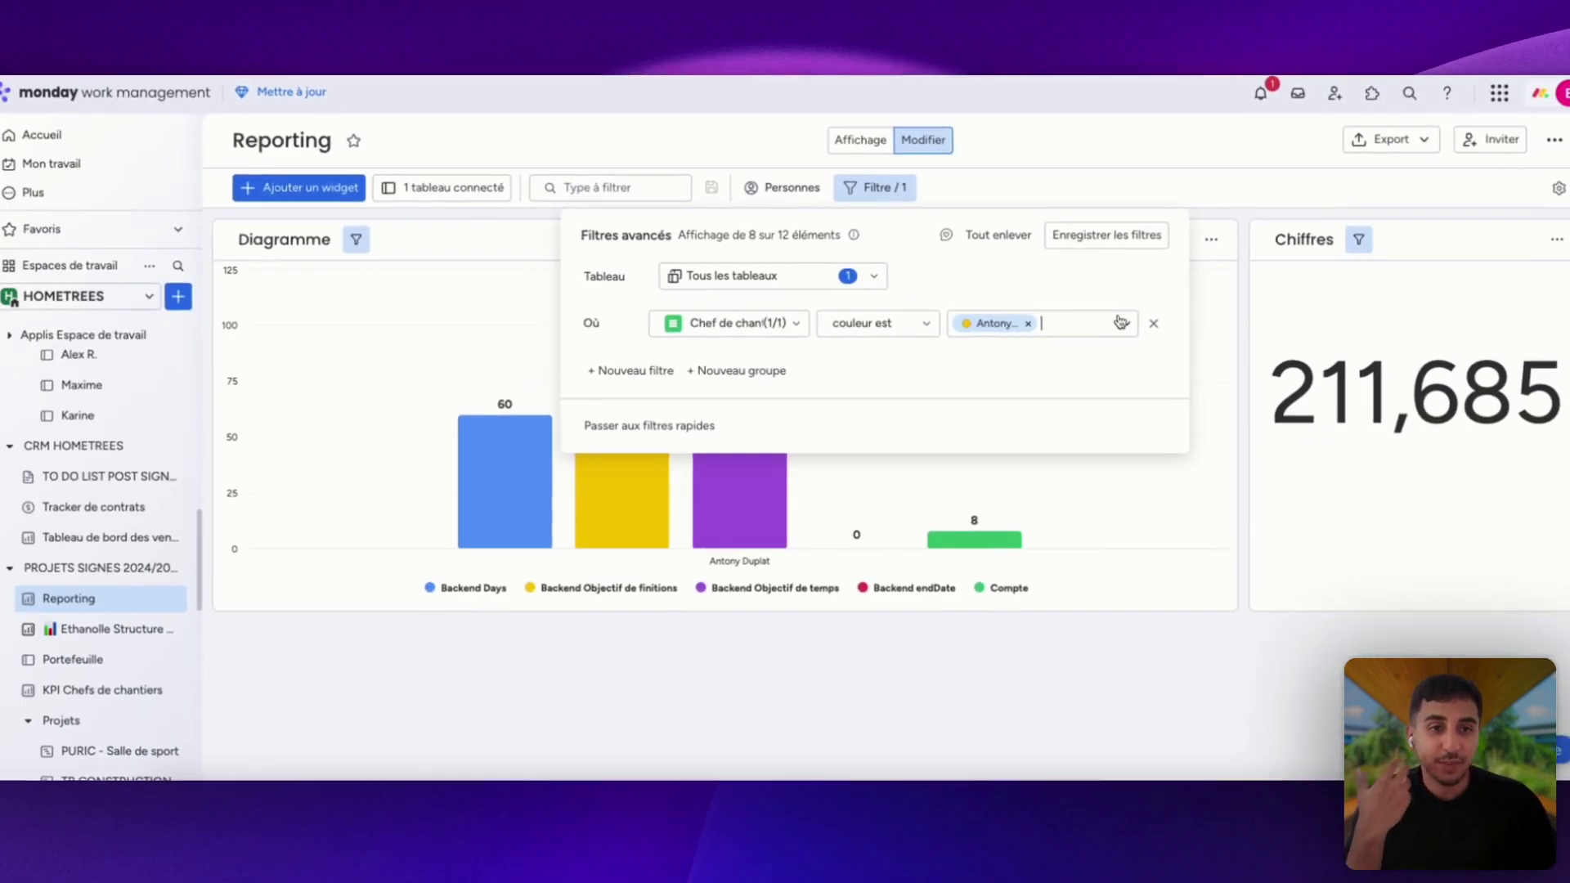
left_click(1293, 331)
left_click(1335, 193)
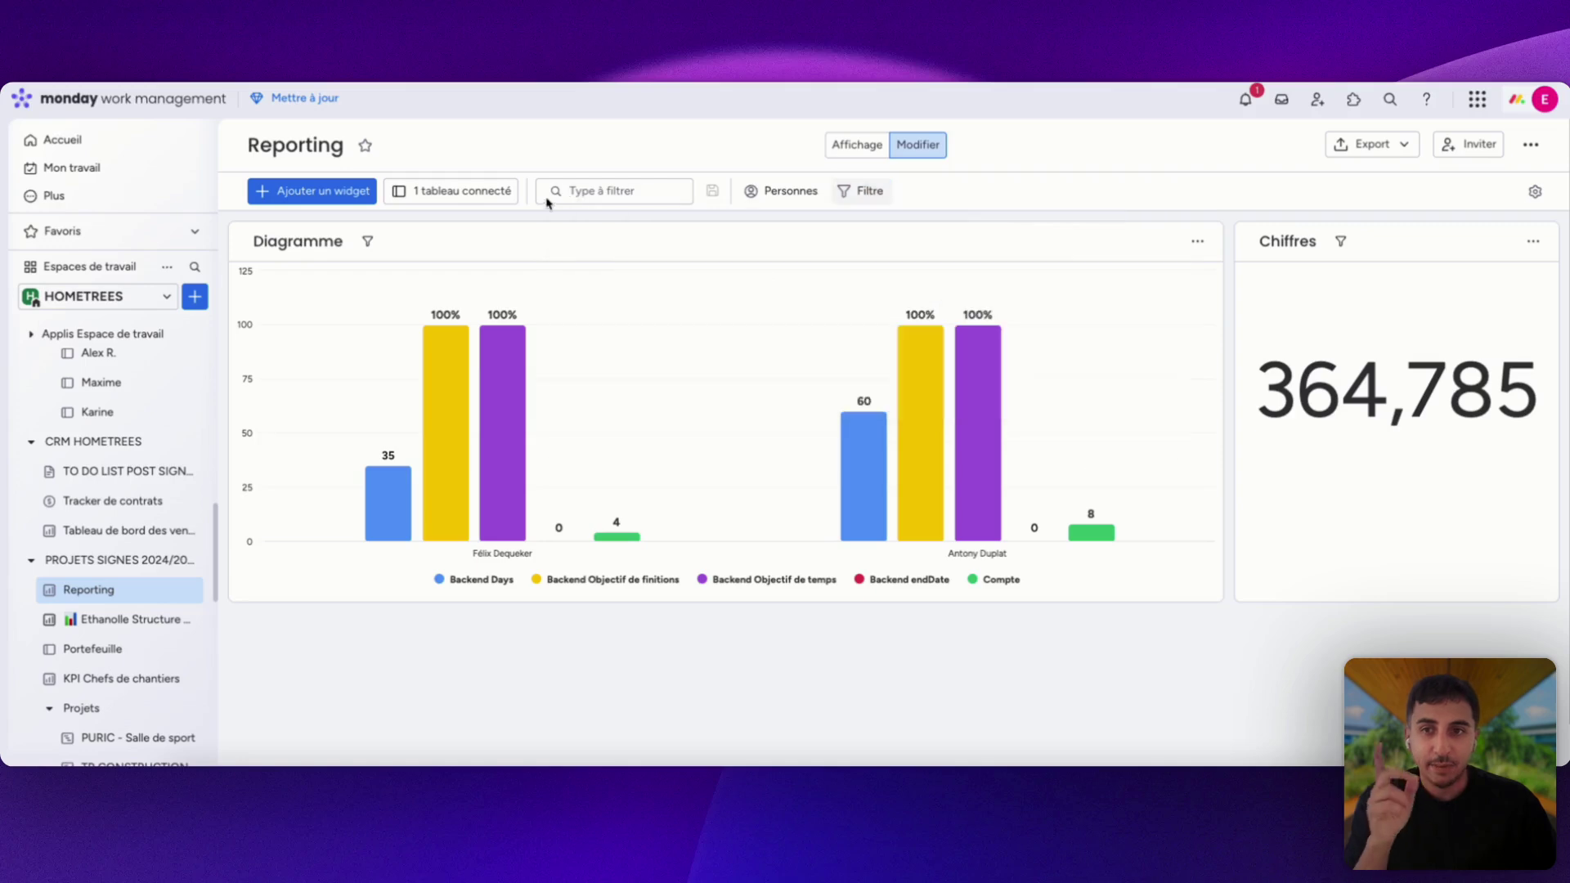
Step: Examine the advanced filter options of the Diagramme widget itself
left_click(367, 241)
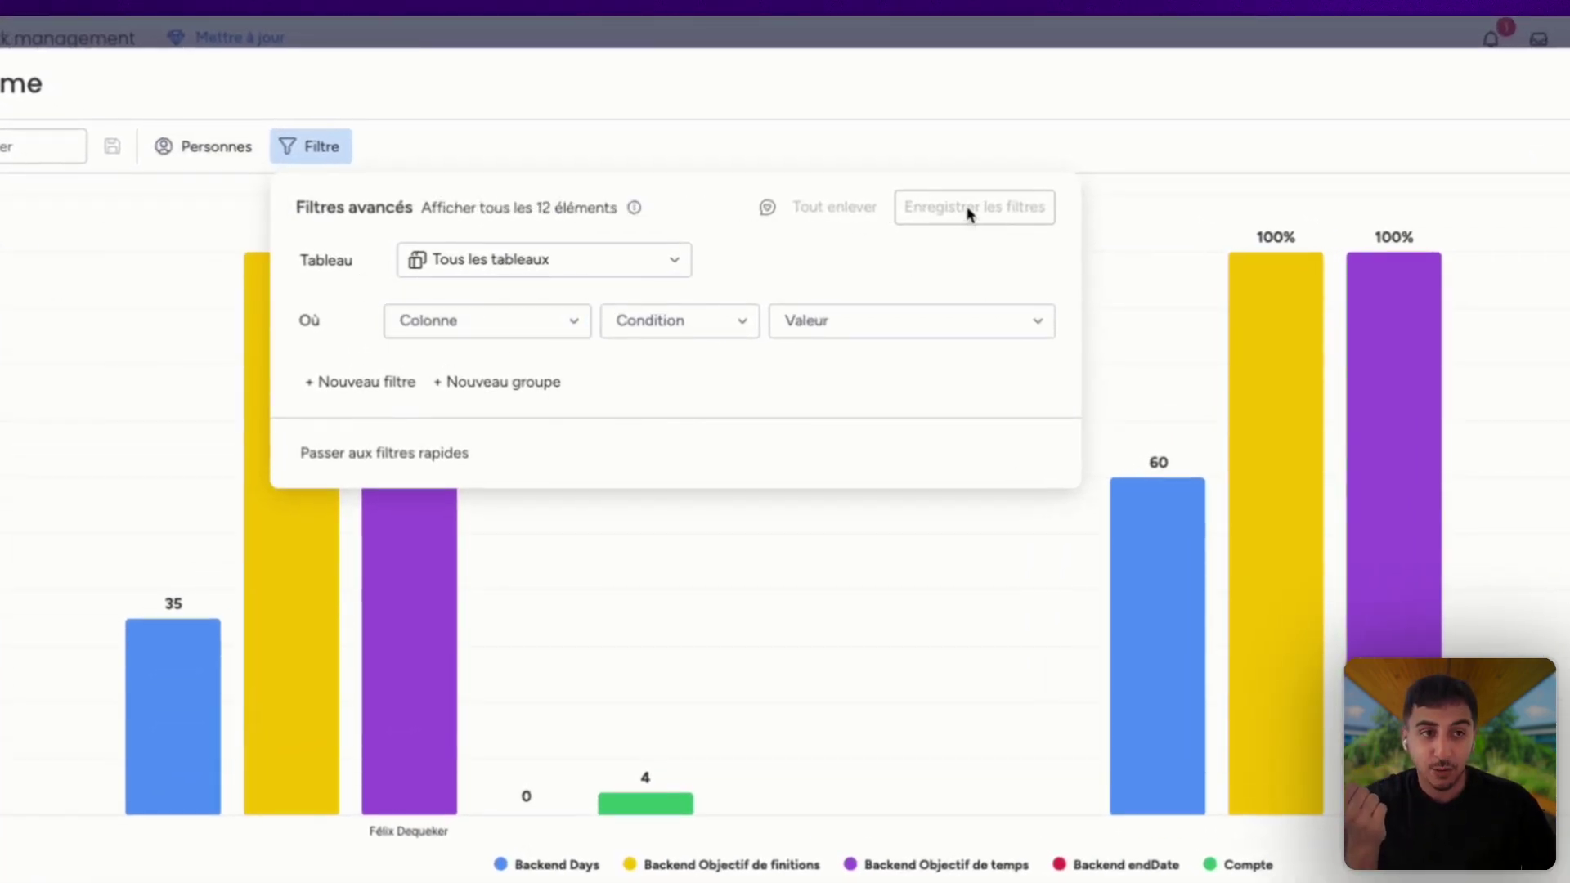
left_click(1169, 113)
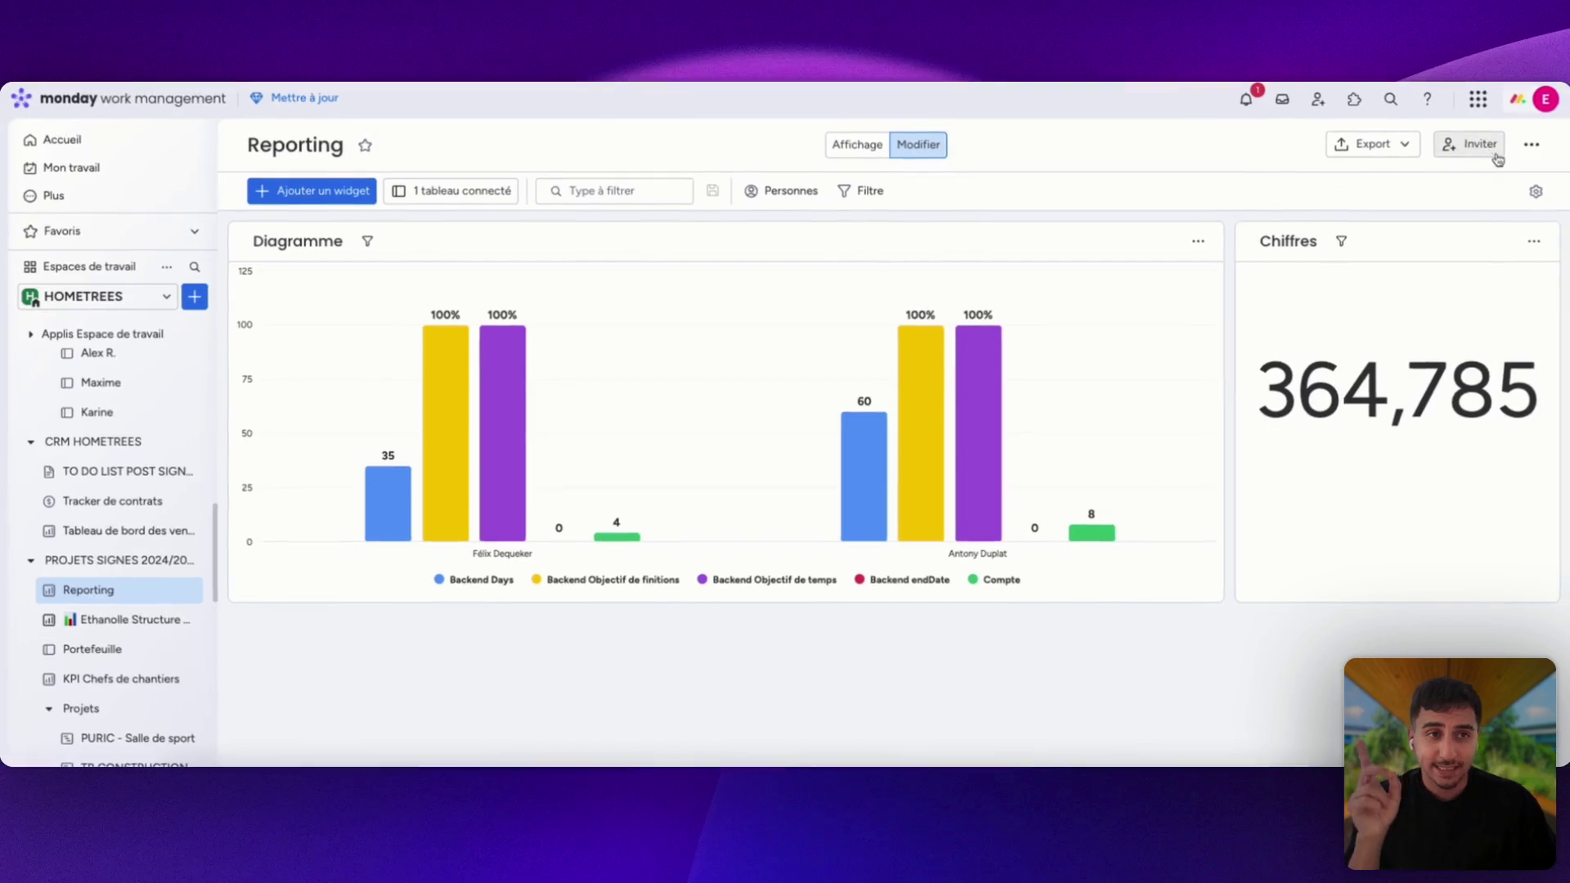
Step: Review the recipient, subject, message and recurrence options for a scheduled PDF export of the dashboard without scheduling it
left_click(1381, 153)
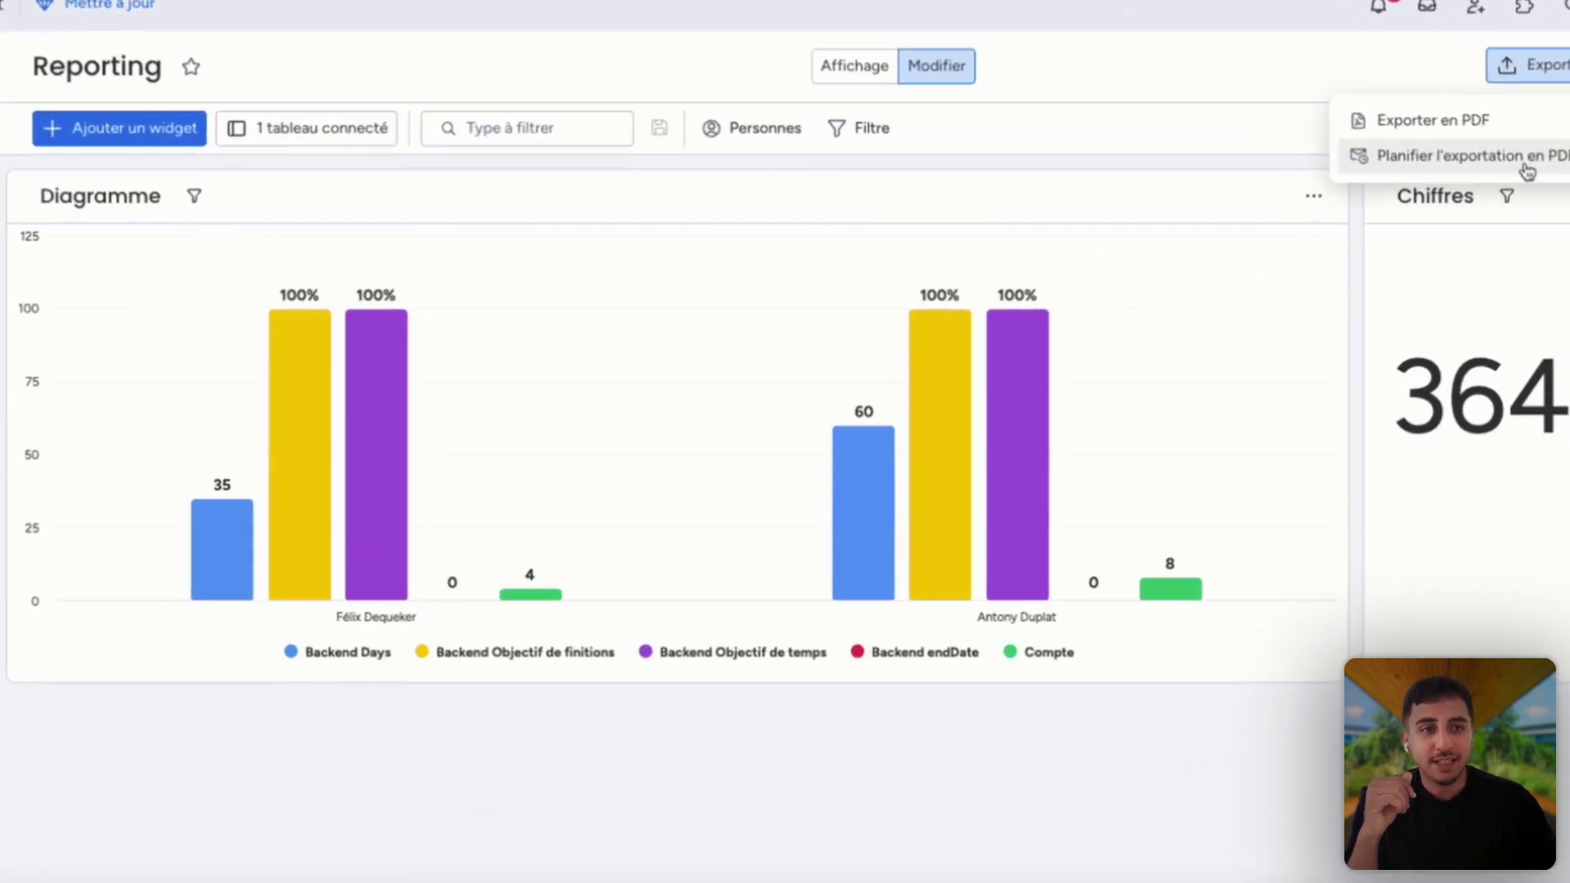
left_click(1526, 164)
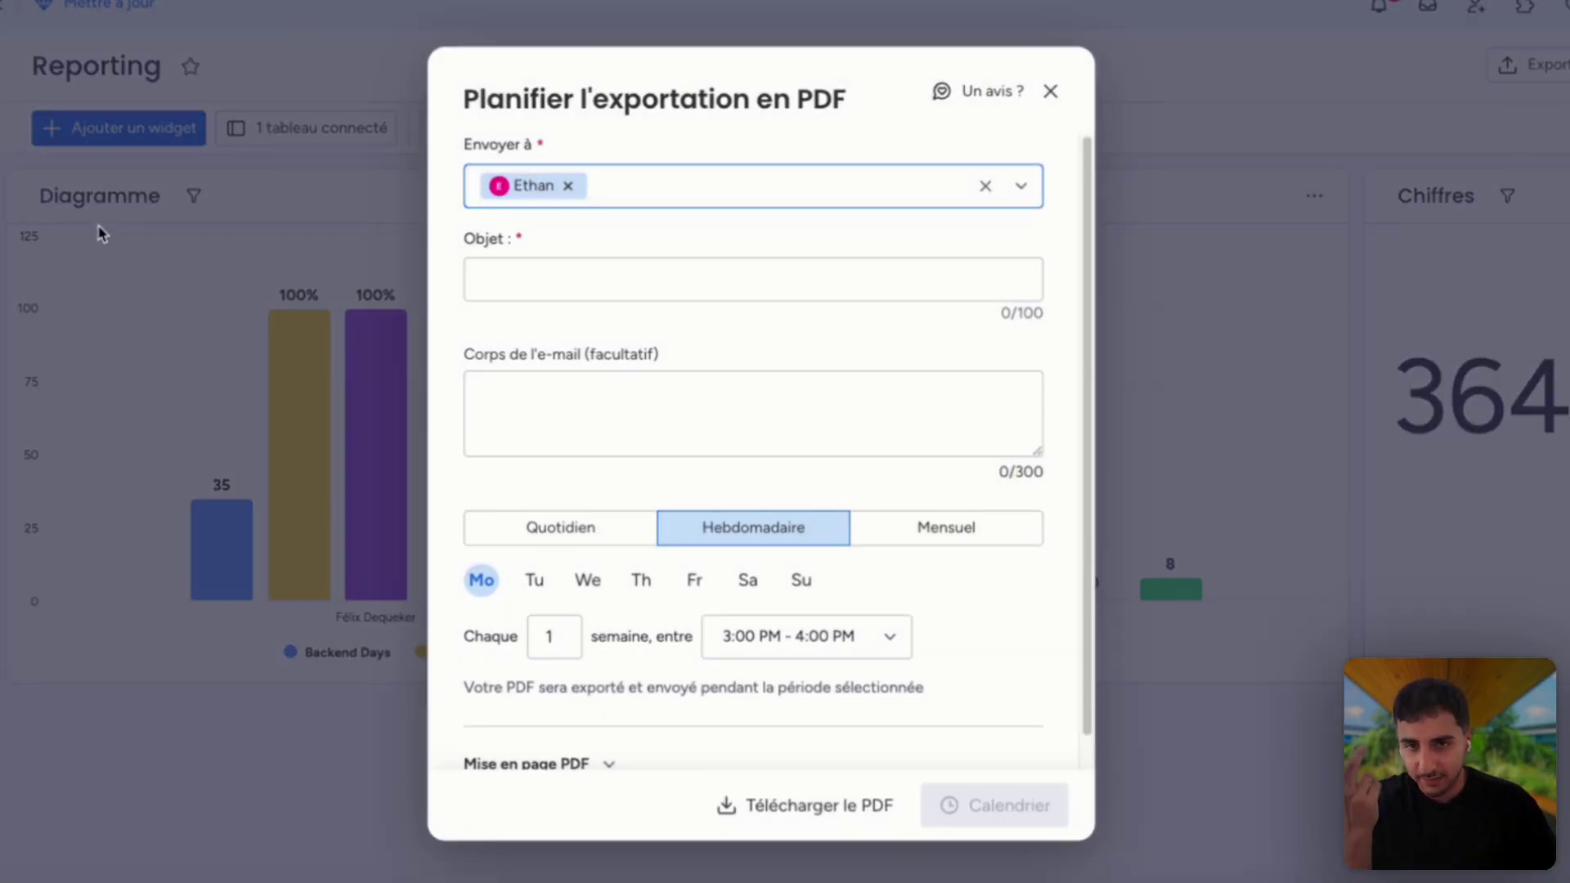
left_click(624, 437)
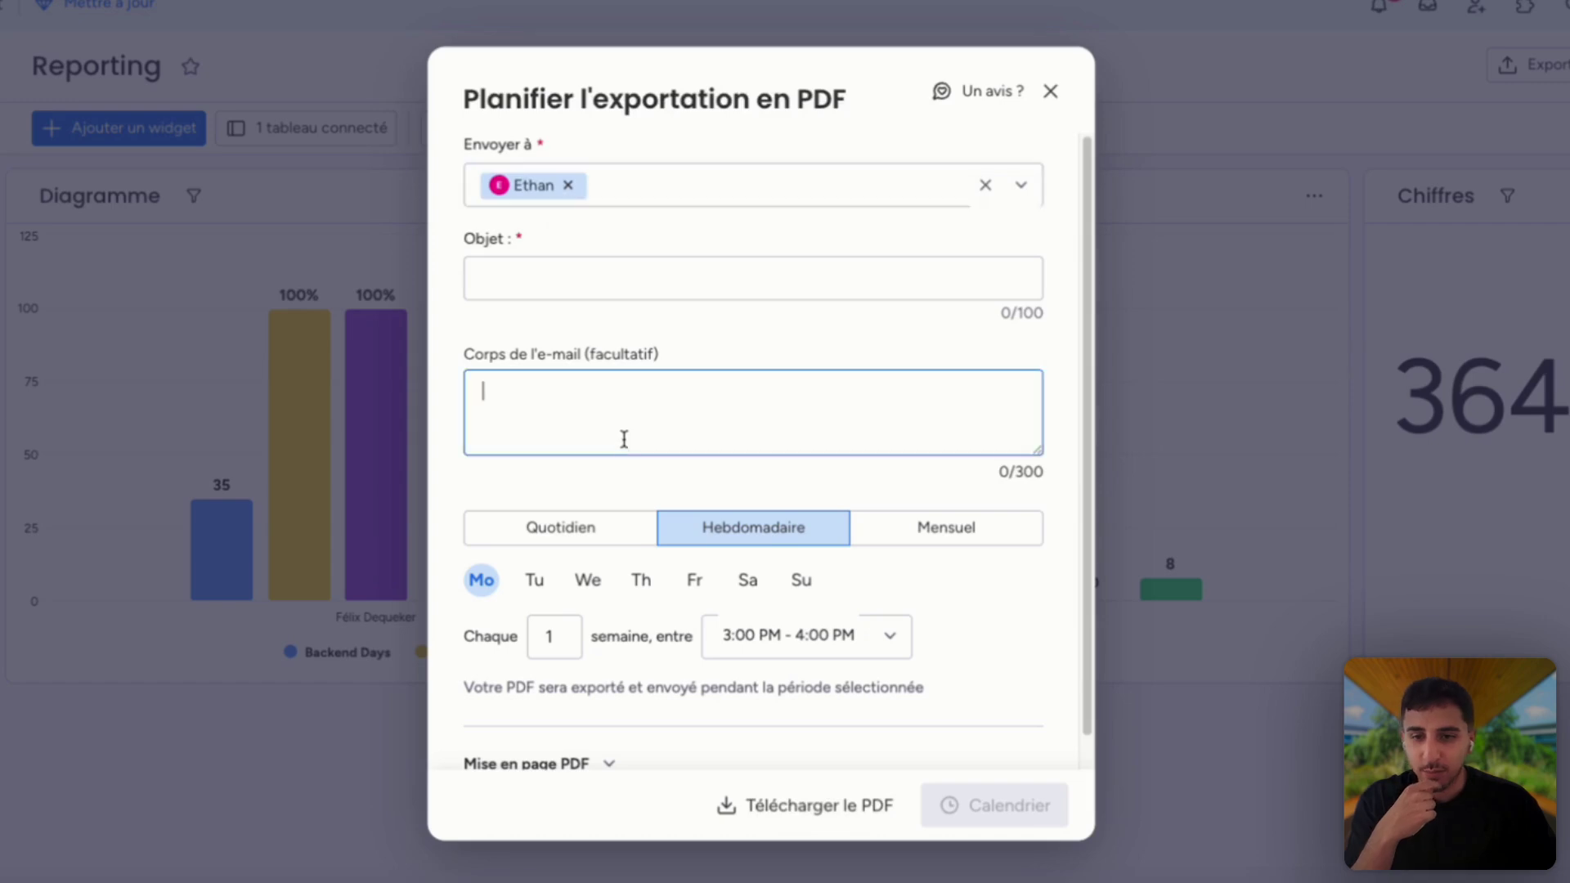
left_click(553, 636)
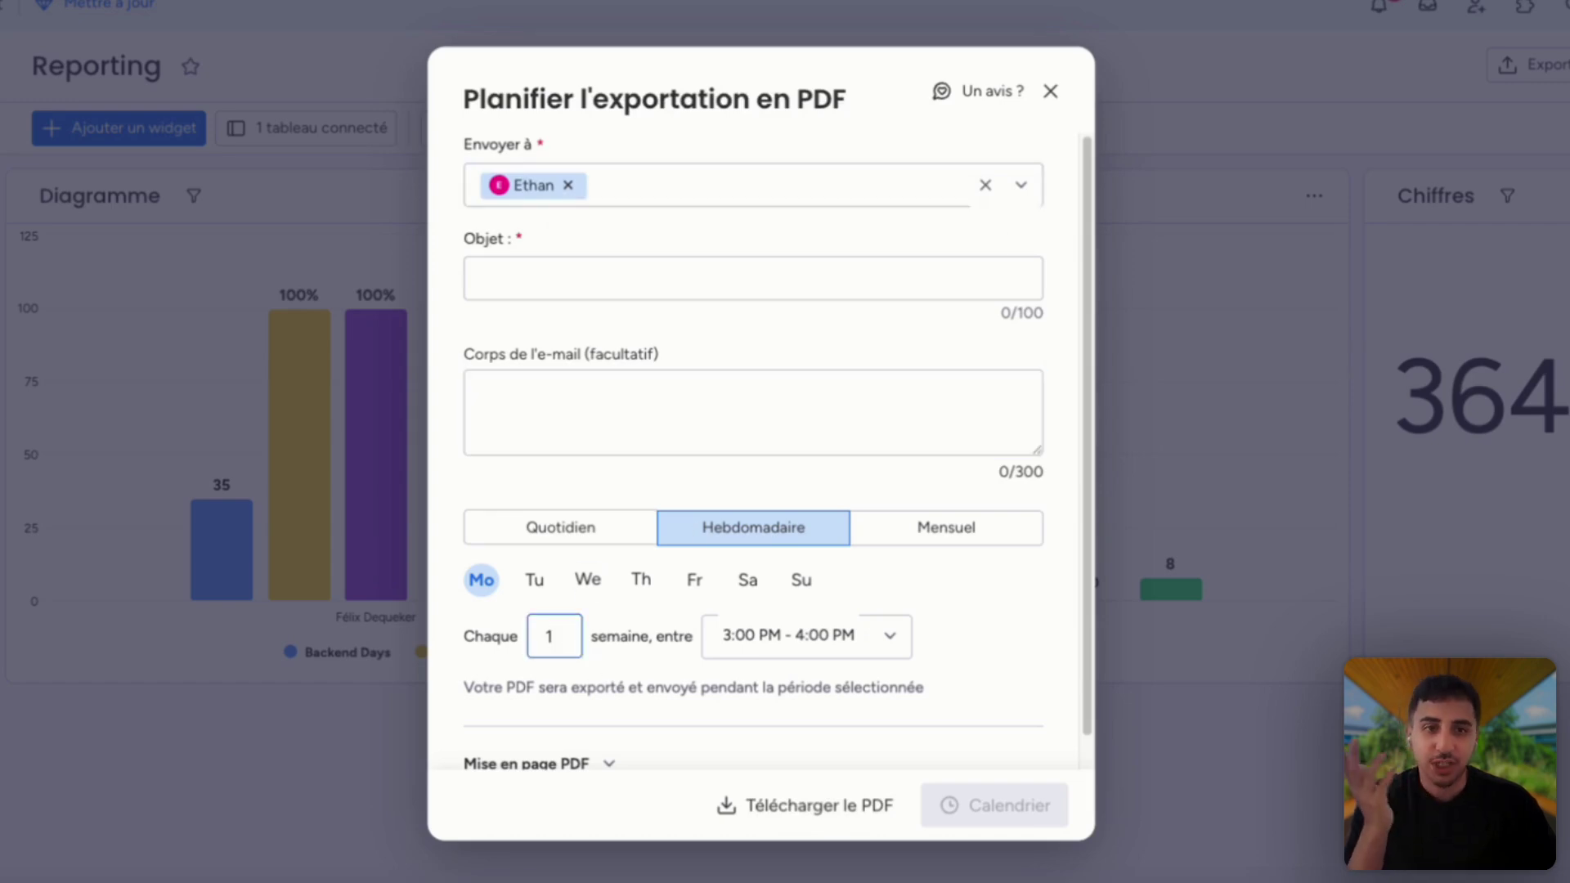
left_click(1049, 91)
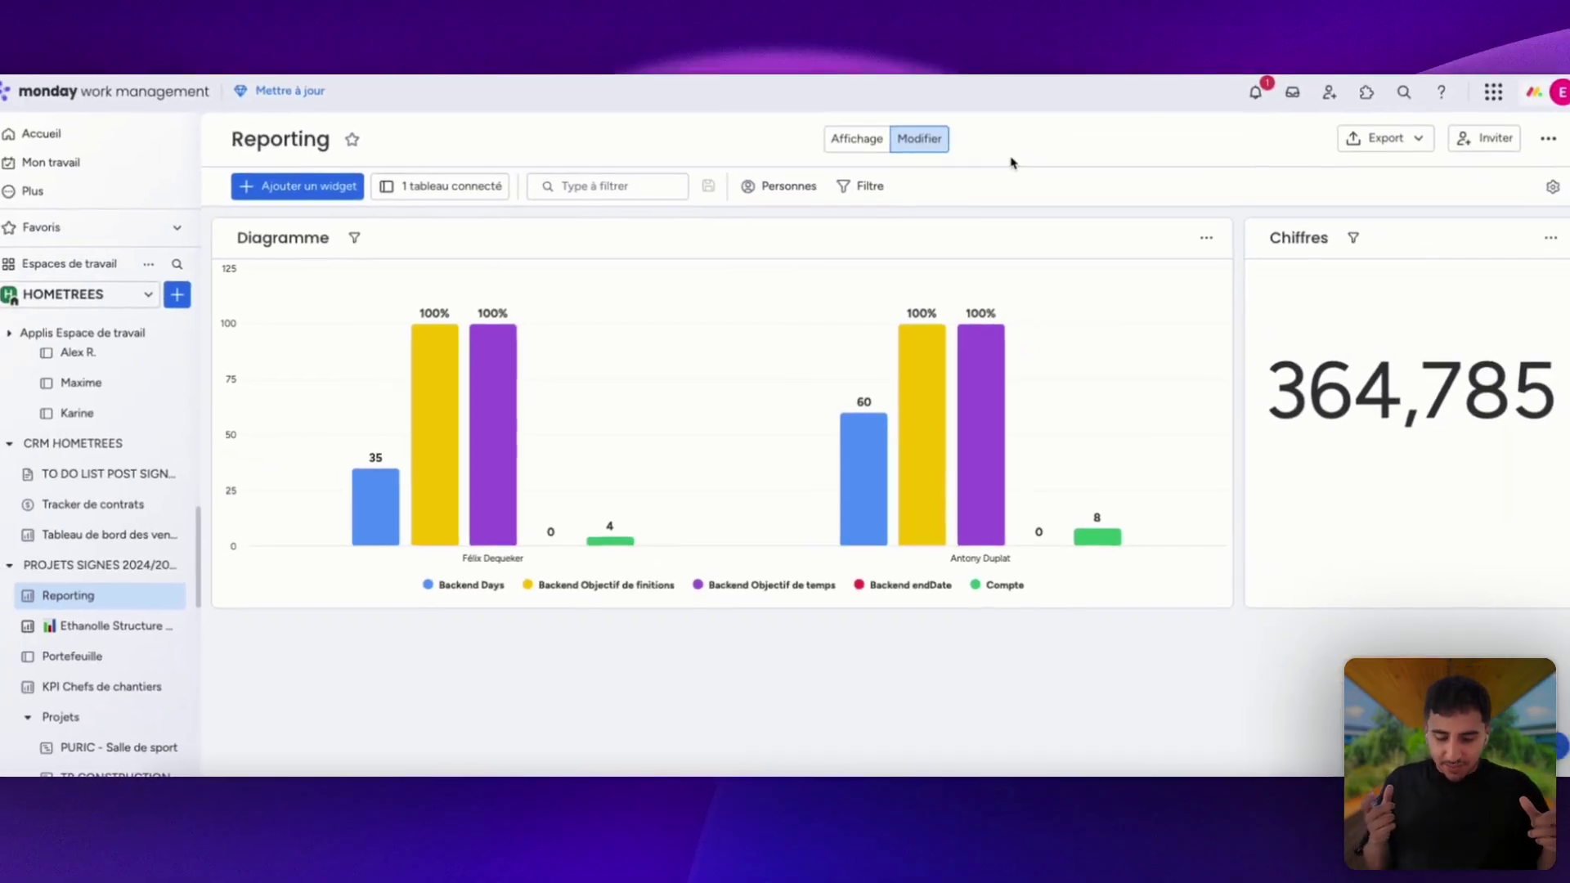